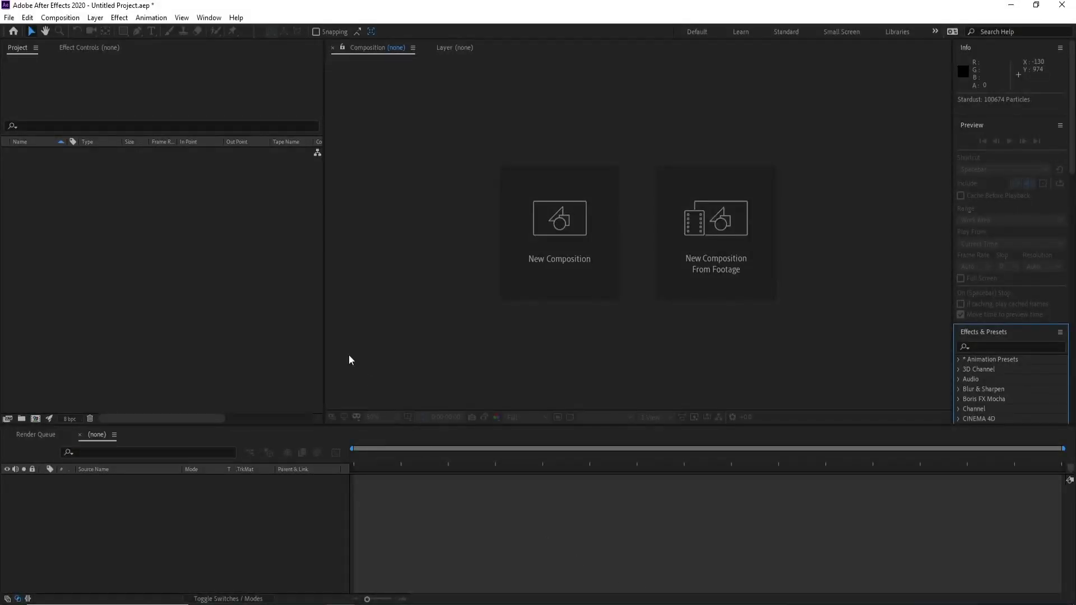
Step: Create a new 1920x1080 composition, Comp 1, with default settings
left_click(66, 21)
left_click(69, 31)
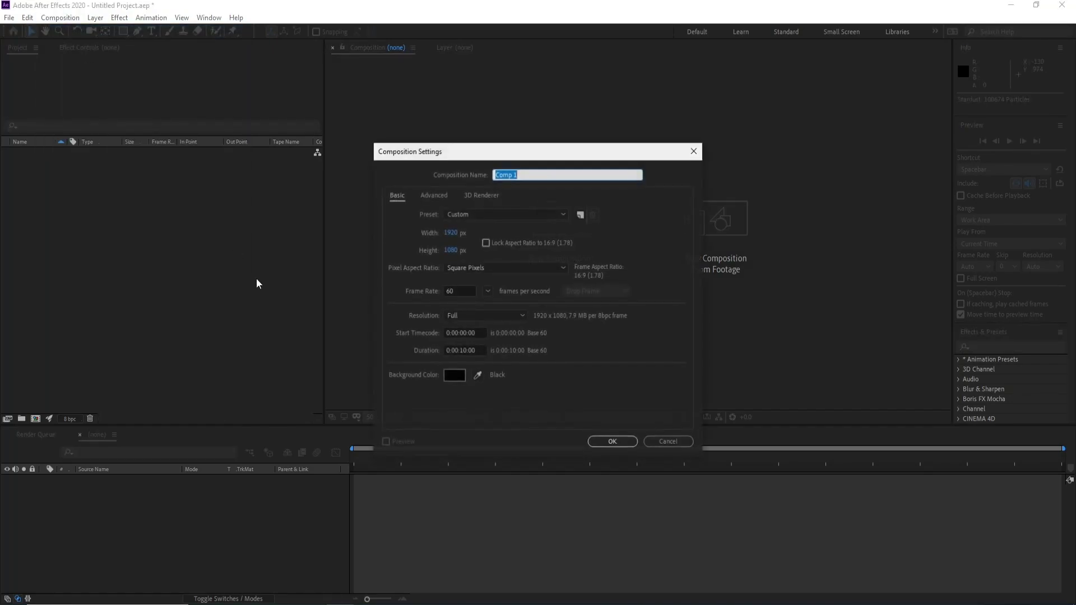
left_click(611, 442)
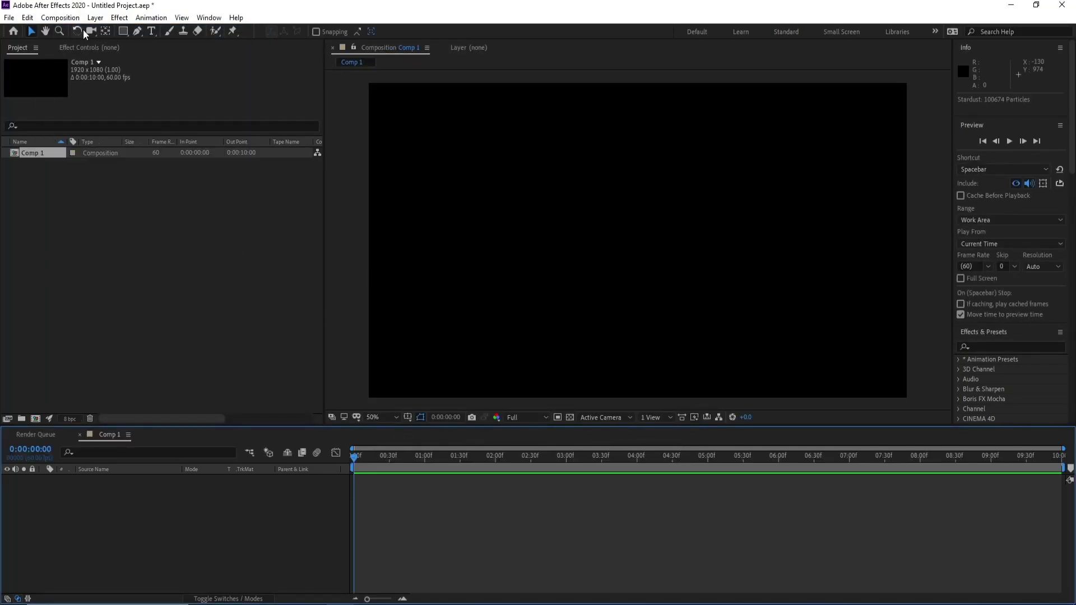
Step: Add a black solid layer, Black Solid 1, to Comp 1
left_click(95, 17)
mouse_move(110, 31)
left_click(307, 43)
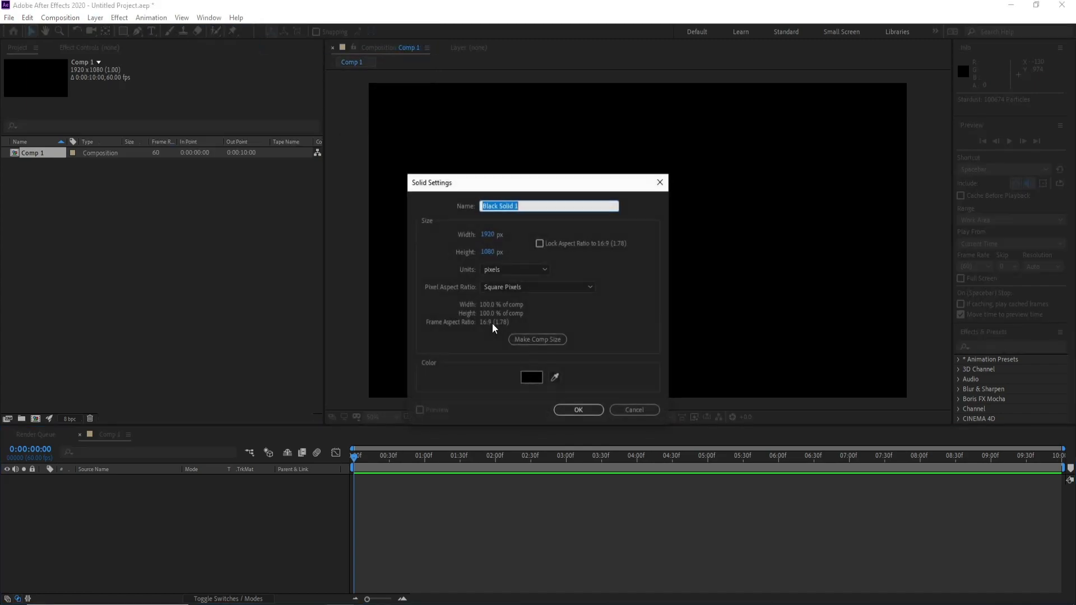
left_click(581, 408)
Step: Apply the Stardust effect to the black solid from Effects & Presets
left_click(1003, 347)
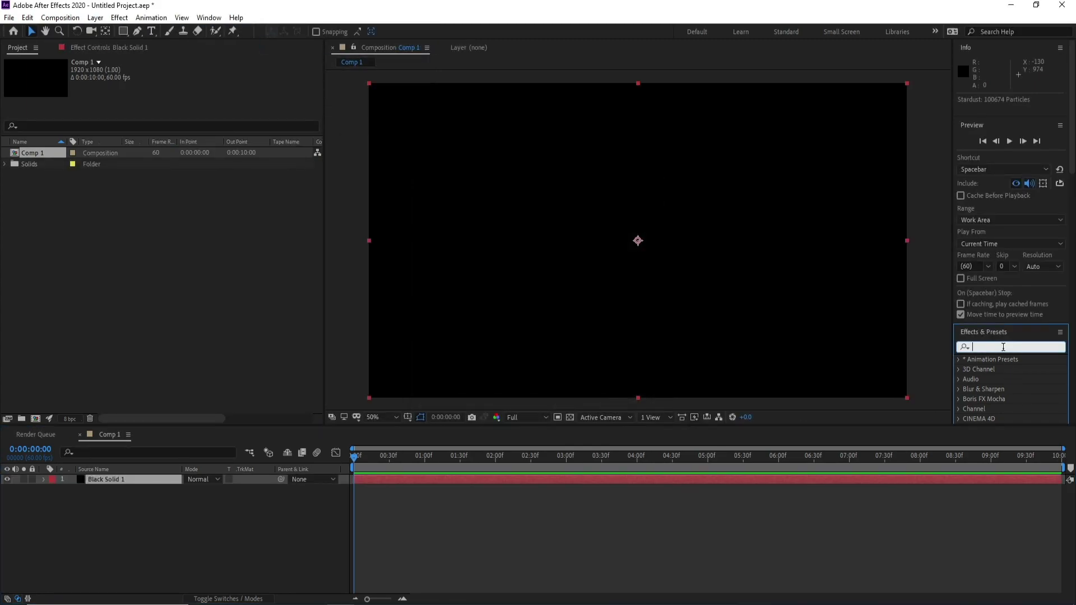
type("sta")
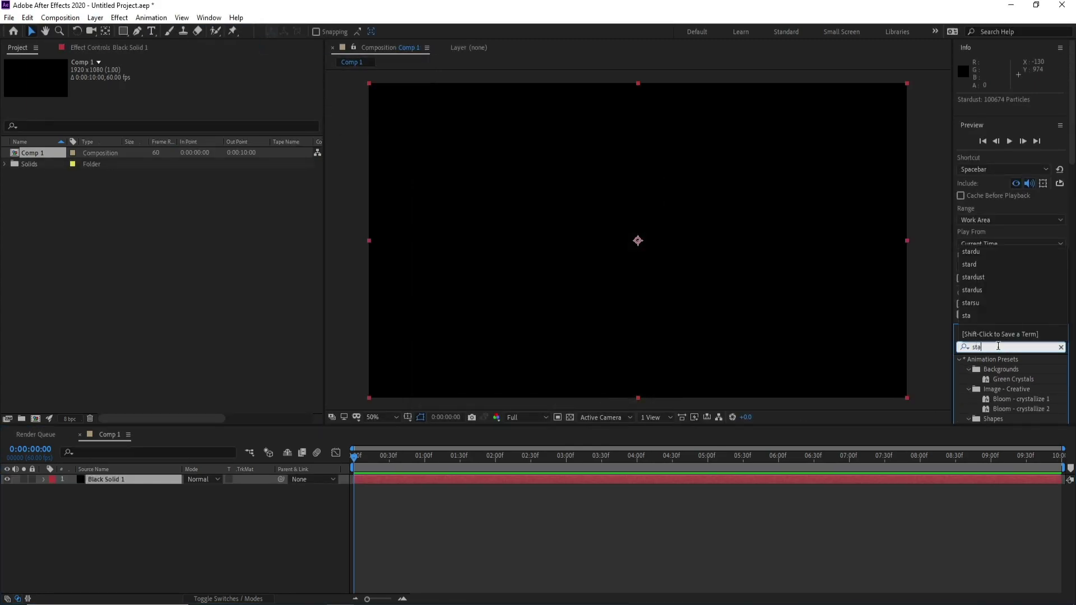
type("rdus")
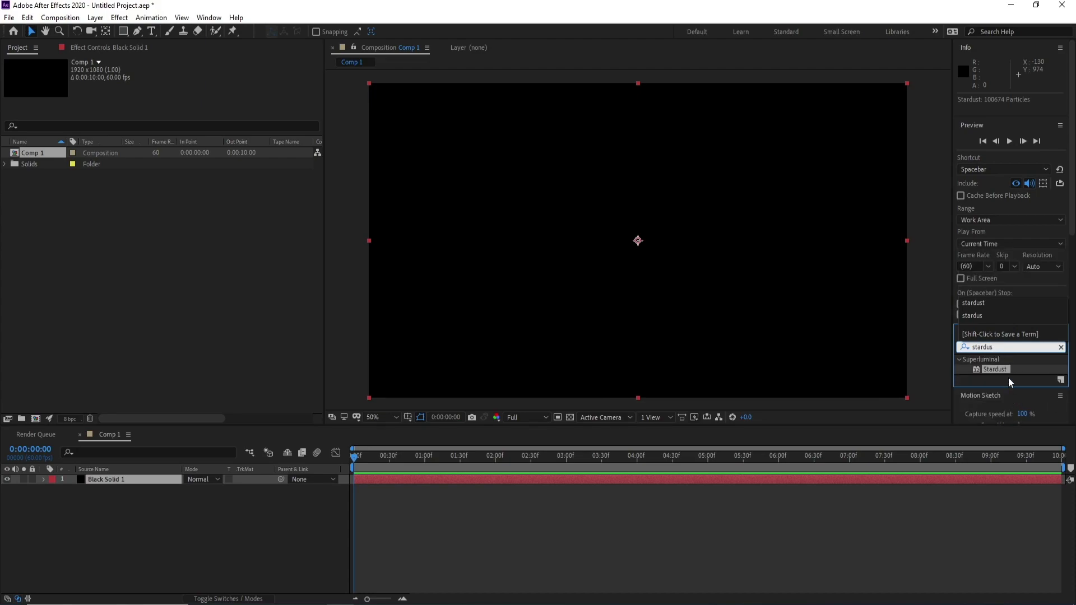
double_click(1002, 369)
Step: Scrub the timeline to preview the burst, then try Particles Per Second at 50
left_click_drag(422, 453, 408, 459)
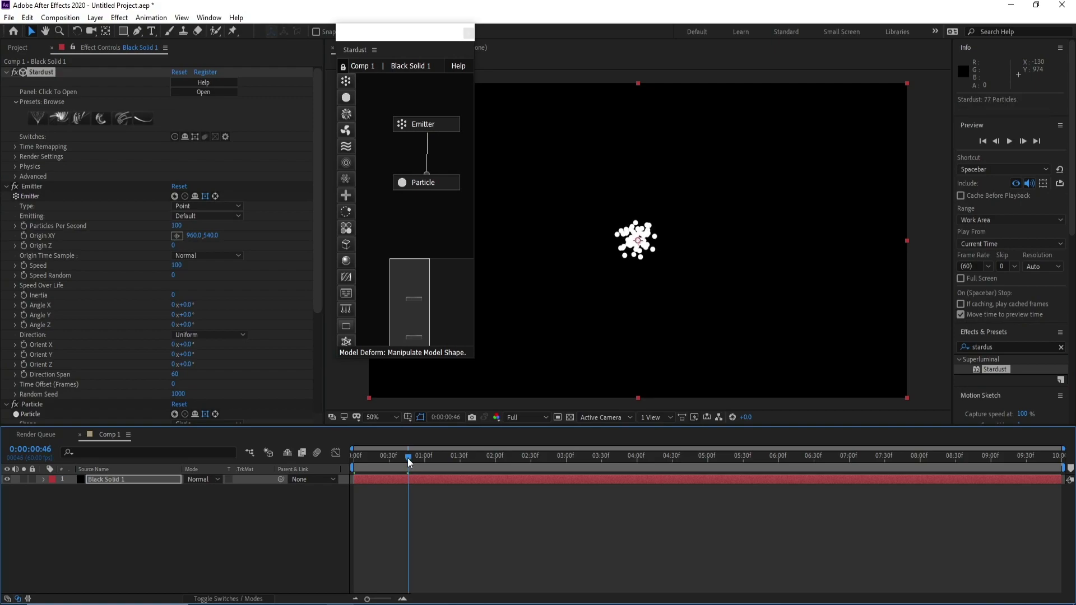
left_click_drag(408, 458, 533, 460)
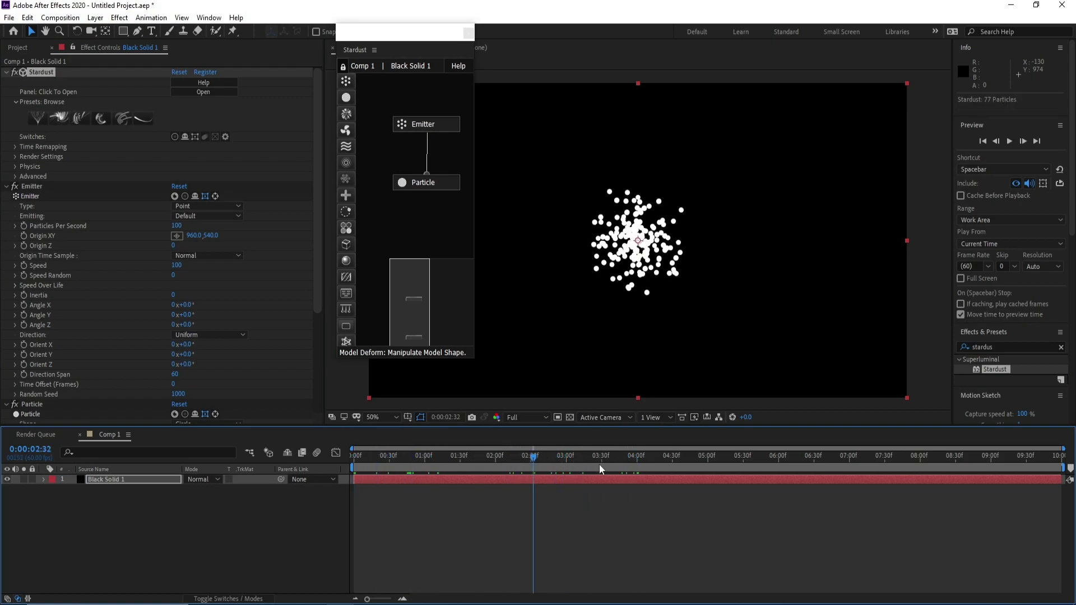
left_click_drag(600, 468, 335, 455)
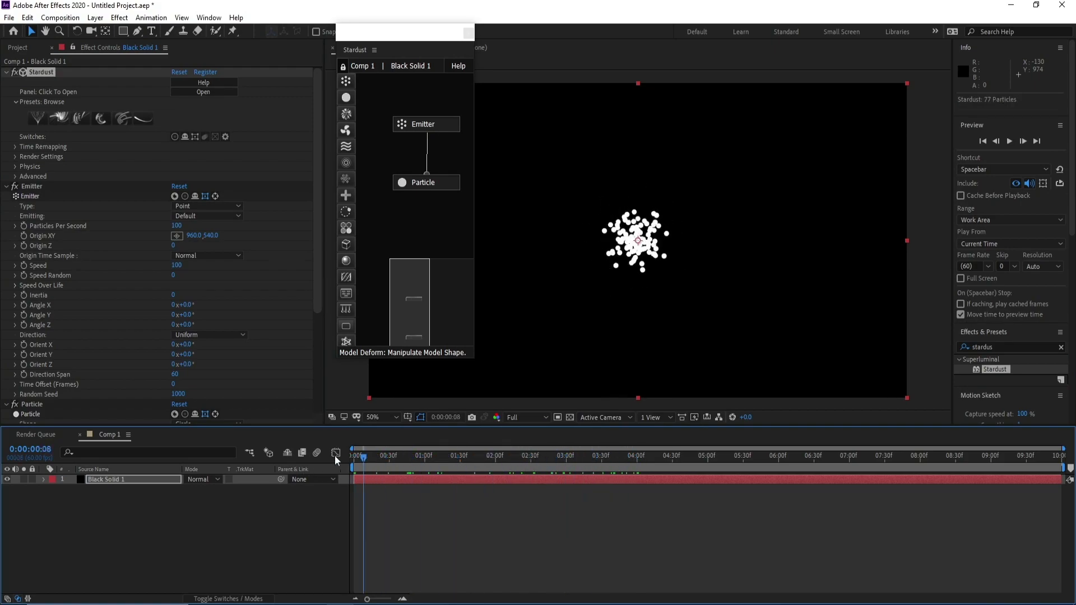
left_click(25, 227)
left_click(177, 226)
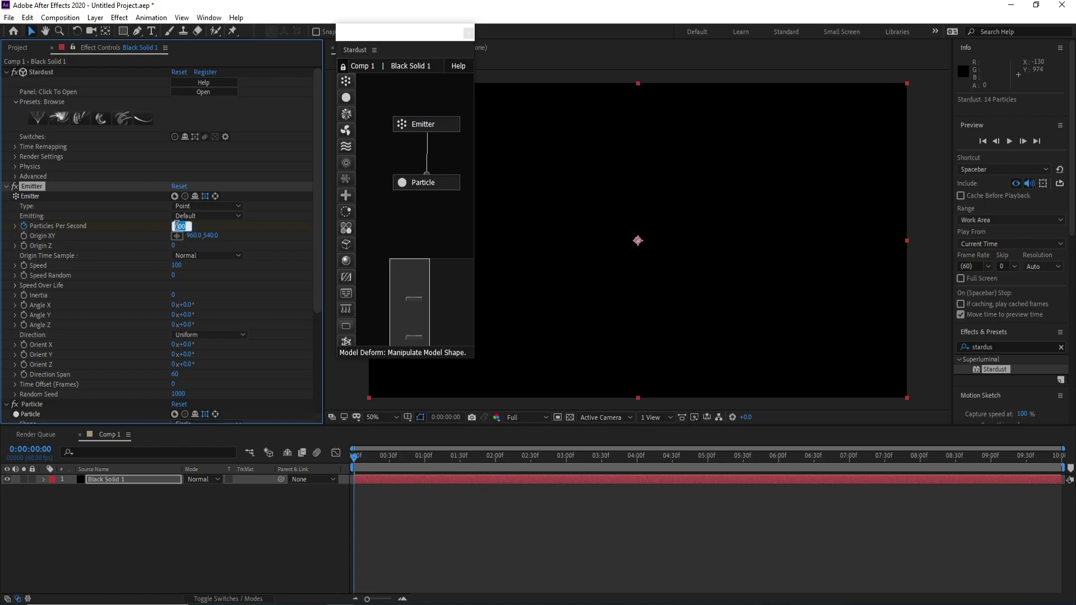
type("50")
key("Return")
Step: Zoom the timeline to frames and restore Particles Per Second to 100
left_click_drag(367, 599, 390, 598)
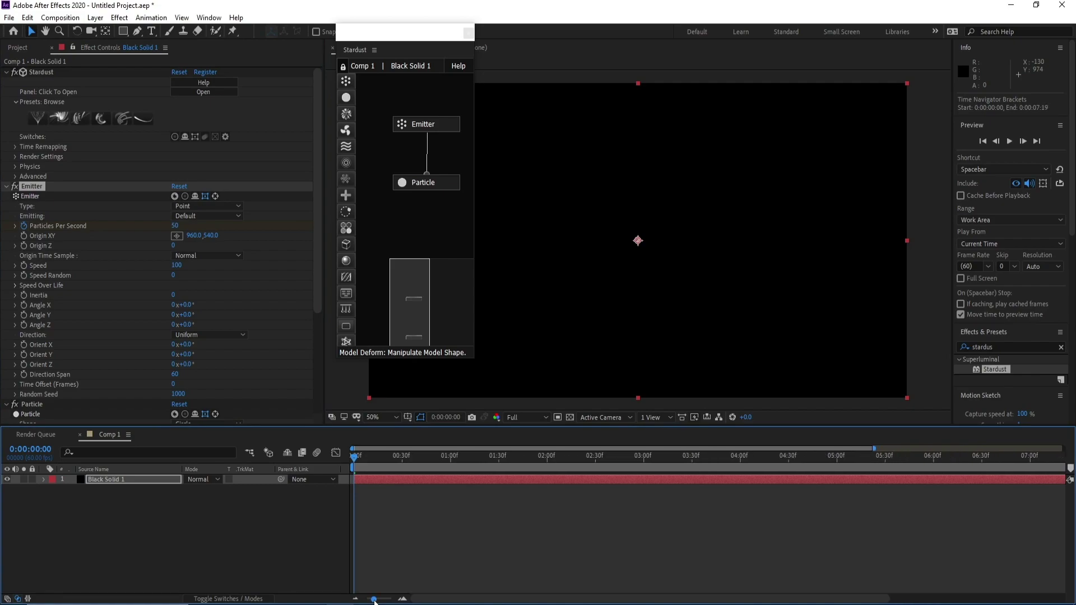
left_click(400, 458)
left_click(175, 226)
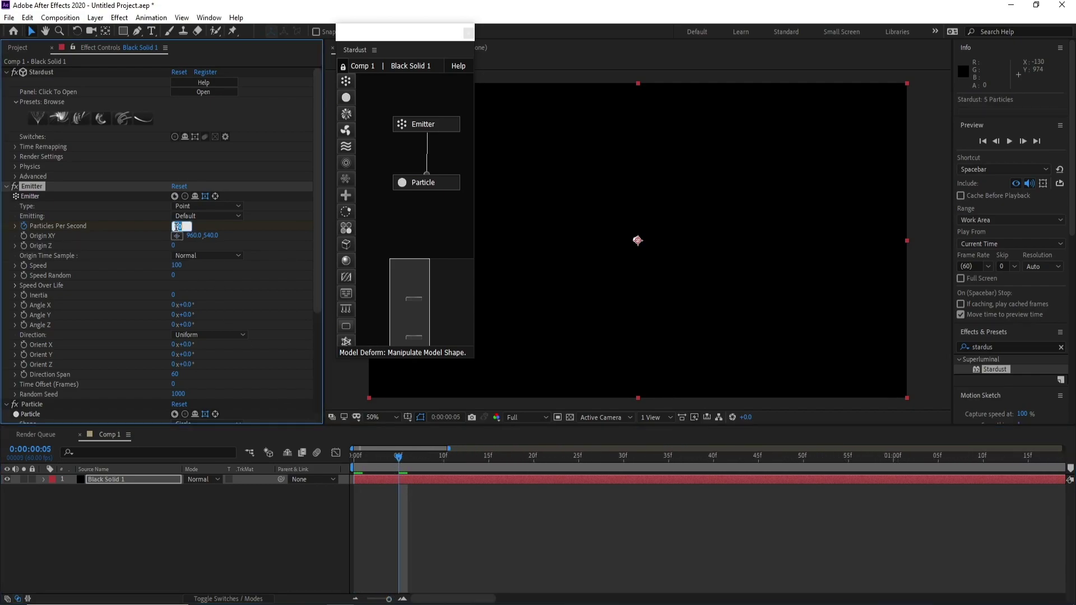
key("Return")
left_click_drag(428, 458, 846, 454)
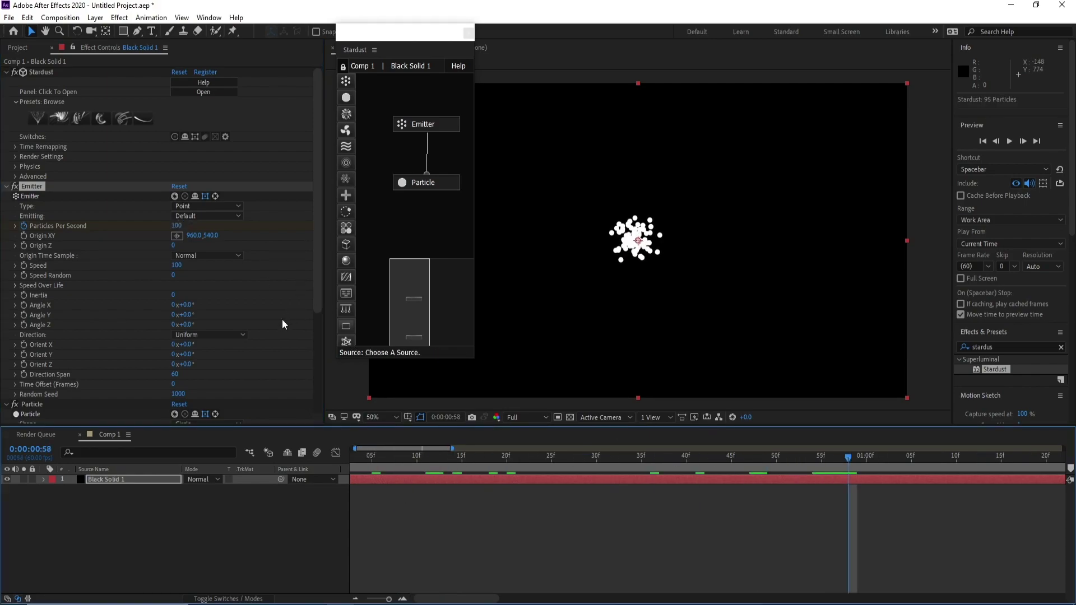
Step: Set the emitter's Origin Z to 50 and Speed to 500, previewing at 0:00:03:05
left_click(173, 247)
type("50")
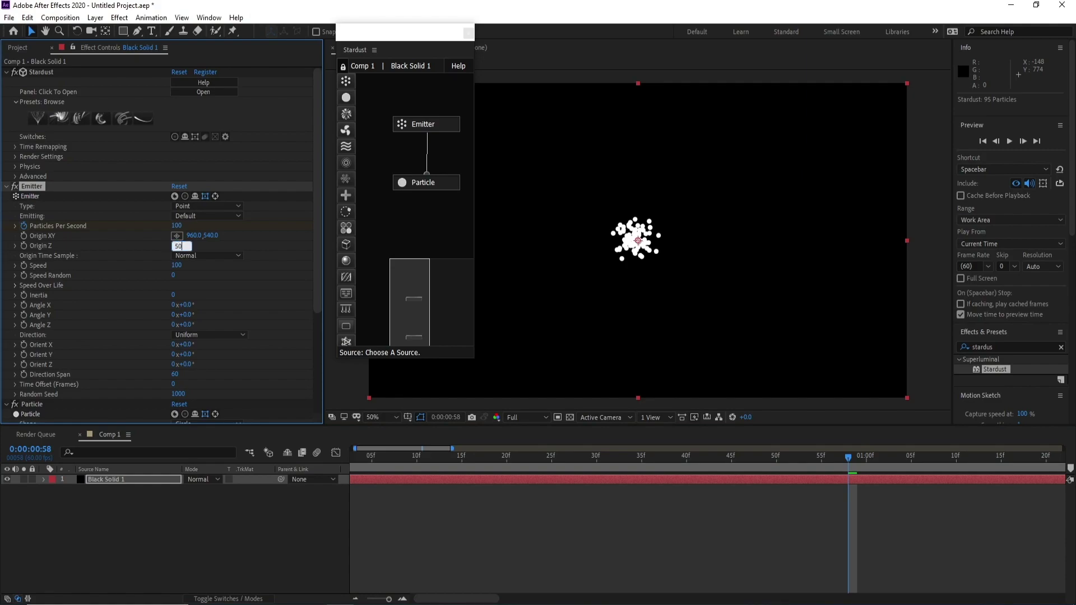
key("Return")
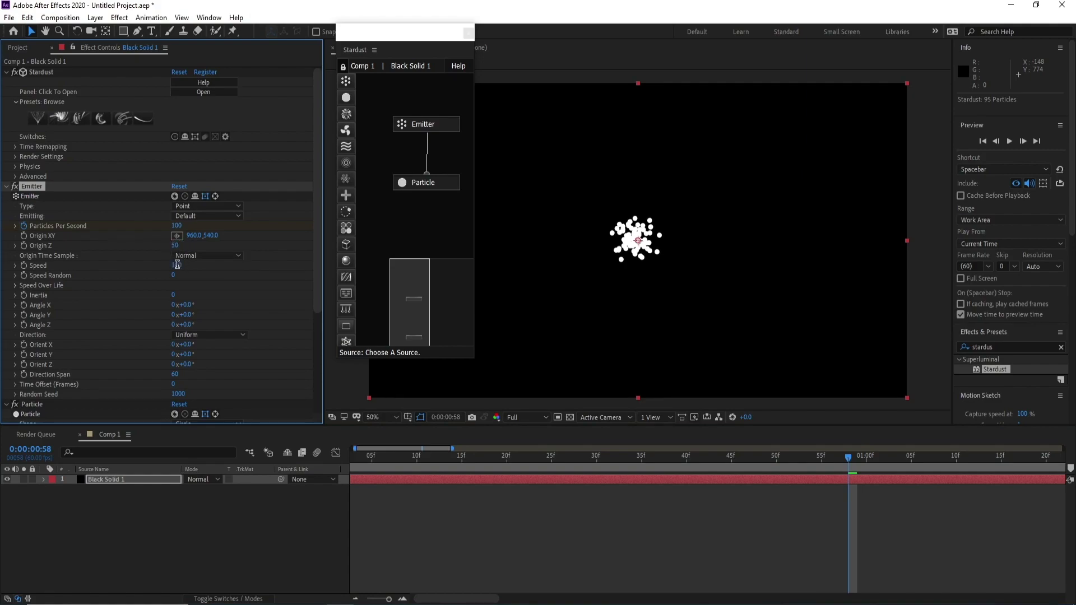
left_click(177, 265)
key("Return")
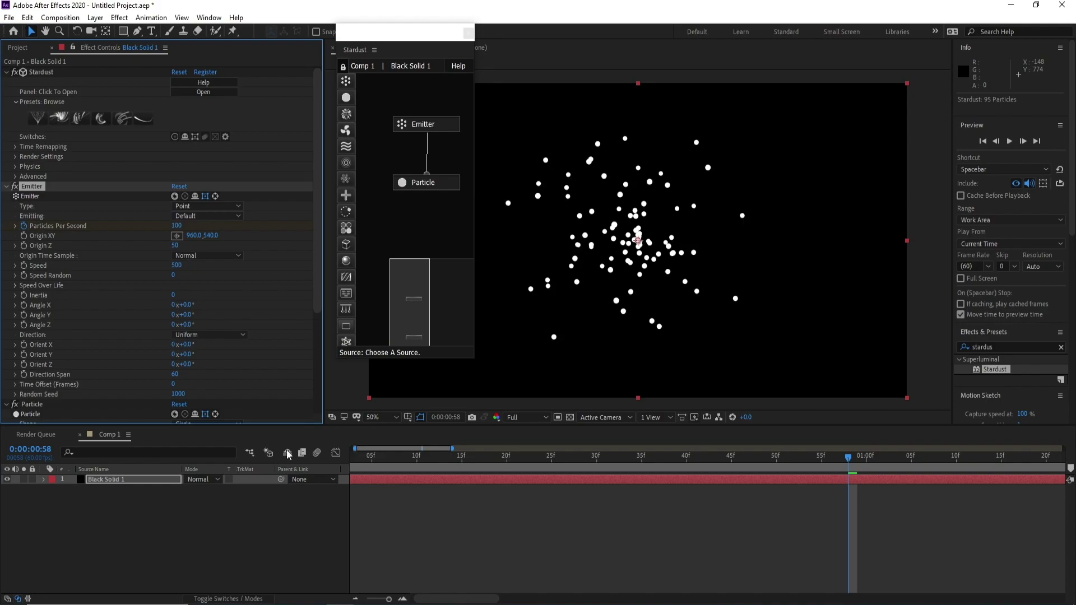
mouse_move(452, 449)
left_mouse_down()
mouse_move(1062, 448)
mouse_move(572, 460)
left_mouse_up()
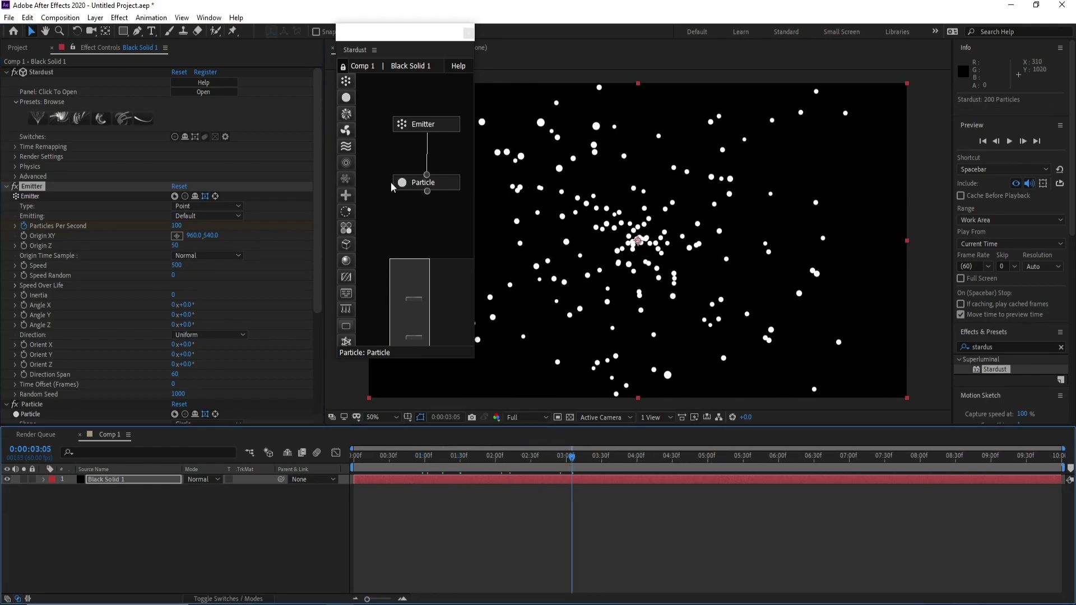
Step: Rearrange the Emitter and Particle nodes and add an Auxiliary node under Particle
left_click_drag(432, 126, 427, 102)
left_click_drag(432, 186, 439, 141)
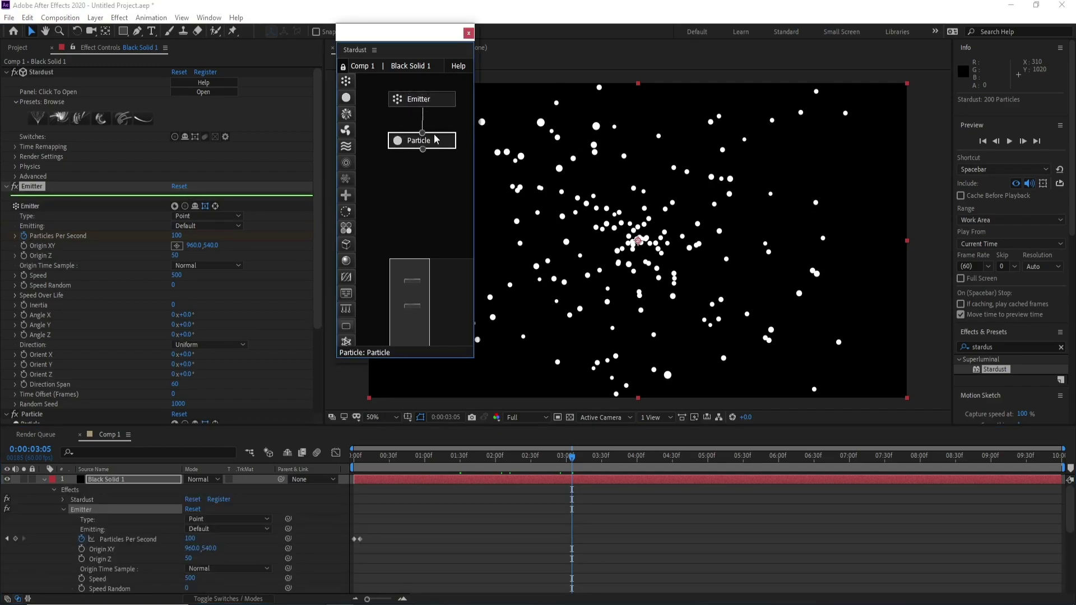
left_click_drag(346, 113, 416, 166)
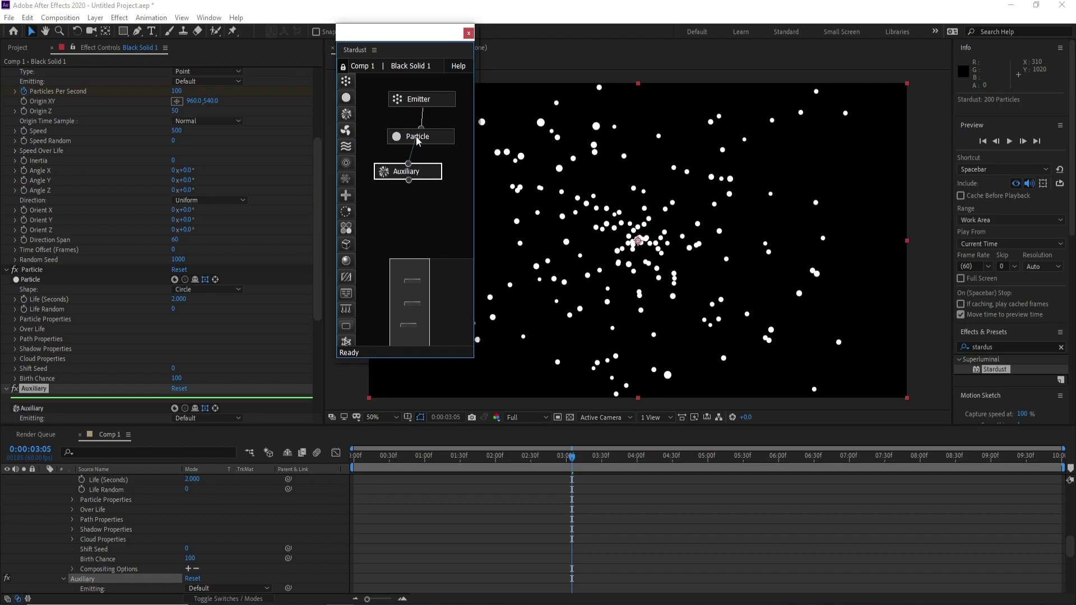
left_click_drag(418, 176, 429, 179)
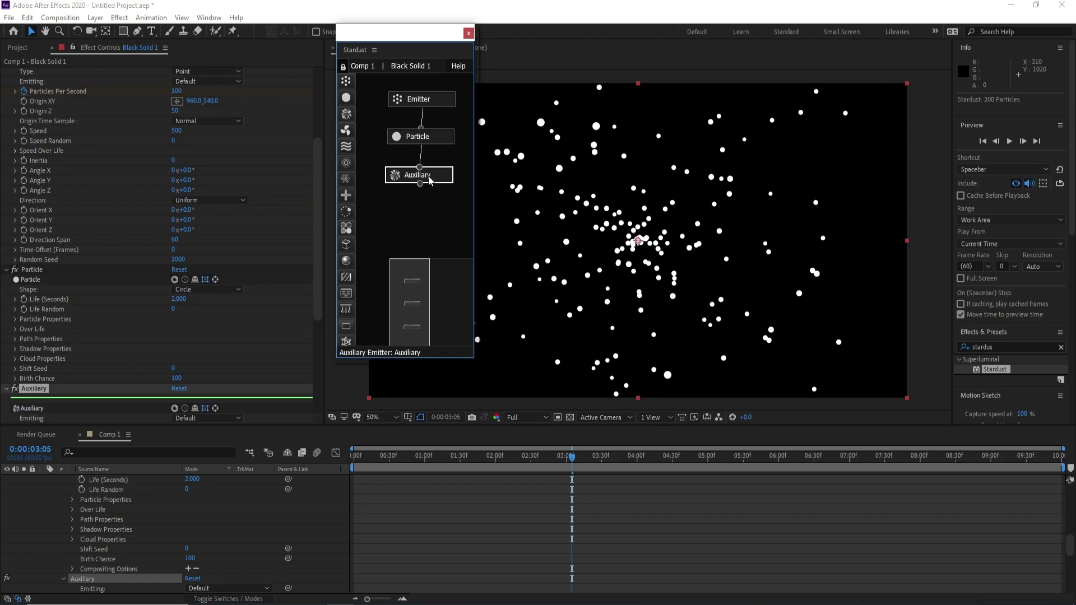
Step: Duplicate the Particle node as Particle 2 and connect it below Auxiliary
left_click(437, 140)
key("ctrl+d")
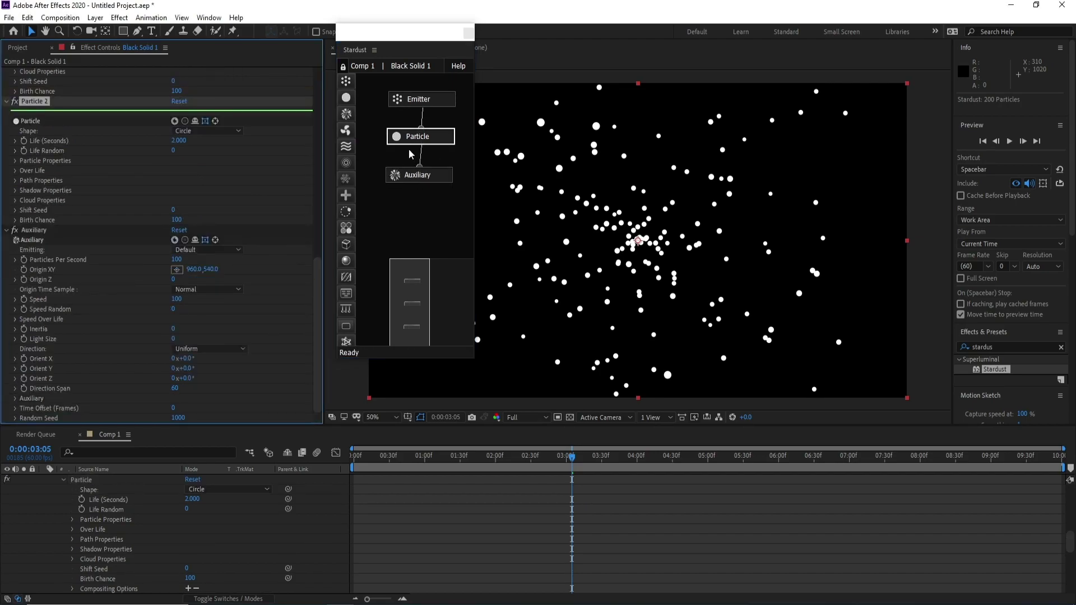
left_click_drag(463, 152, 415, 214)
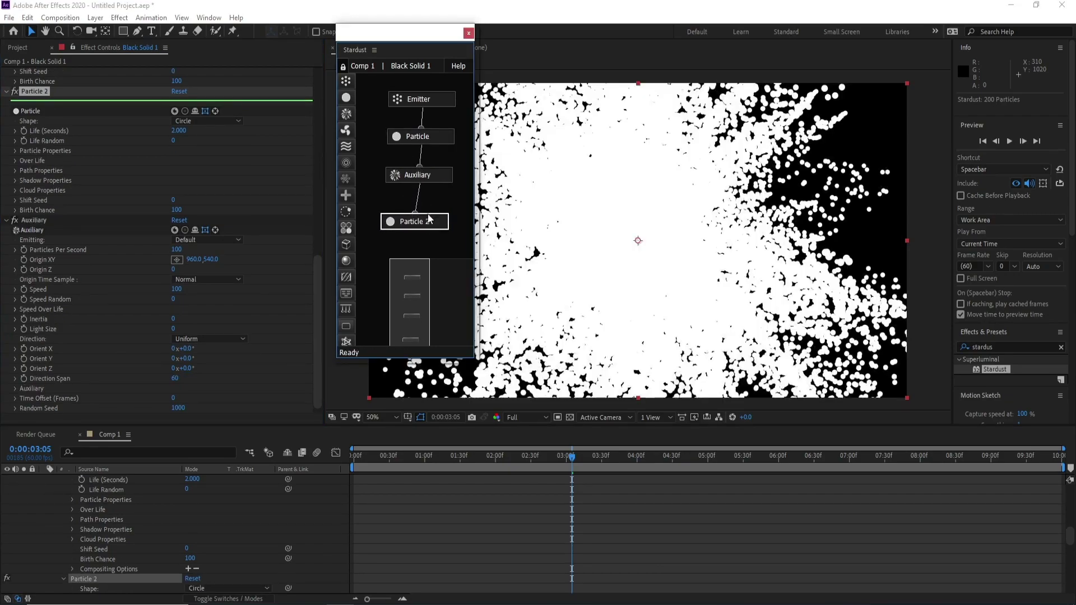
left_click(523, 455)
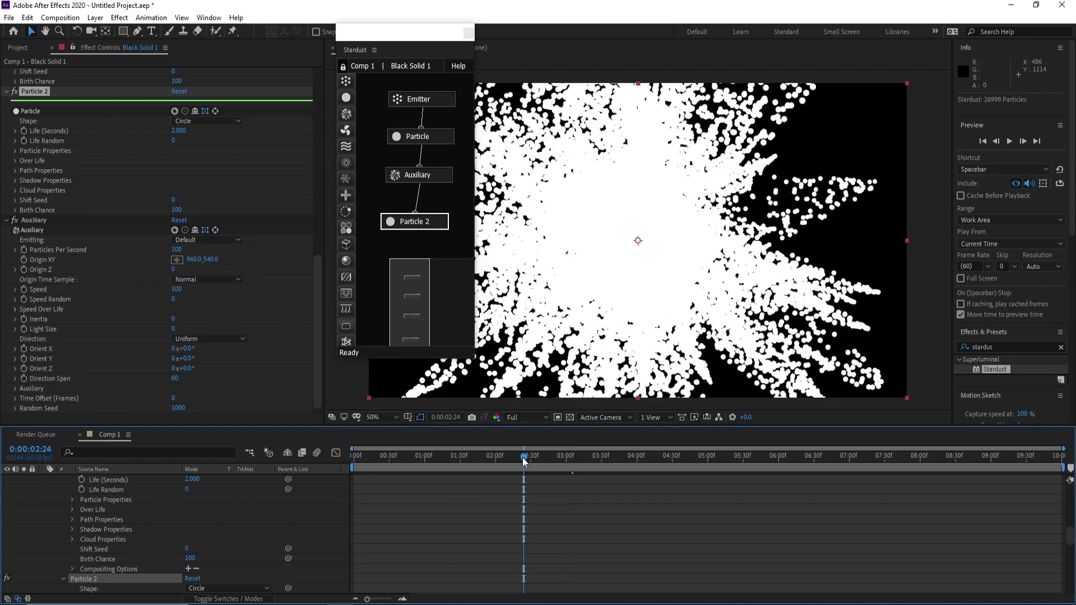
left_click(443, 176)
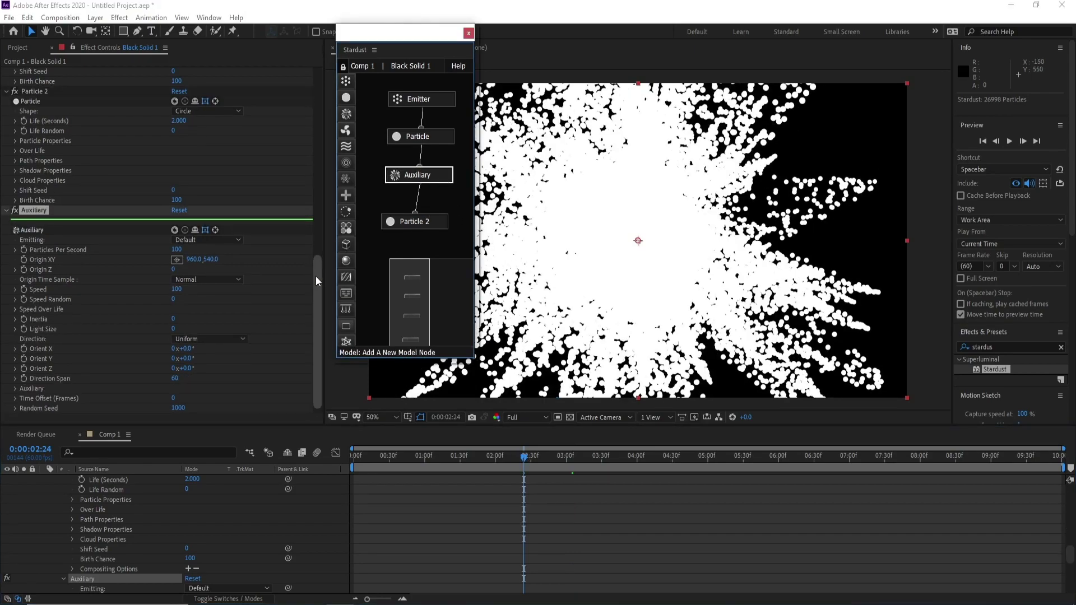
scroll(315, 275, "down", 1)
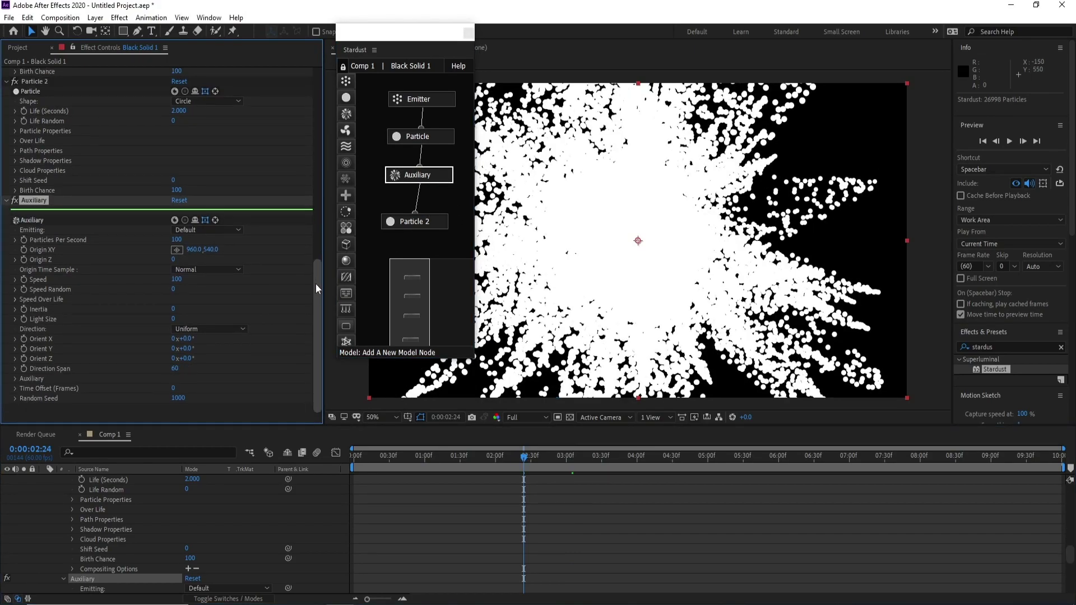
Step: Set the Auxiliary emitter's Particles Per Second to 3 and Speed to 3
left_click(176, 240)
type("3")
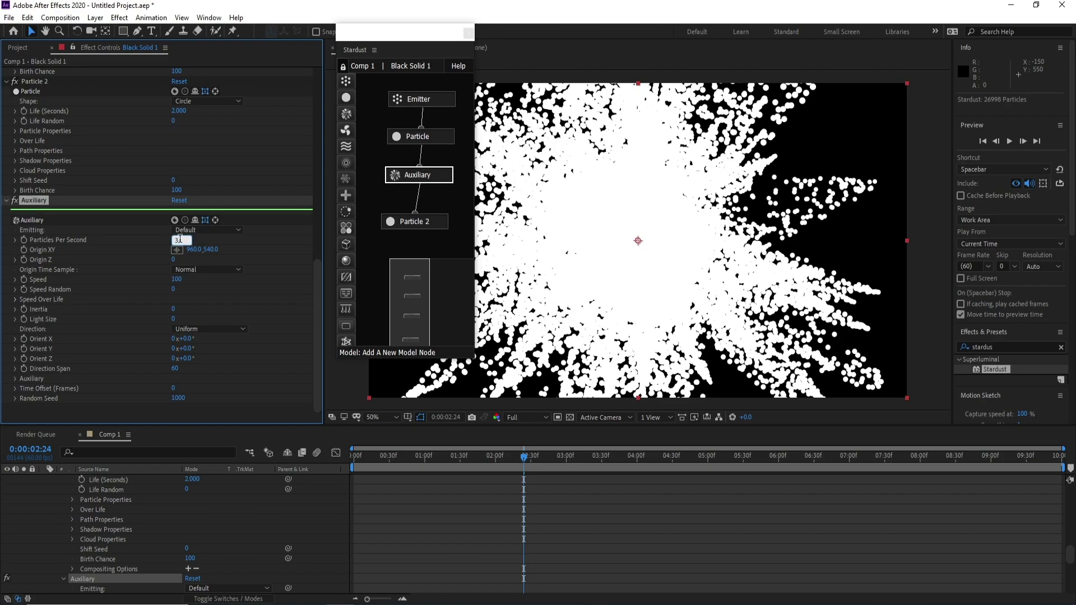
key("Return")
left_click(178, 279)
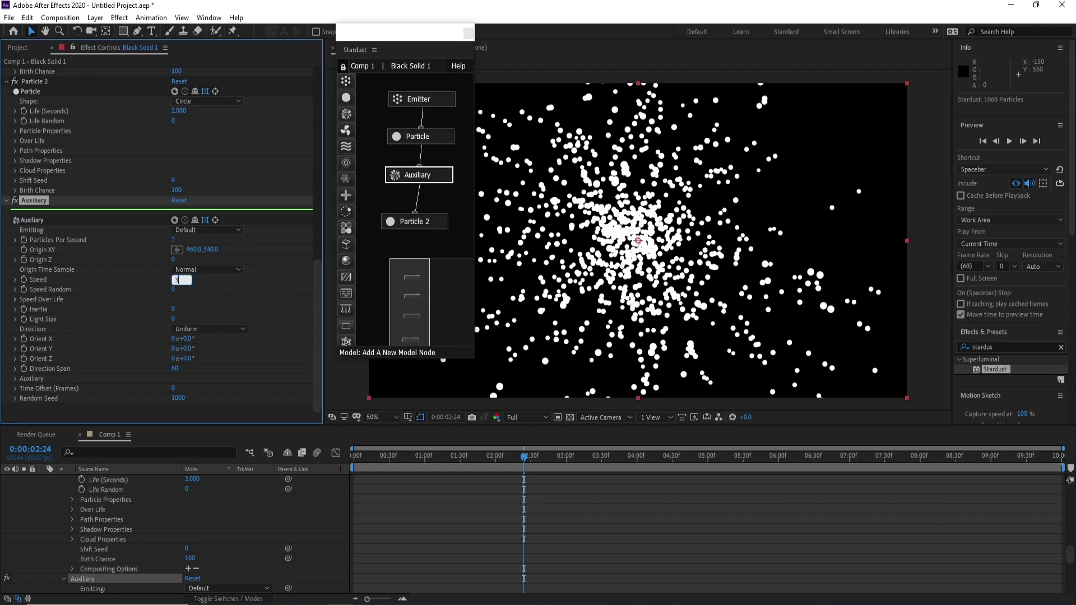
type("3")
key("Return")
mouse_move(524, 457)
left_mouse_down()
mouse_move(571, 467)
mouse_move(546, 462)
left_mouse_up()
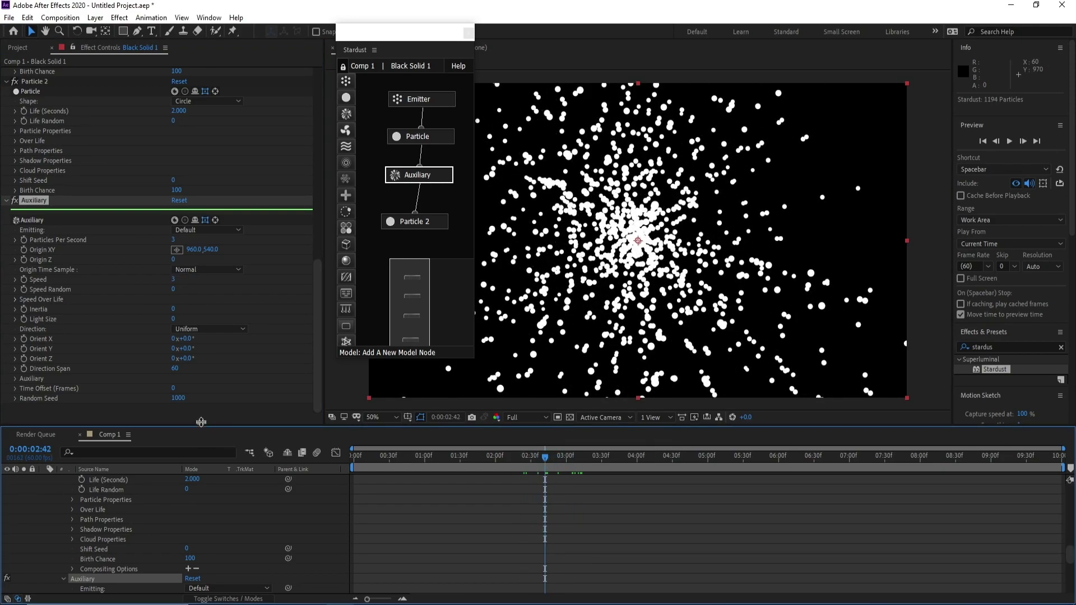
Step: Set Auxiliary Emit Chance to 100 and inherited Velocity to 20 percent
left_click(15, 380)
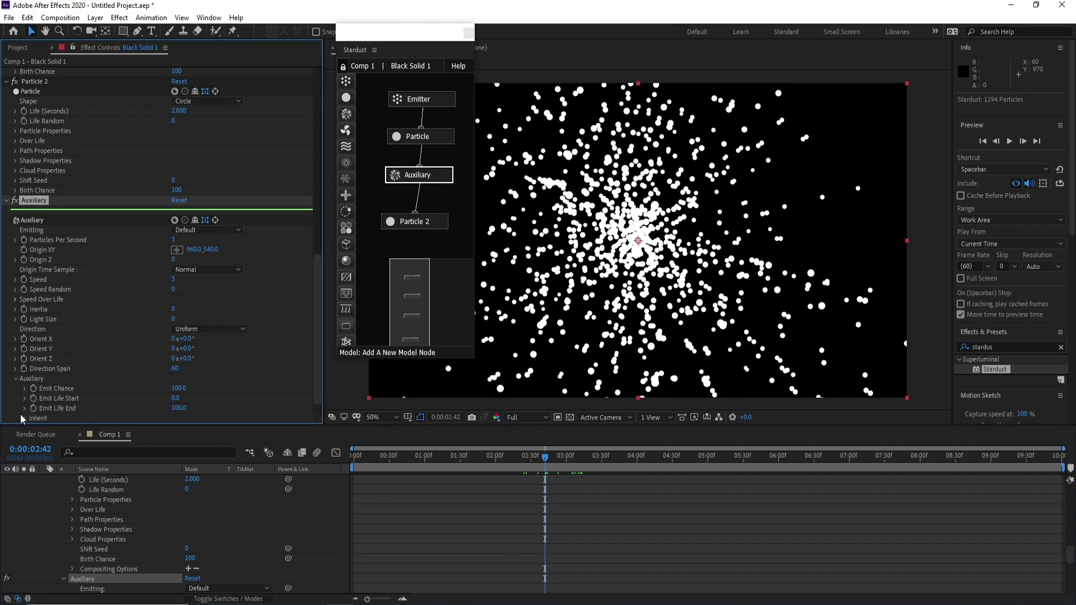
scroll(56, 417, "down", 3)
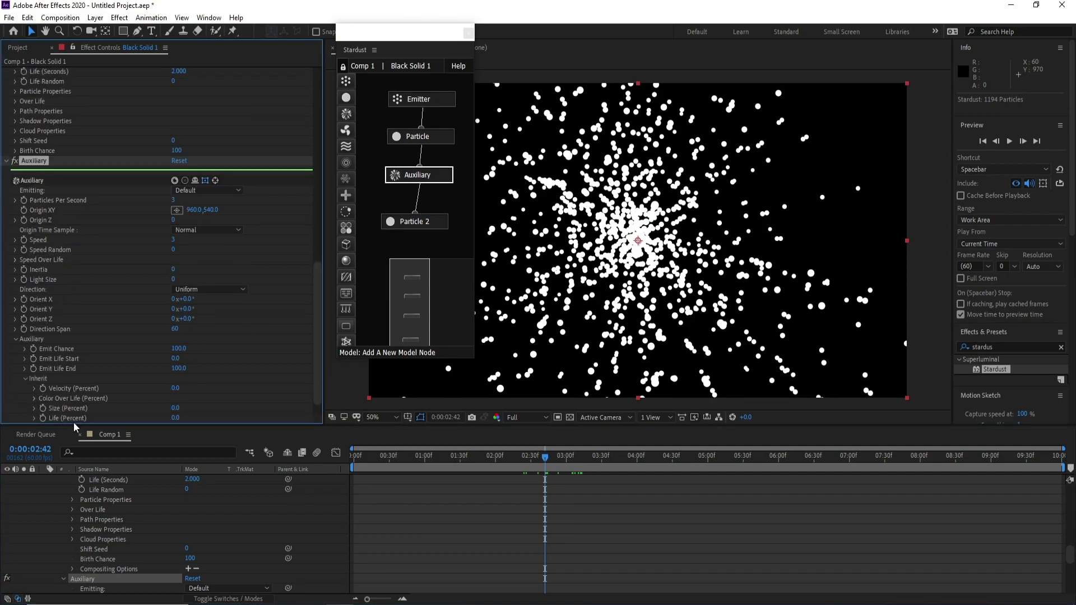
left_click(177, 350)
left_click(177, 384)
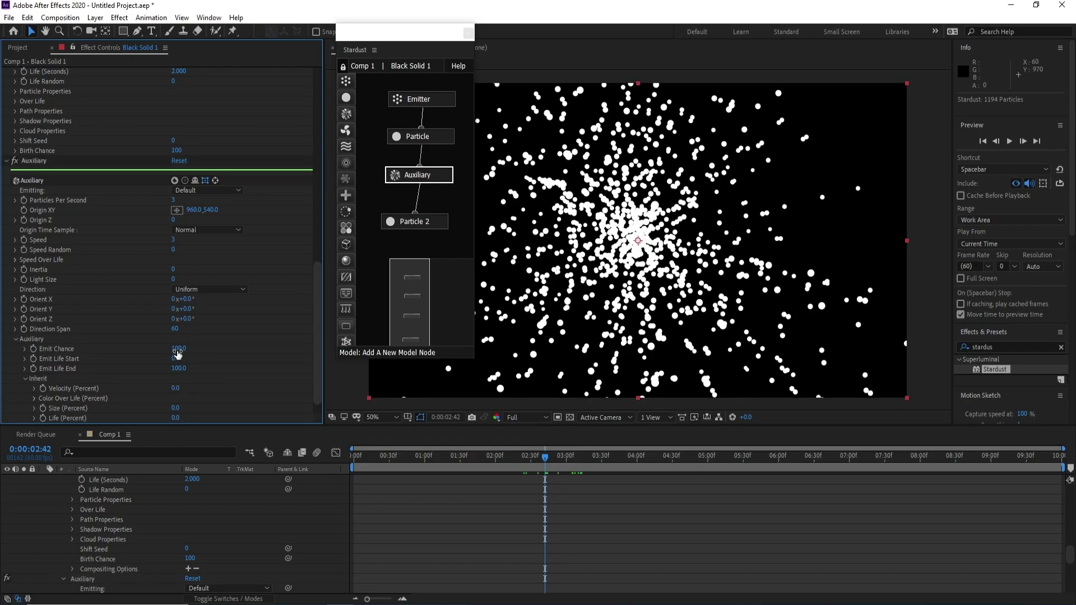
left_click(176, 388)
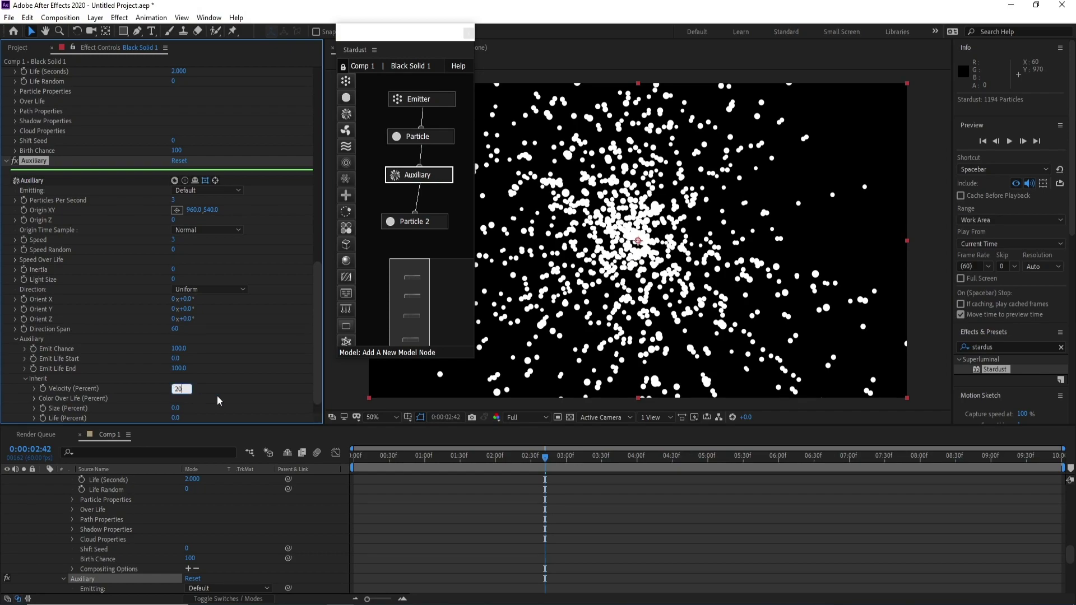
key("Return")
left_click_drag(548, 456, 769, 458)
left_click(426, 223)
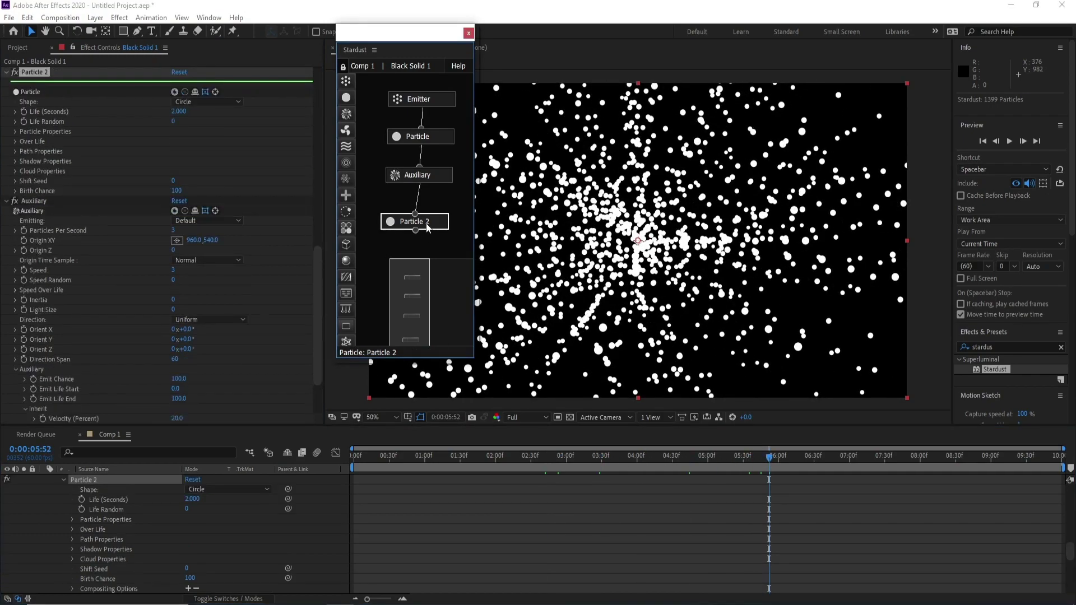
Step: Give Particle 2 a 2 px size, 3-second life and Life Random of 40
left_click(14, 131)
left_click(178, 142)
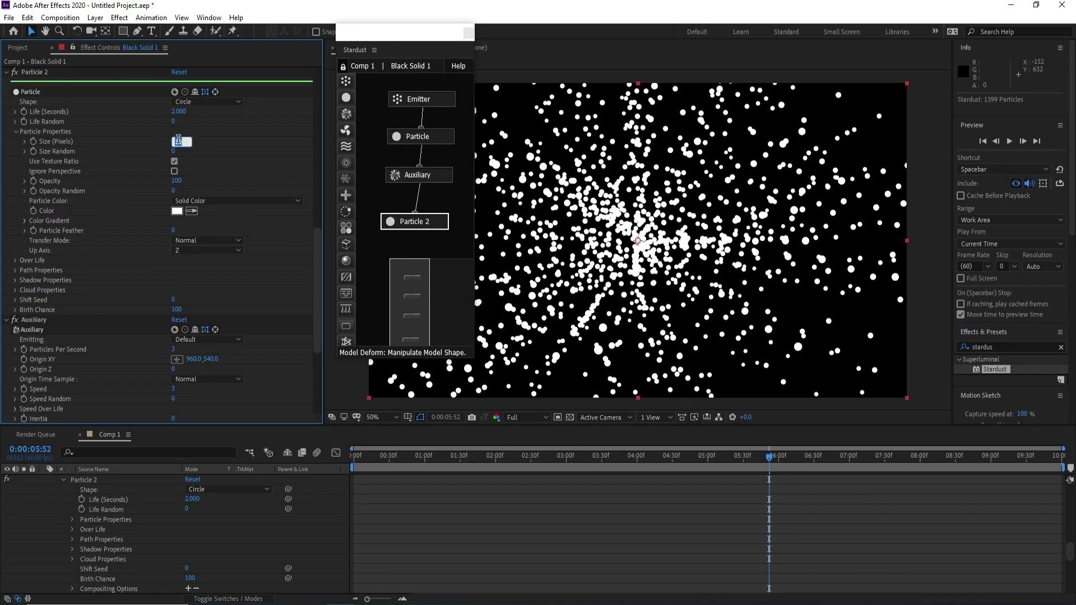
key("Return")
left_click(176, 111)
type("3")
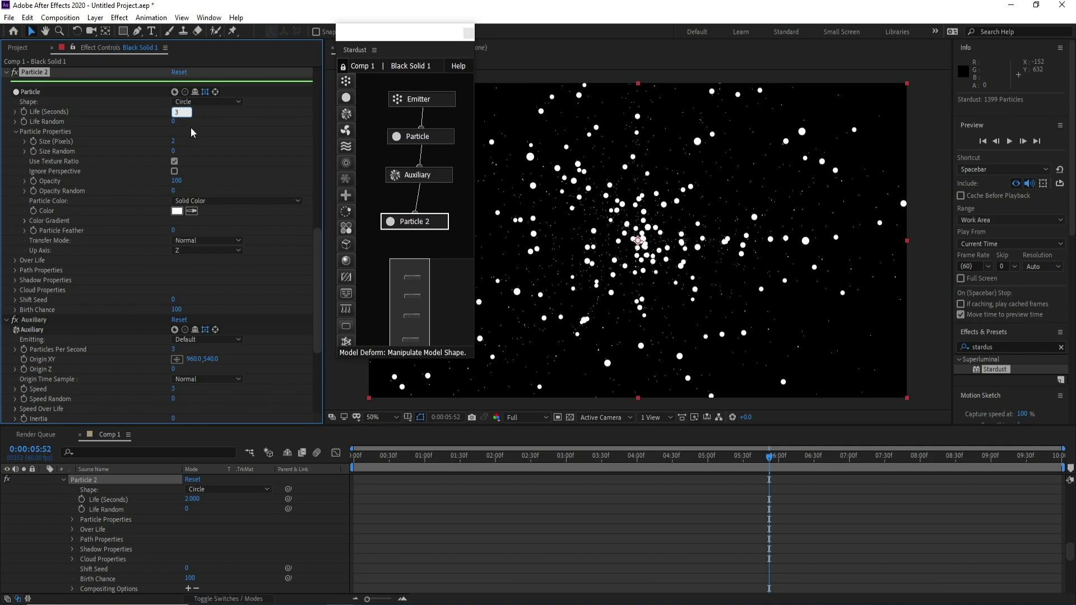
key("Return")
left_click_drag(173, 122, 174, 124)
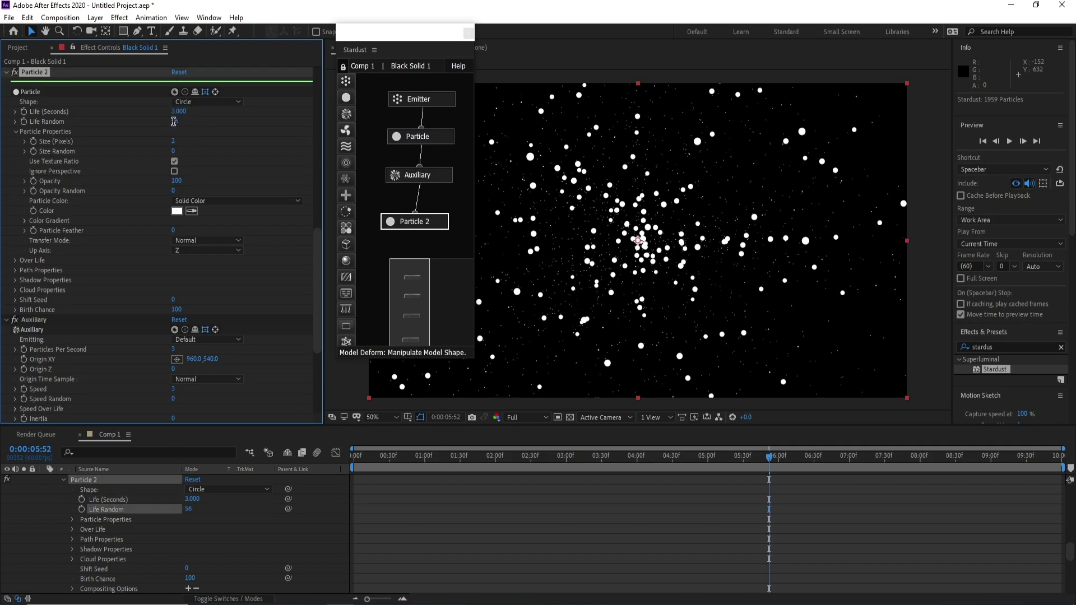
left_click(174, 122)
type("0")
key("Return")
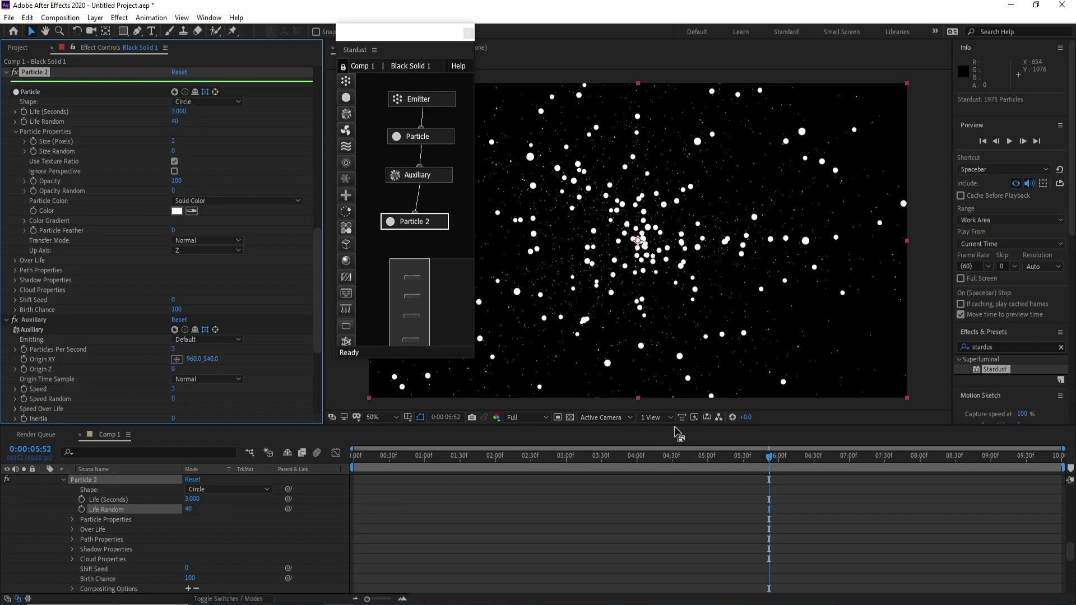
Step: Set the first Particle group's size to 2 px
left_click(434, 137)
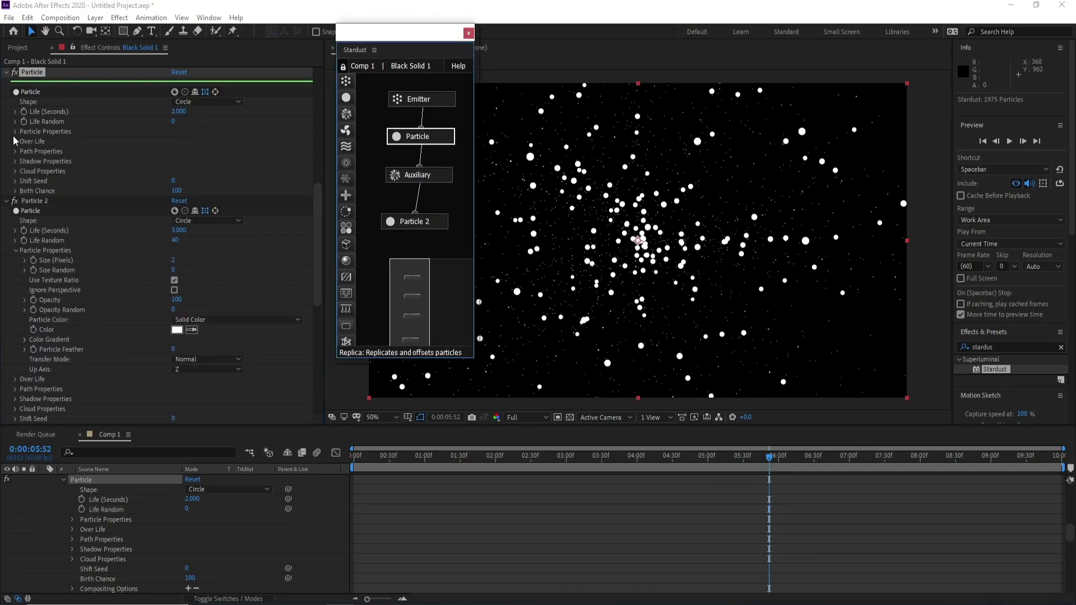
left_click(16, 133)
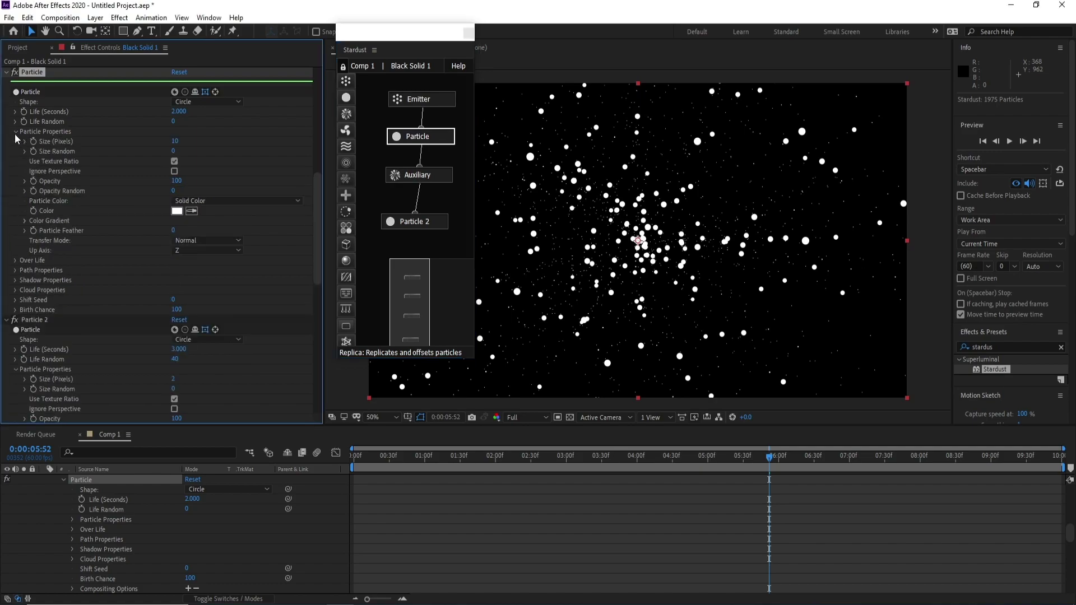
left_click(174, 142)
type("2")
key("Return")
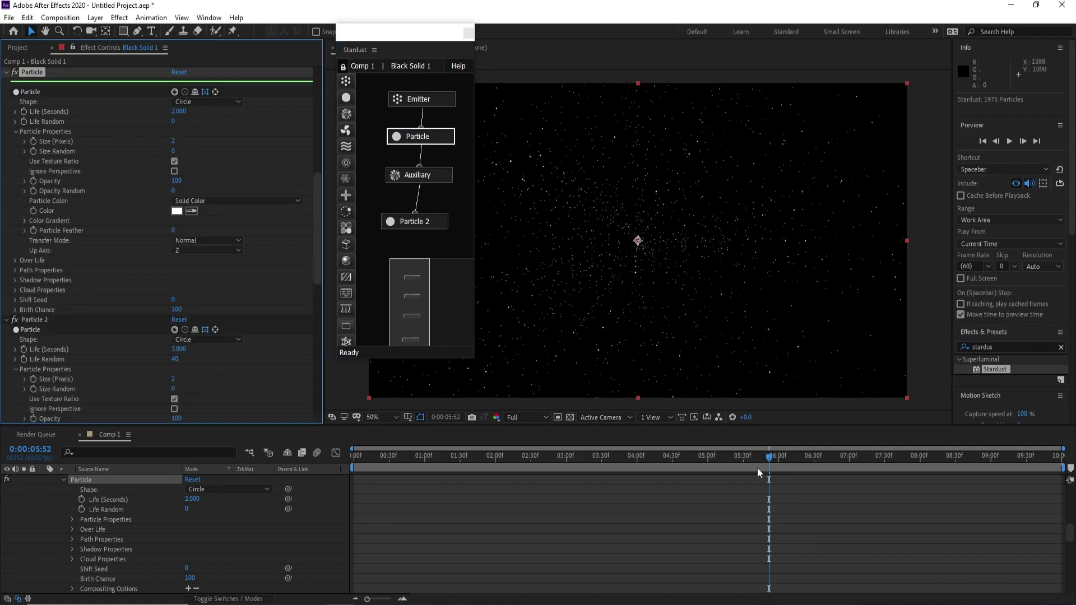
Step: Preview the burst later in time and select the Auxiliary and Particle 2 nodes together
mouse_move(769, 461)
left_mouse_down()
mouse_move(870, 462)
mouse_move(784, 463)
left_mouse_up()
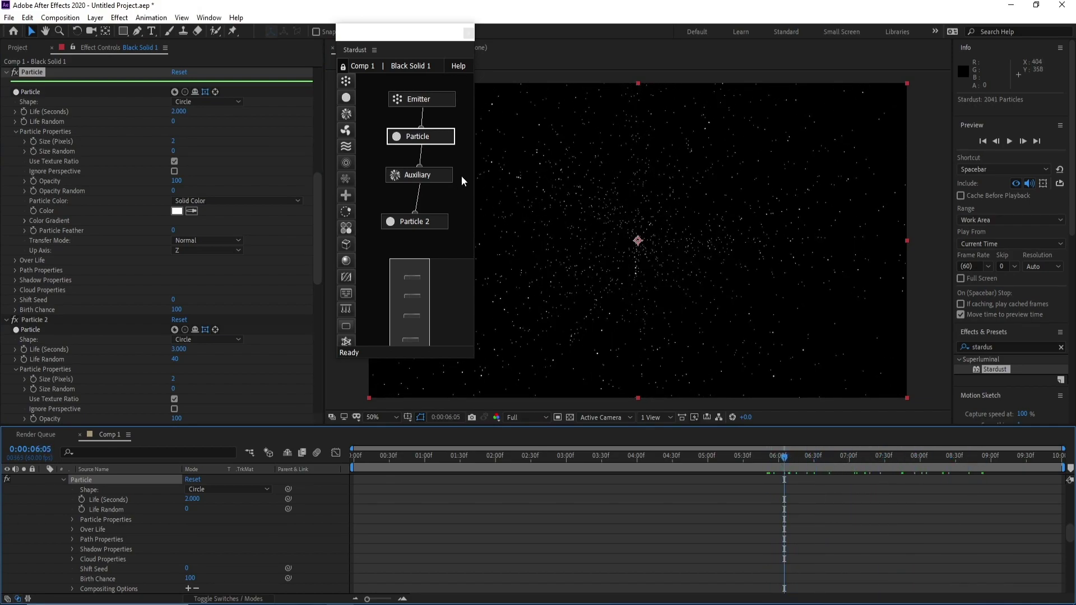
left_click_drag(420, 221, 419, 207)
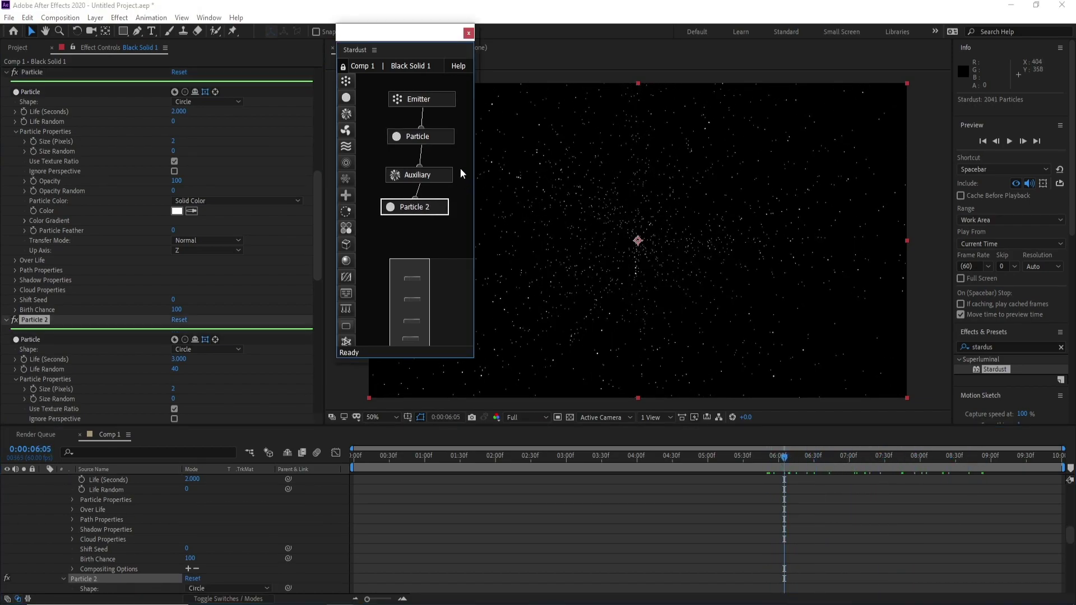
mouse_move(459, 168)
left_mouse_down()
mouse_move(444, 219)
mouse_move(472, 208)
left_mouse_up()
Step: Duplicate the Auxiliary and Particle 2 nodes and attach the Auxiliary 2 / Particle 3 copies under Particle 2
key("ctrl+d")
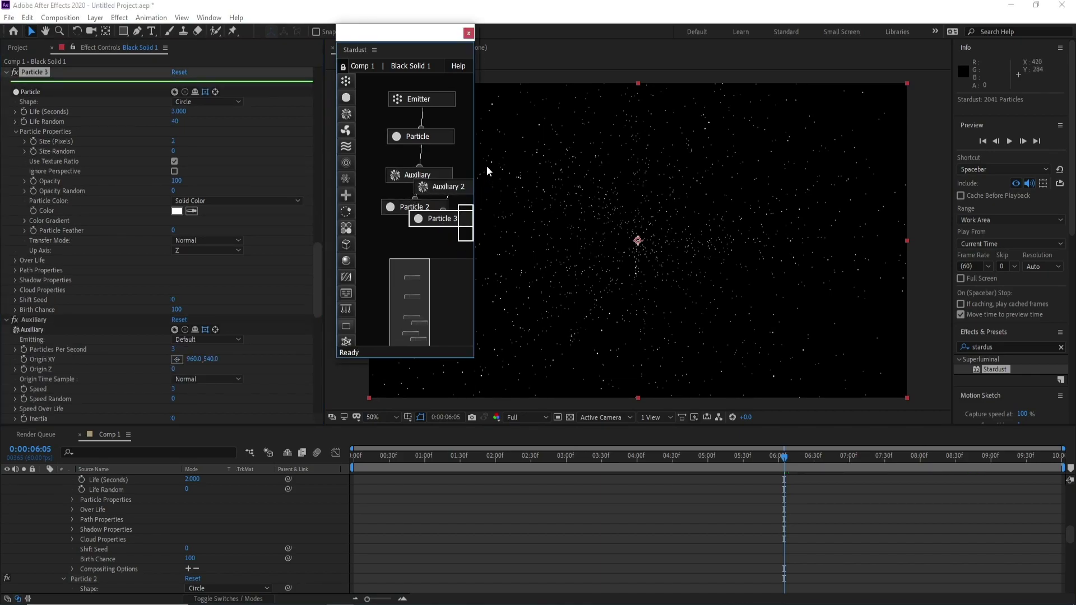
mouse_move(487, 166)
left_mouse_down()
mouse_move(472, 177)
mouse_move(470, 240)
mouse_move(426, 271)
left_mouse_up()
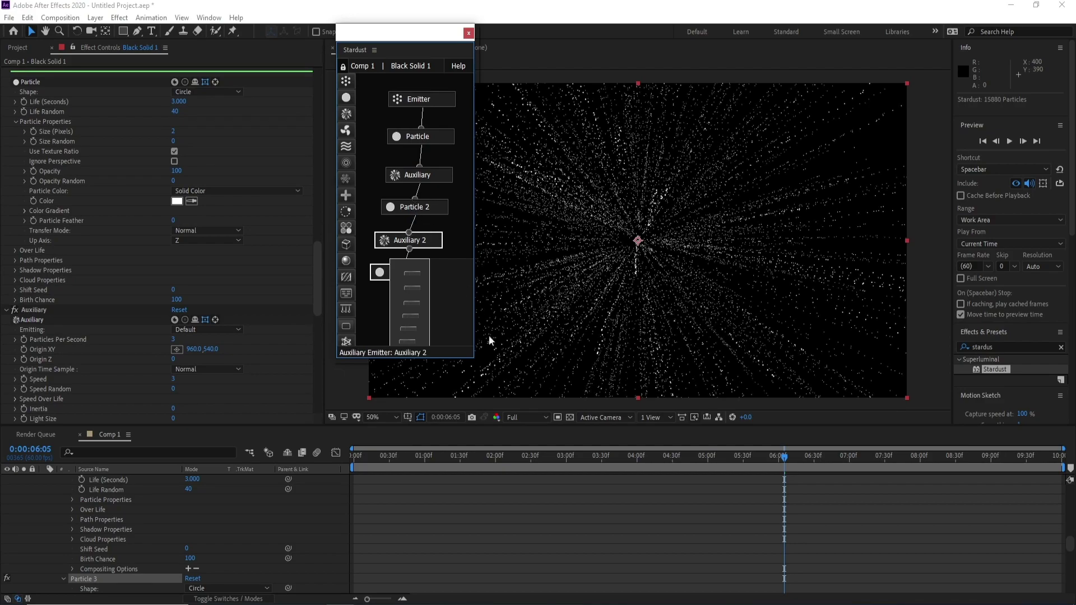
scroll(417, 305, "down", 3)
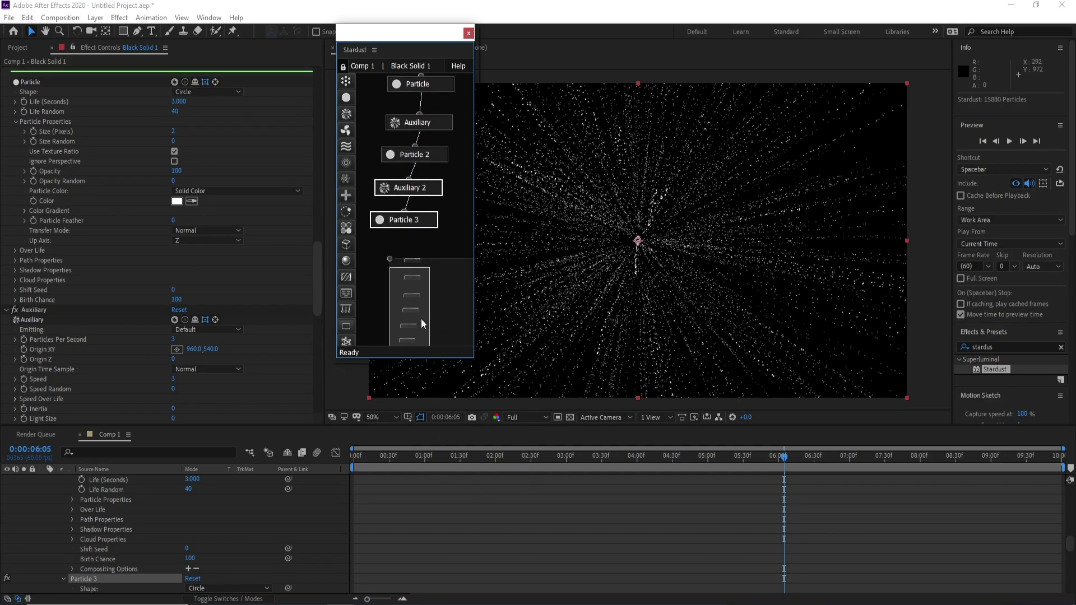
left_click(431, 204)
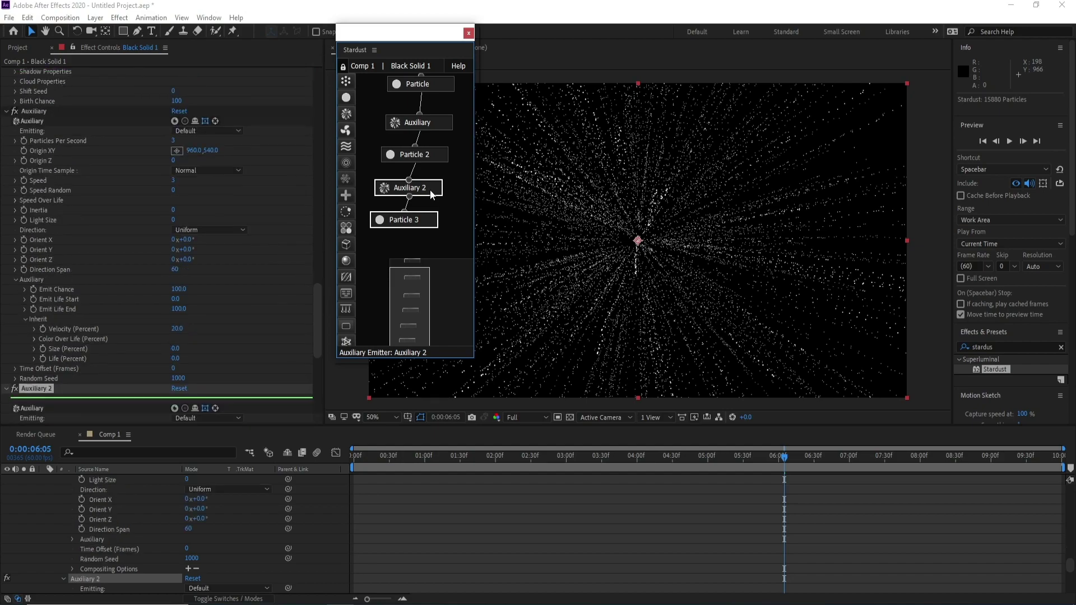
Step: Set Auxiliary 2's Particles Per Second to 20
left_click_drag(318, 301, 318, 321)
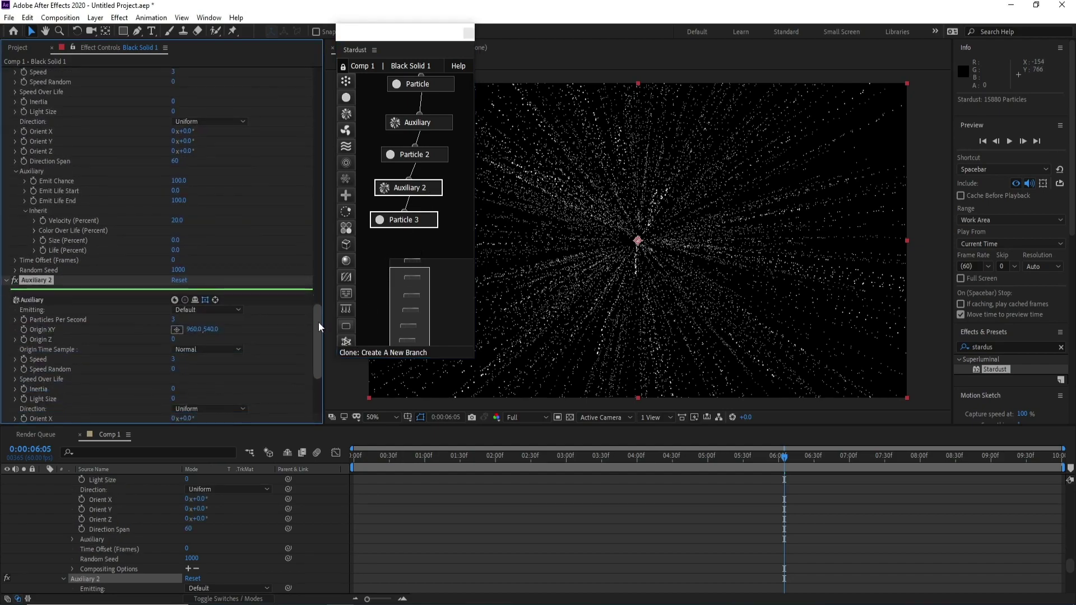
left_click(173, 319)
type("73")
key("Return")
left_click(175, 320)
type("200")
key("Return")
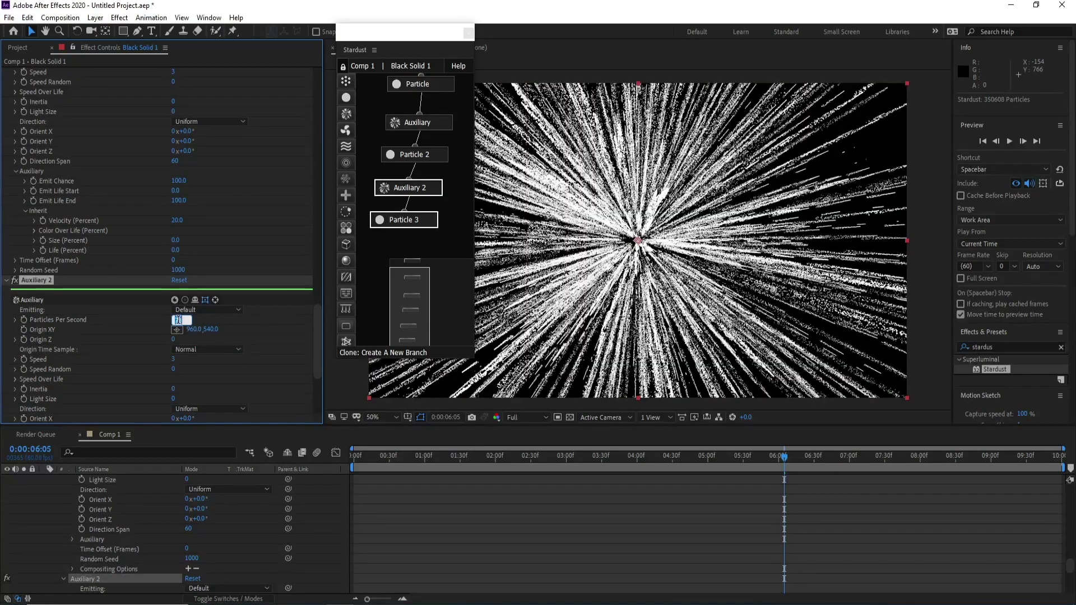
key("Return")
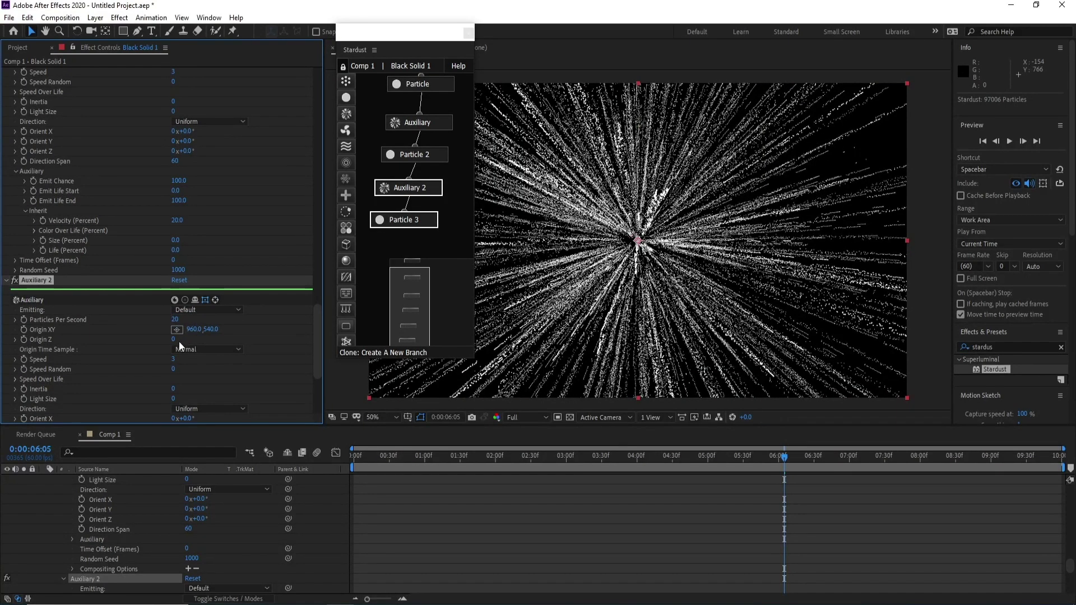
Step: Give Auxiliary 2 a Speed of 7 and Speed Random of 20
left_click(174, 360)
type("7")
left_click(173, 370)
type("2")
type("0")
key("Return")
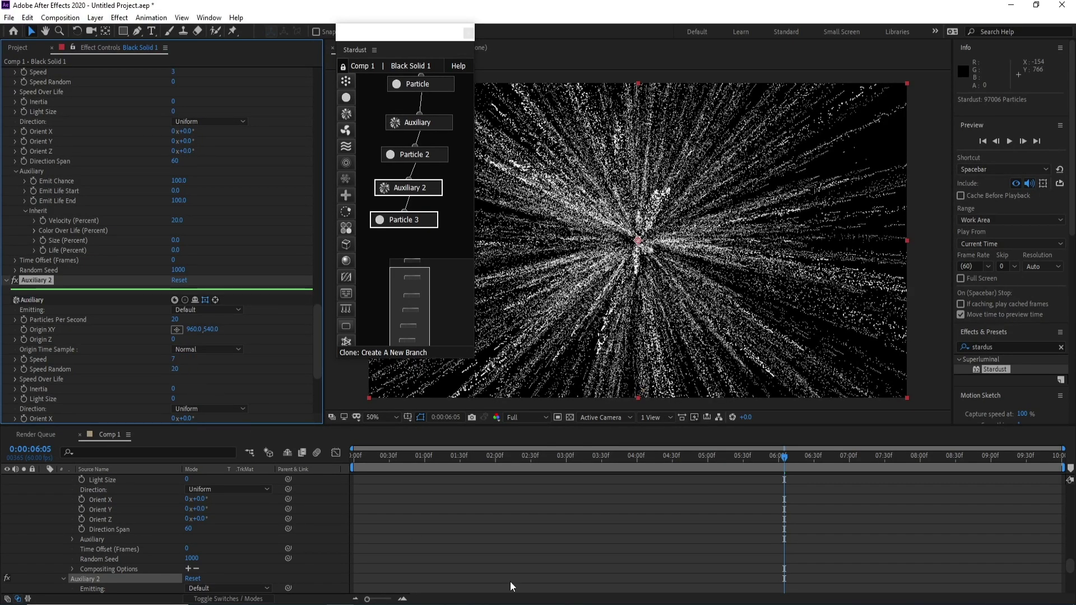
mouse_move(776, 462)
left_mouse_down()
mouse_move(568, 470)
mouse_move(770, 477)
left_mouse_up()
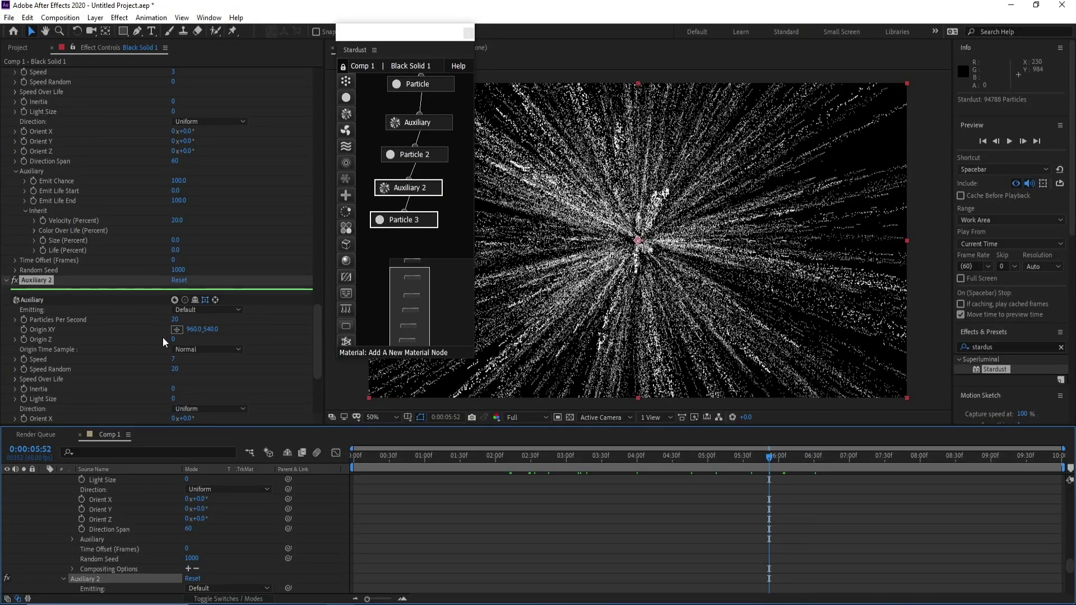
Step: Drag the end of Auxiliary 2's Speed Over Life curve down to a value of 50
left_click(404, 191)
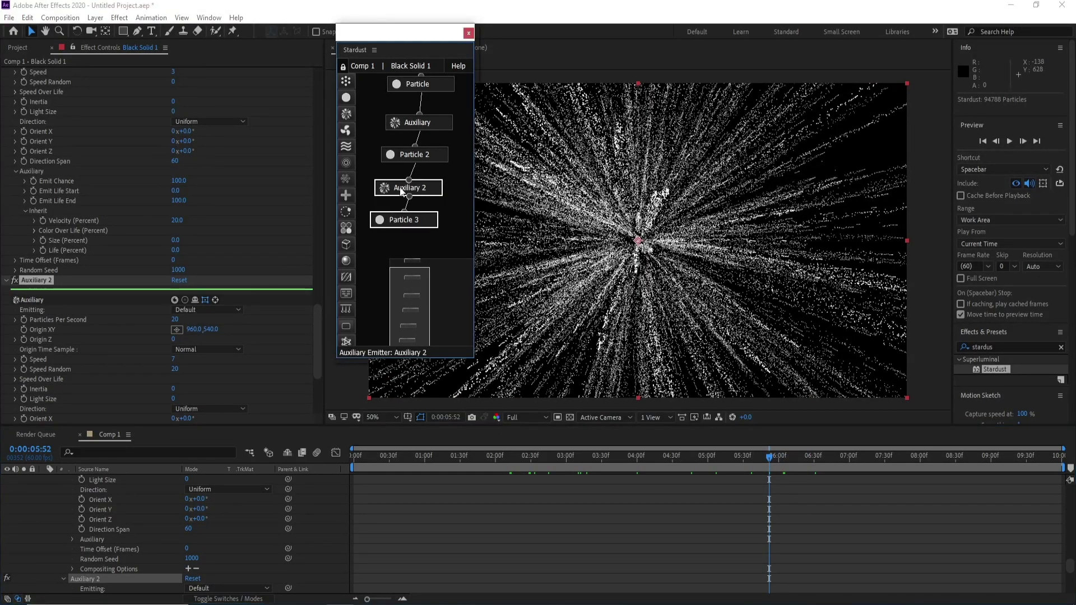
left_click_drag(320, 336, 316, 363)
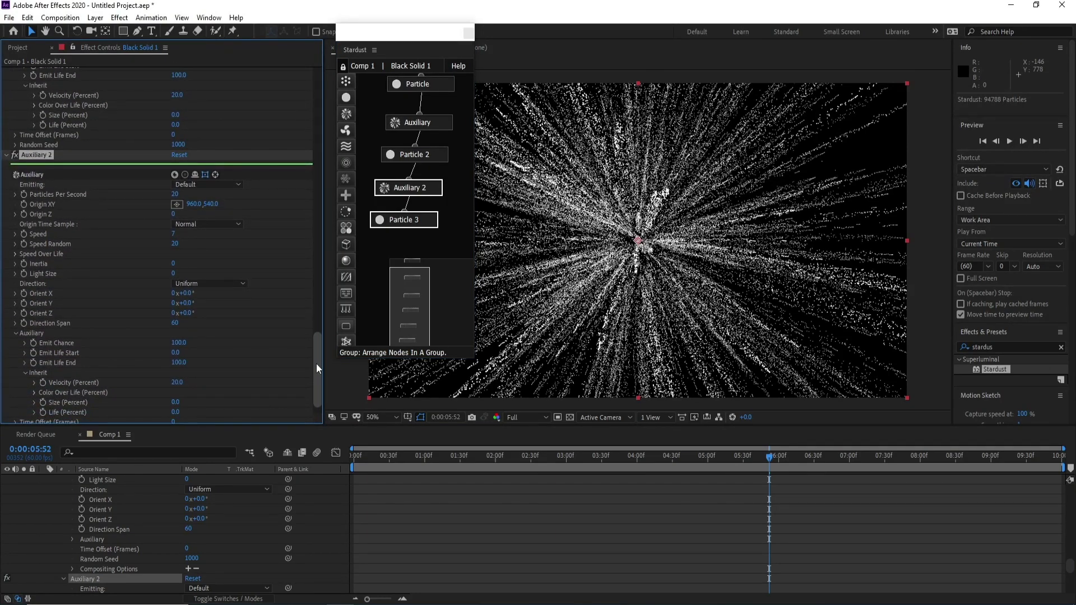
left_click(15, 254)
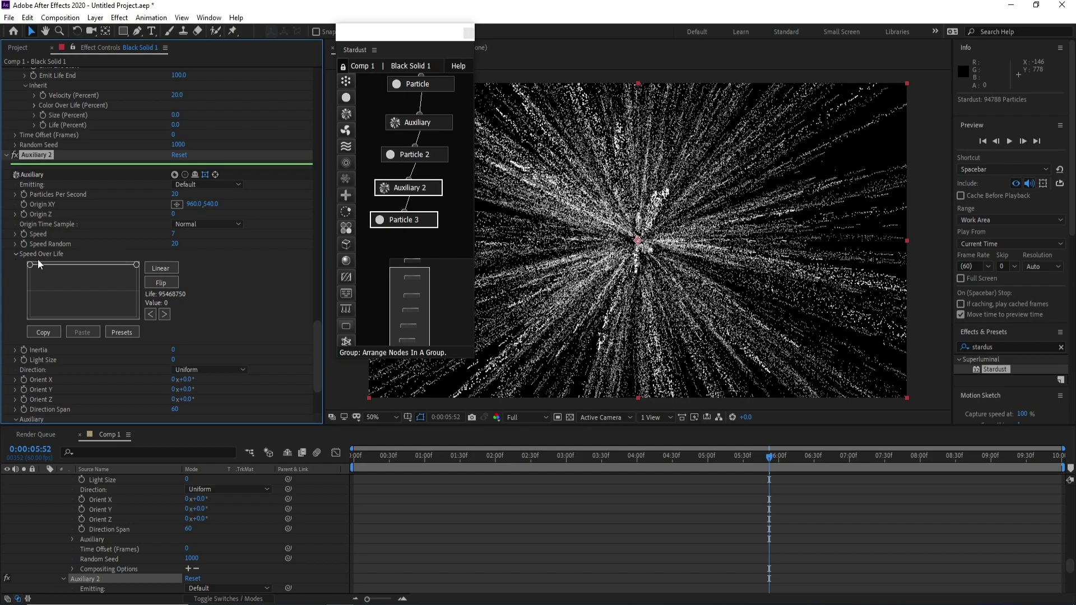
left_click_drag(137, 266, 137, 292)
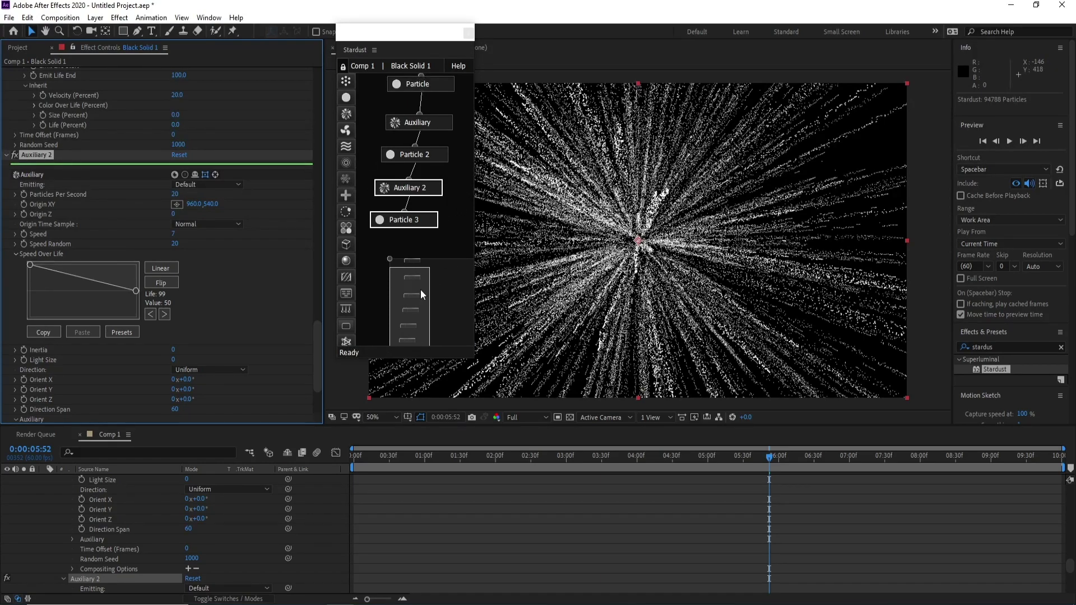
scroll(419, 283, "up", 5)
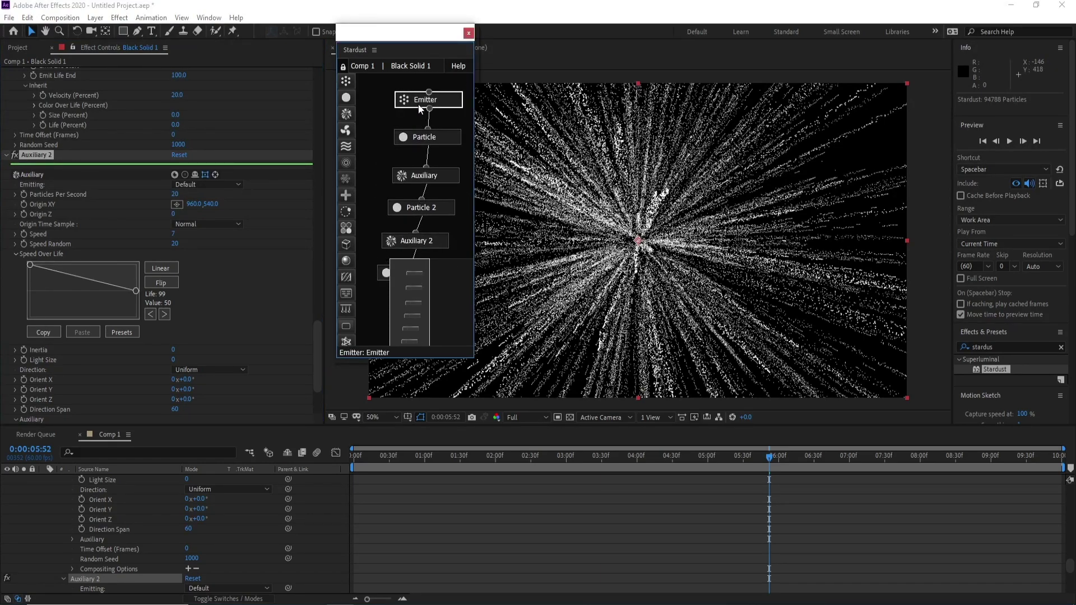
Step: Ramp the main Emitter's Speed Over Life curve down to 72 at end of life
left_click(419, 106)
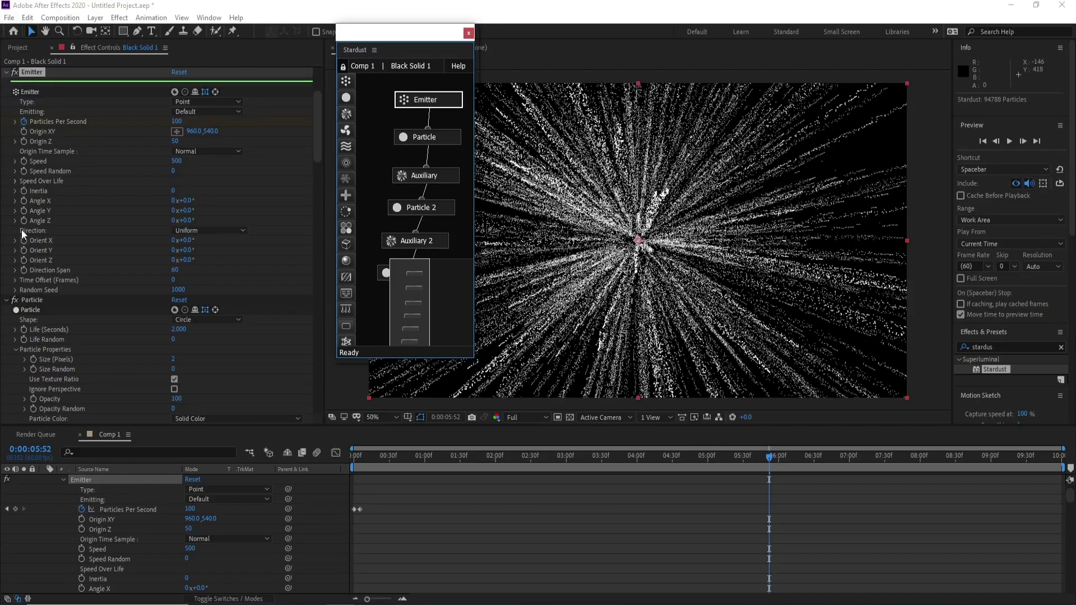
left_click(14, 181)
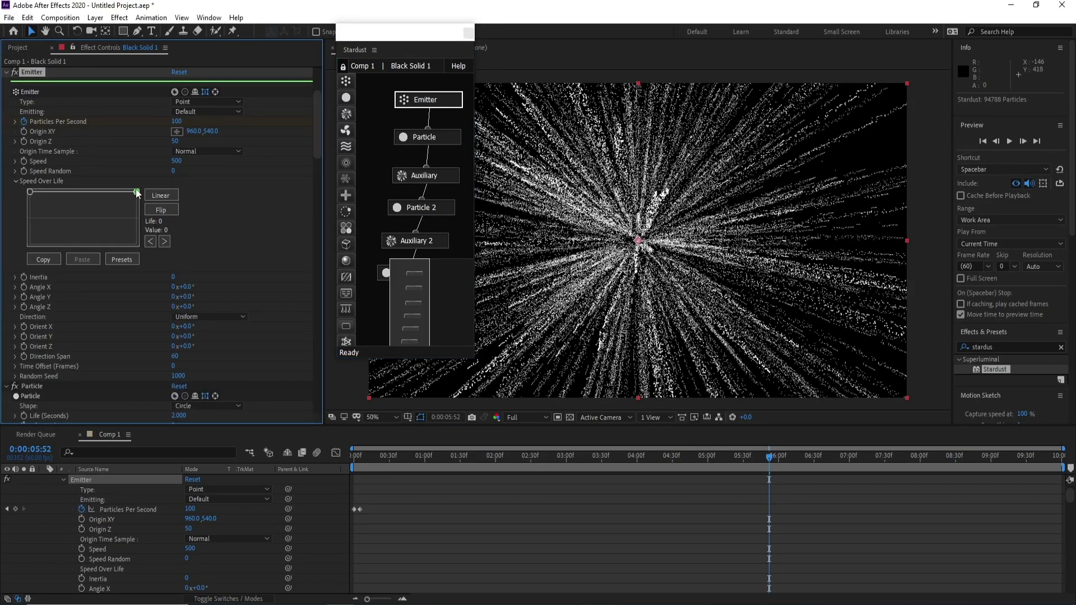
left_click_drag(137, 193, 140, 208)
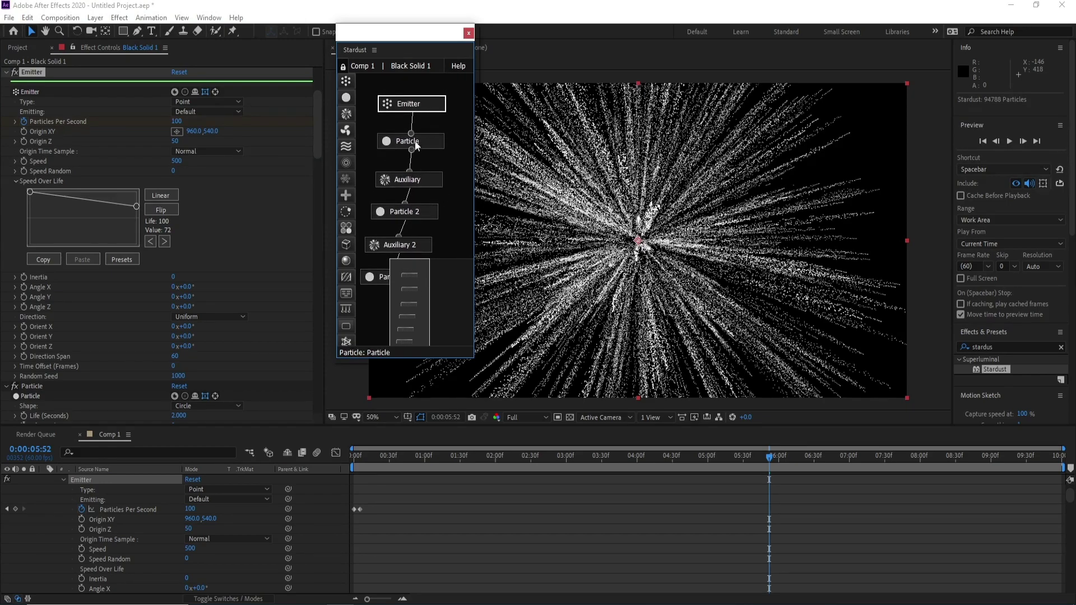
left_click(414, 141)
left_click_drag(318, 147, 317, 201)
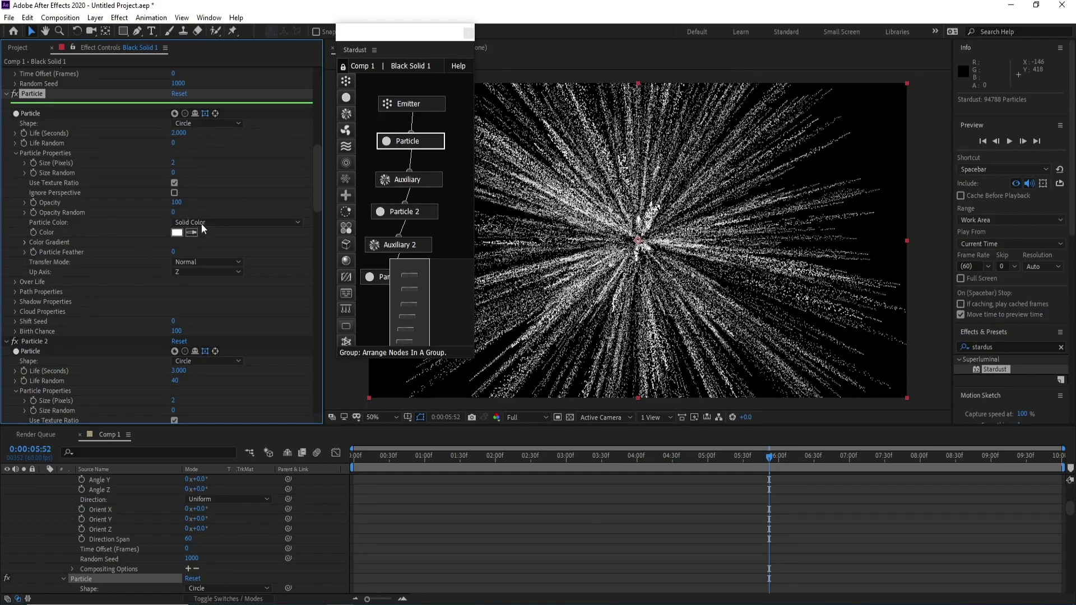
Step: Set Particle Color to Random From Gradient with a dark brown start stop
left_click(203, 222)
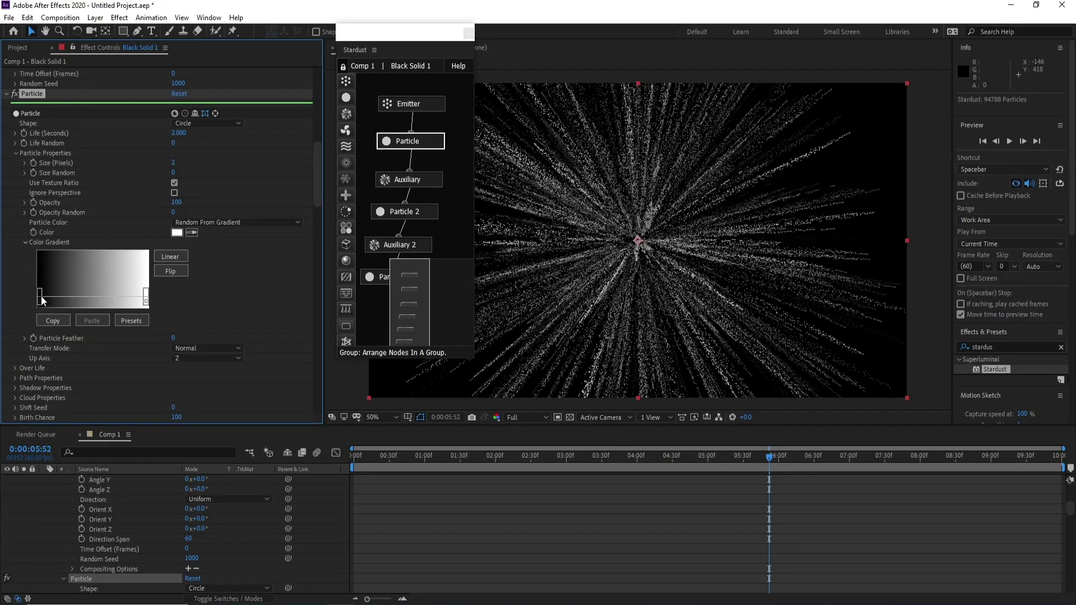
double_click(40, 303)
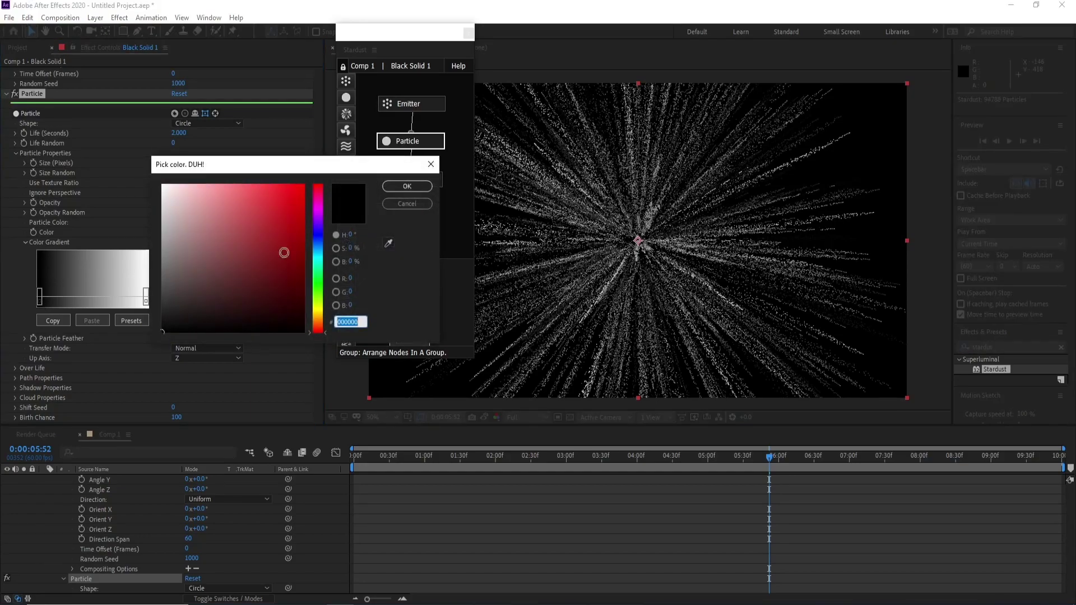
left_click_drag(318, 311, 321, 318)
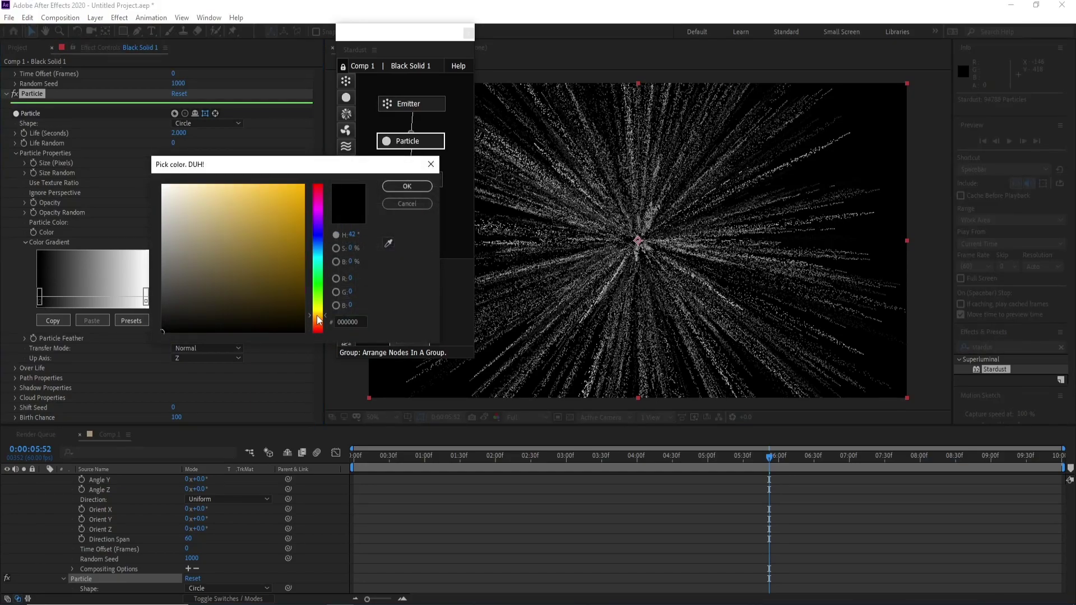
left_click(242, 285)
left_click_drag(241, 286, 256, 286)
left_click(401, 189)
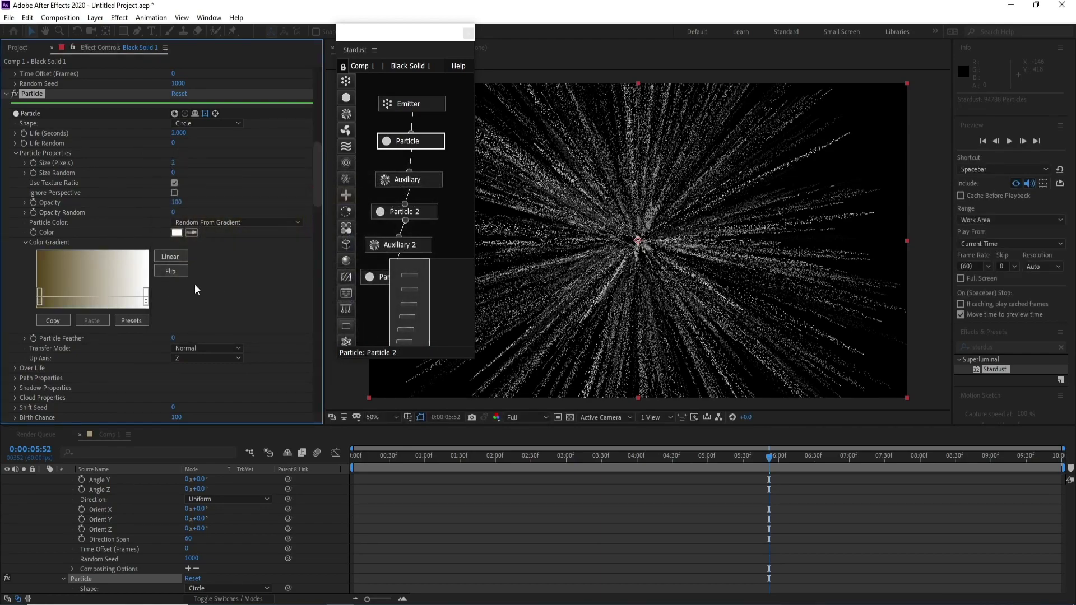
Step: Make the gradient's end stop a pale gold, FFE9B5
double_click(145, 303)
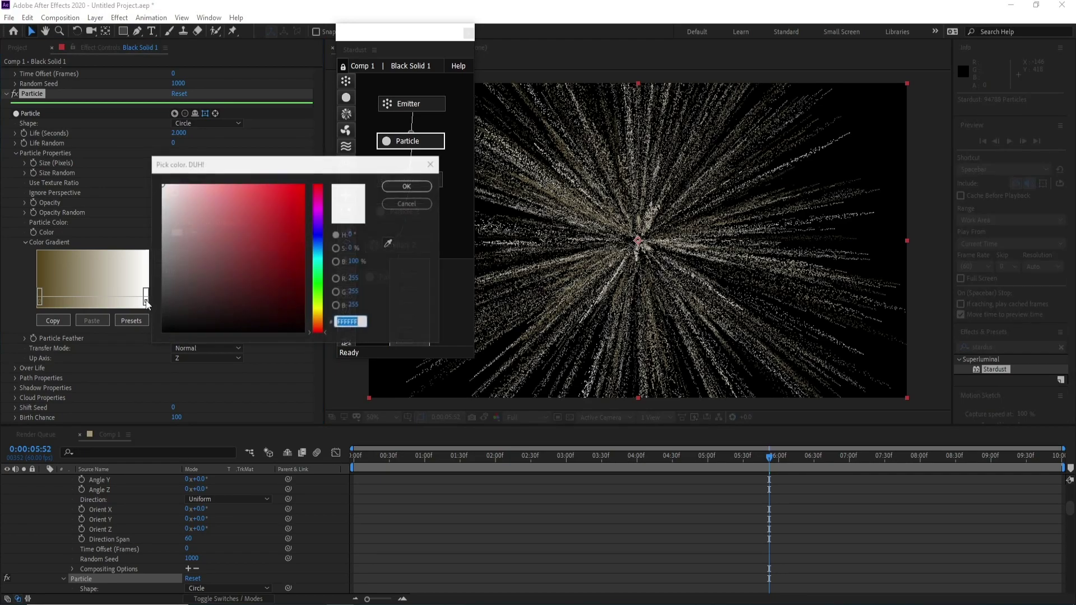
left_click_drag(317, 307, 318, 314)
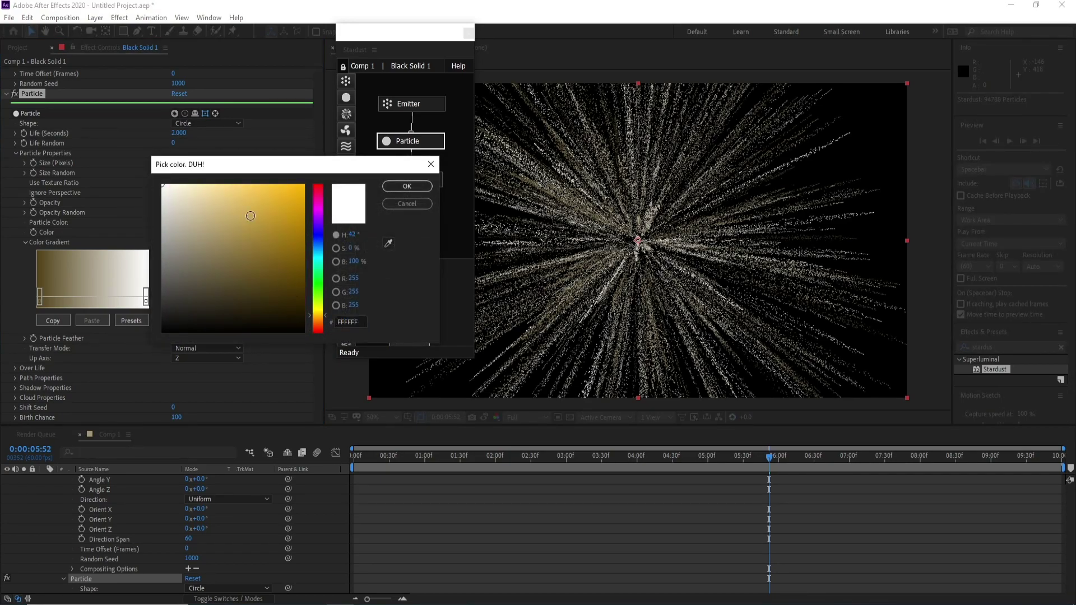
left_click_drag(250, 216, 261, 186)
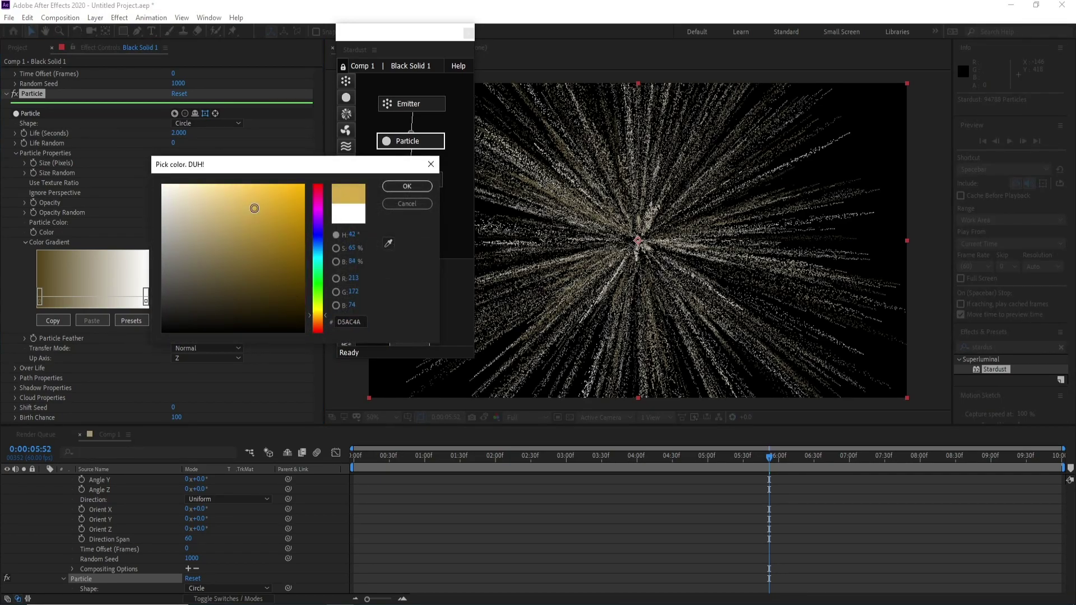
left_click(401, 188)
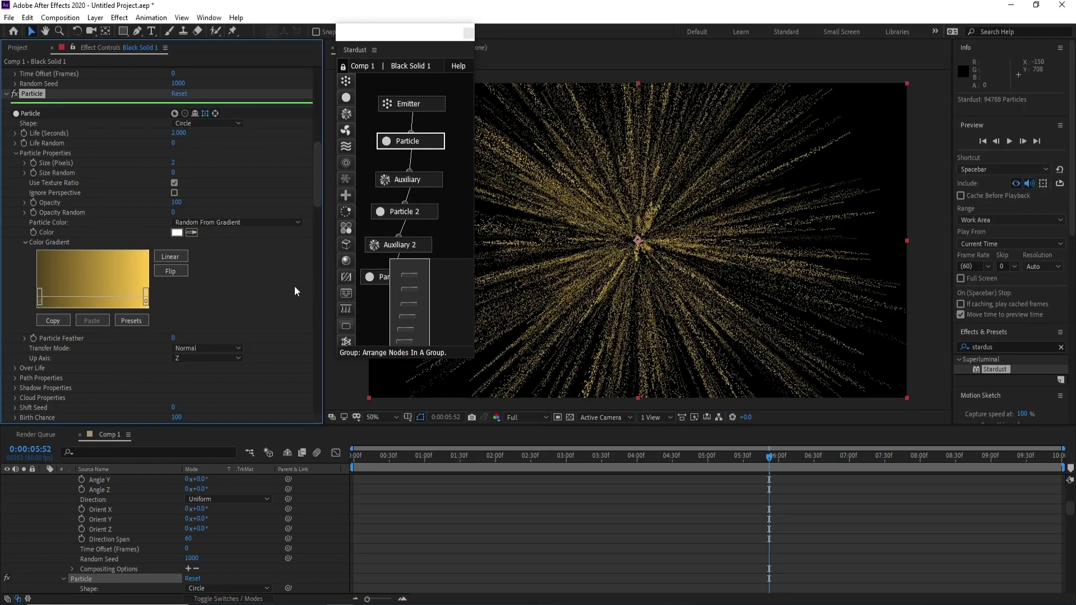
double_click(146, 303)
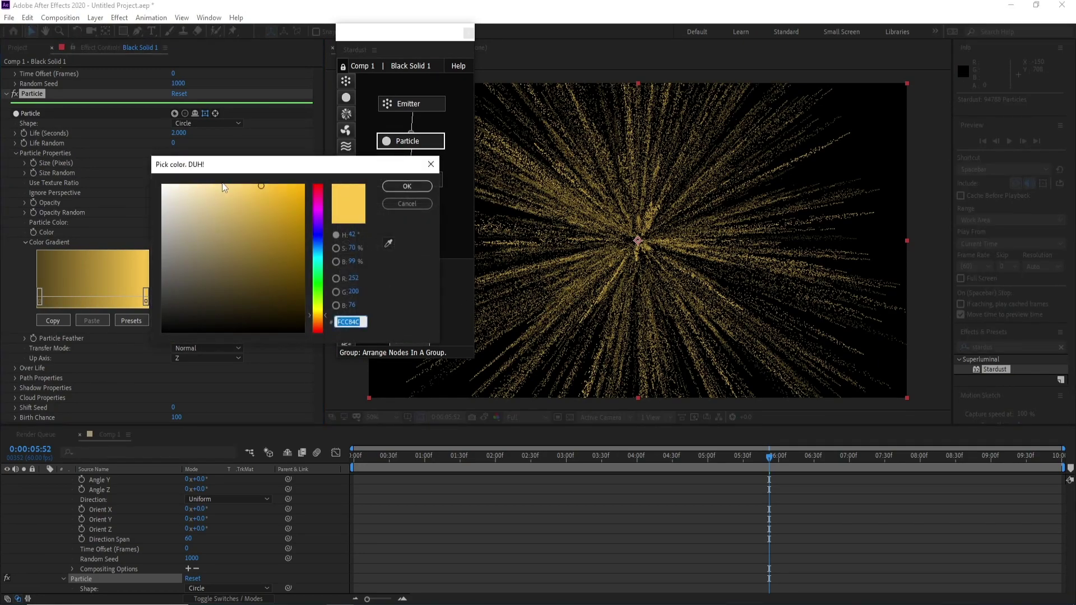
left_click_drag(221, 192, 204, 181)
left_click(407, 186)
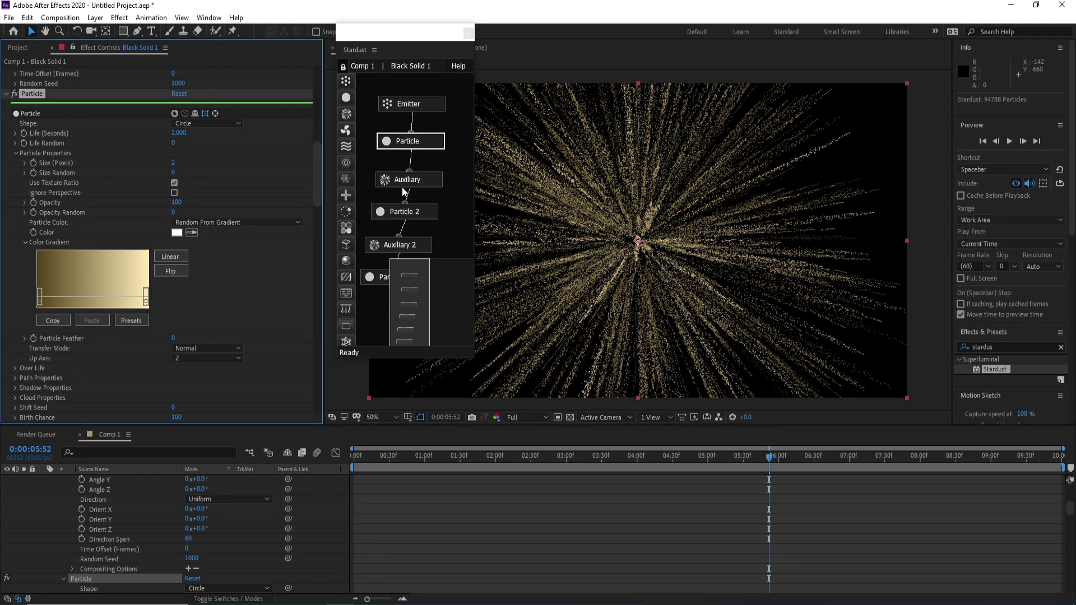
Step: Flatten the Auxiliary node's inherited Color Over Life (Percent) curve to 0 at both ends
left_click(400, 184)
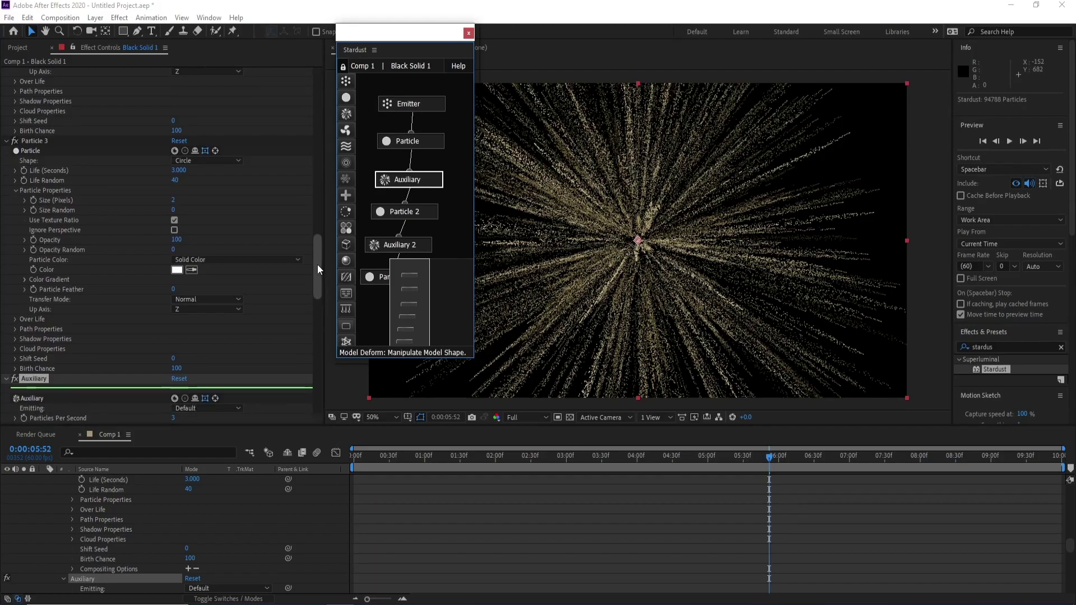
left_click_drag(317, 263, 317, 329)
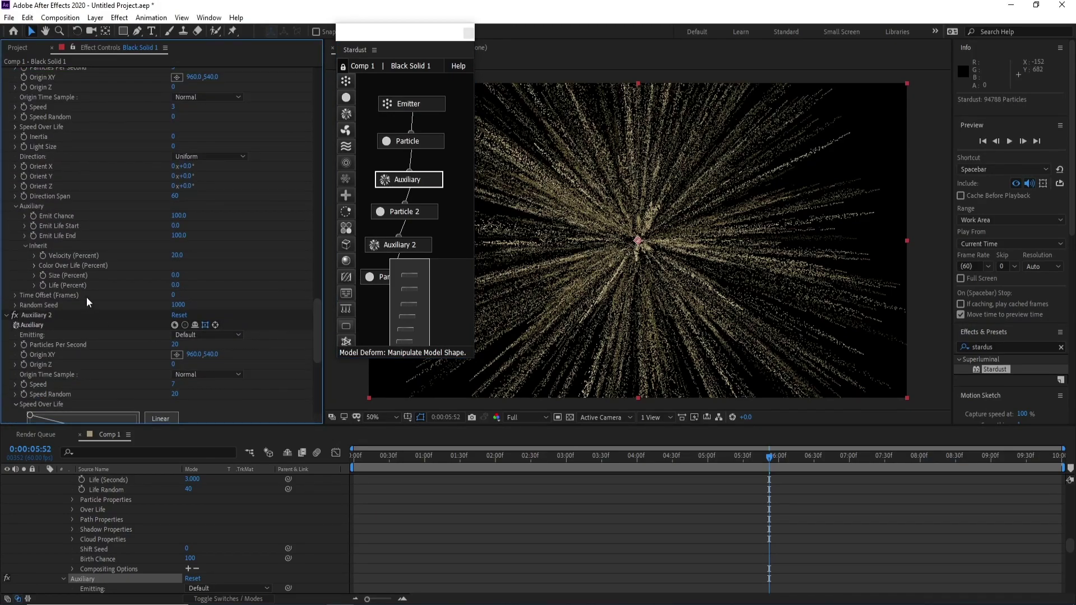
left_click(33, 267)
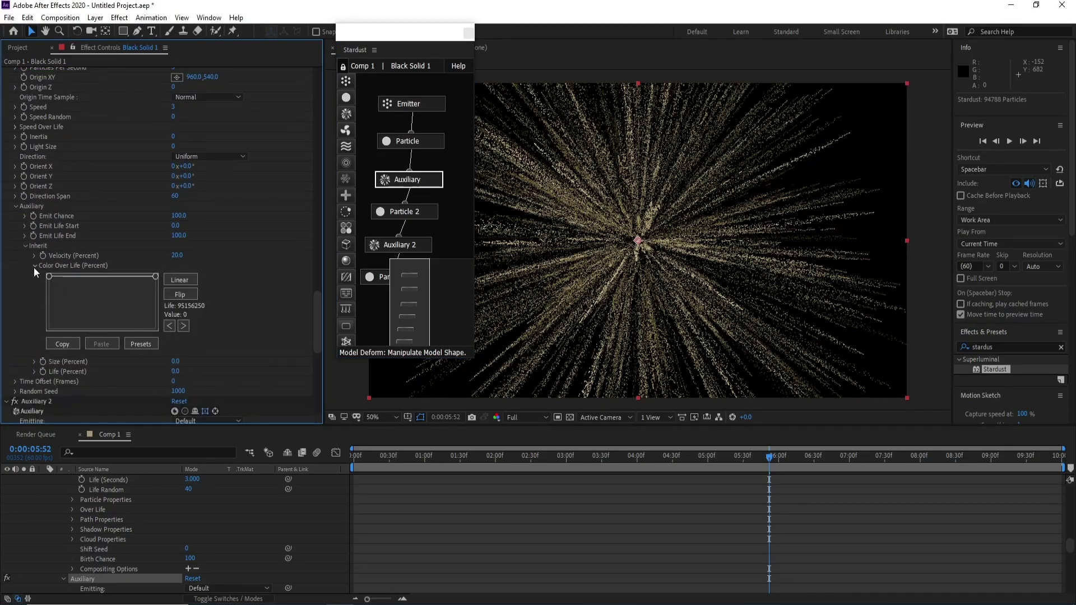
left_click_drag(156, 289, 159, 330)
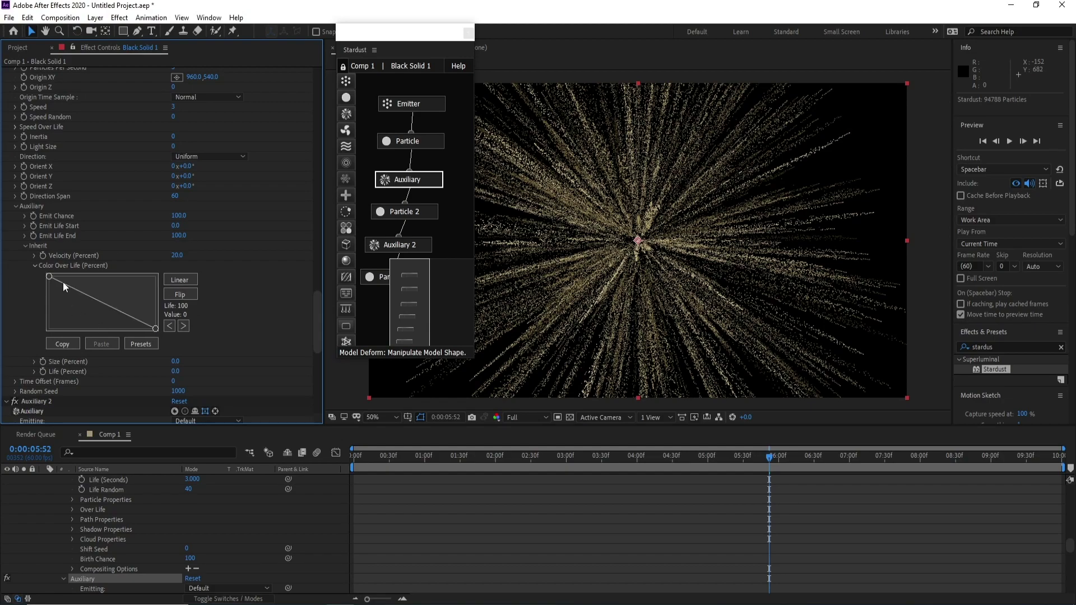
left_click_drag(50, 276, 49, 328)
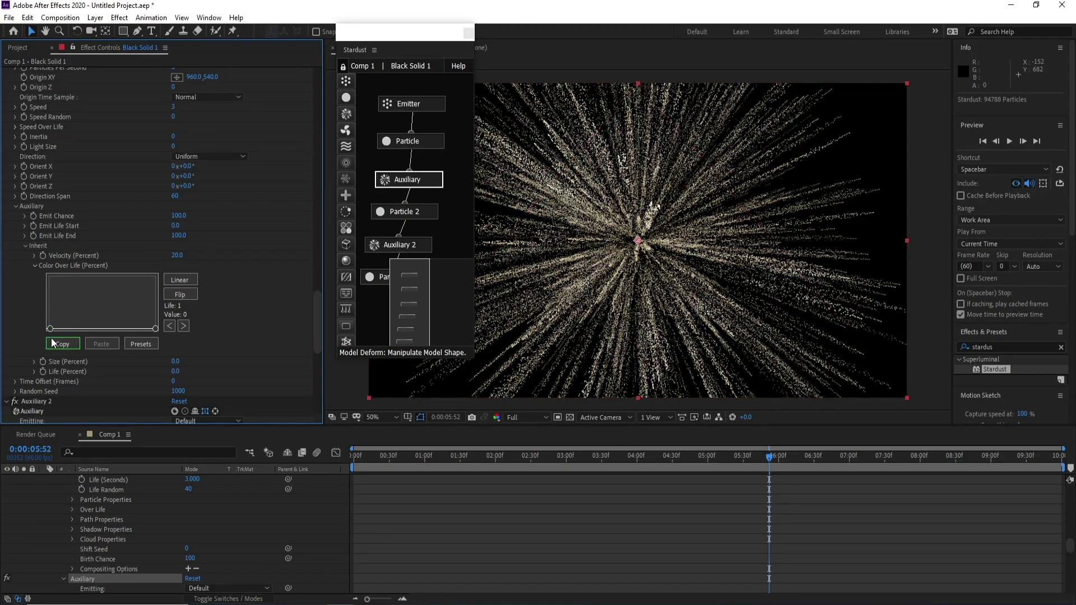
Step: Set Particle 2's Particle Color mode to Random From Gradient and reveal its gradient
left_click(401, 212)
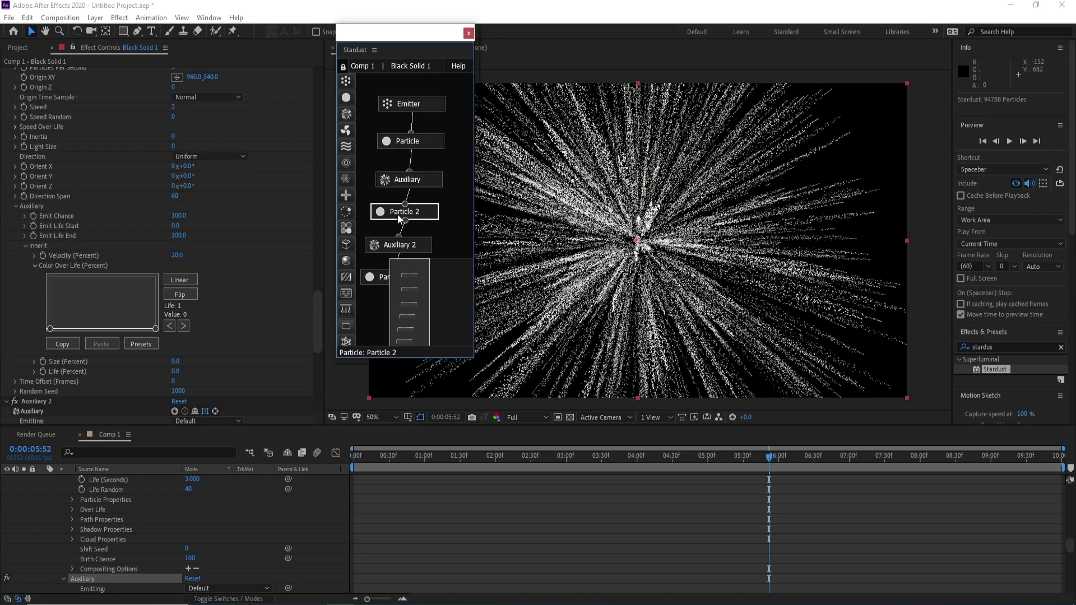
left_click(318, 219)
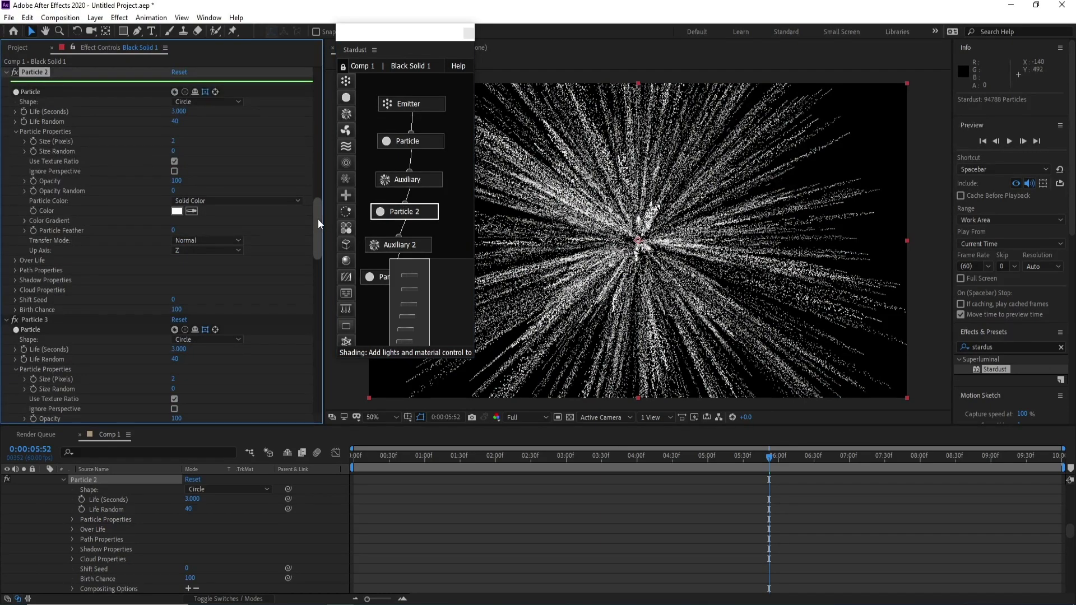
scroll(318, 221, "down", 1)
left_click(241, 191)
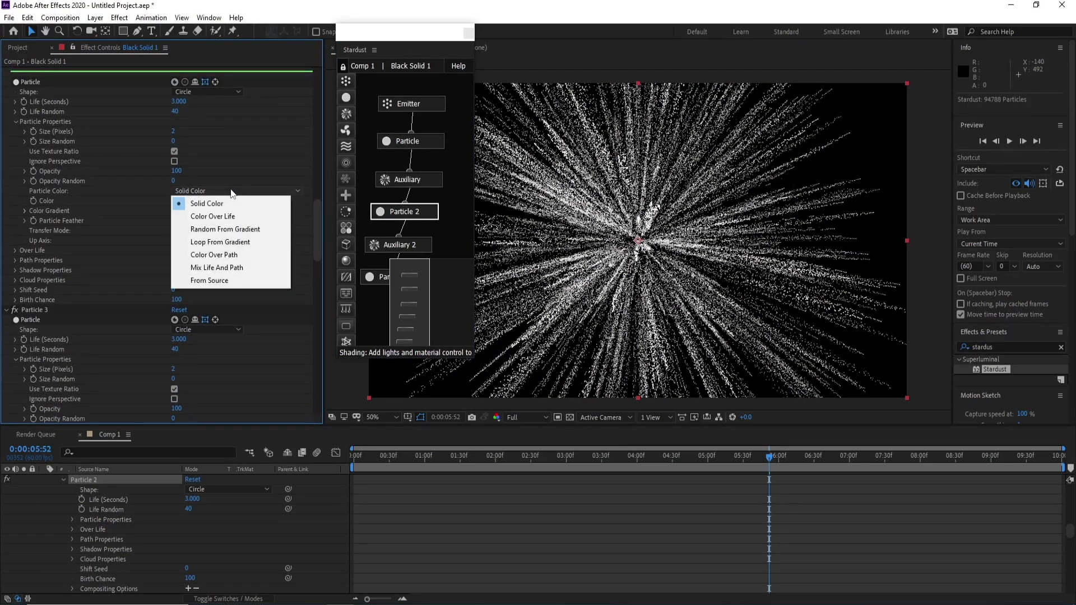
left_click(235, 229)
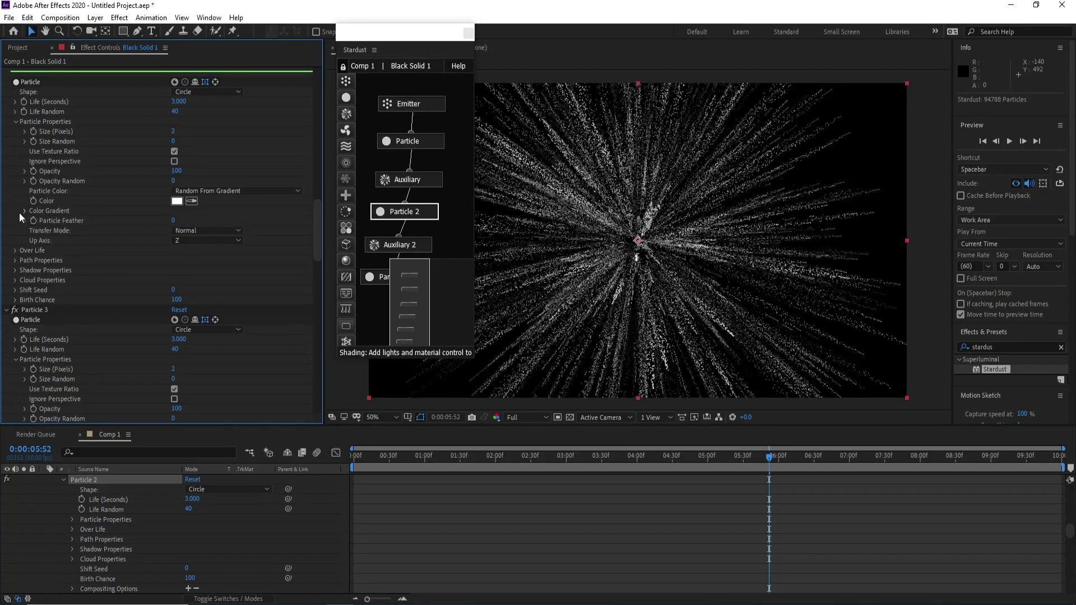
left_click(24, 211)
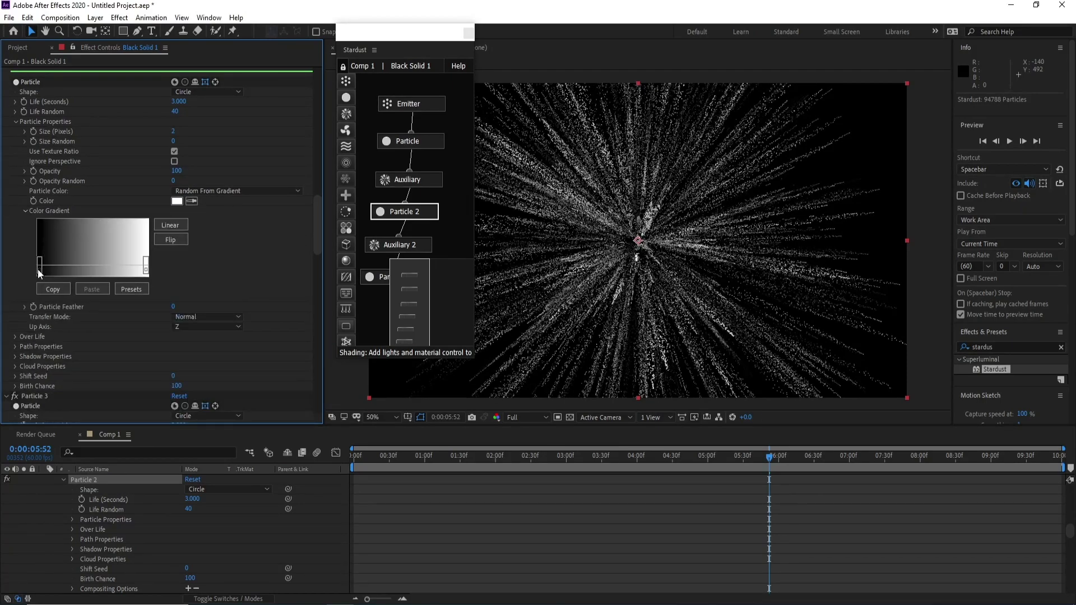
Step: Make the gradient's left colour stop a rich olive-brown
double_click(39, 271)
left_click_drag(316, 322, 325, 312)
left_click(233, 305)
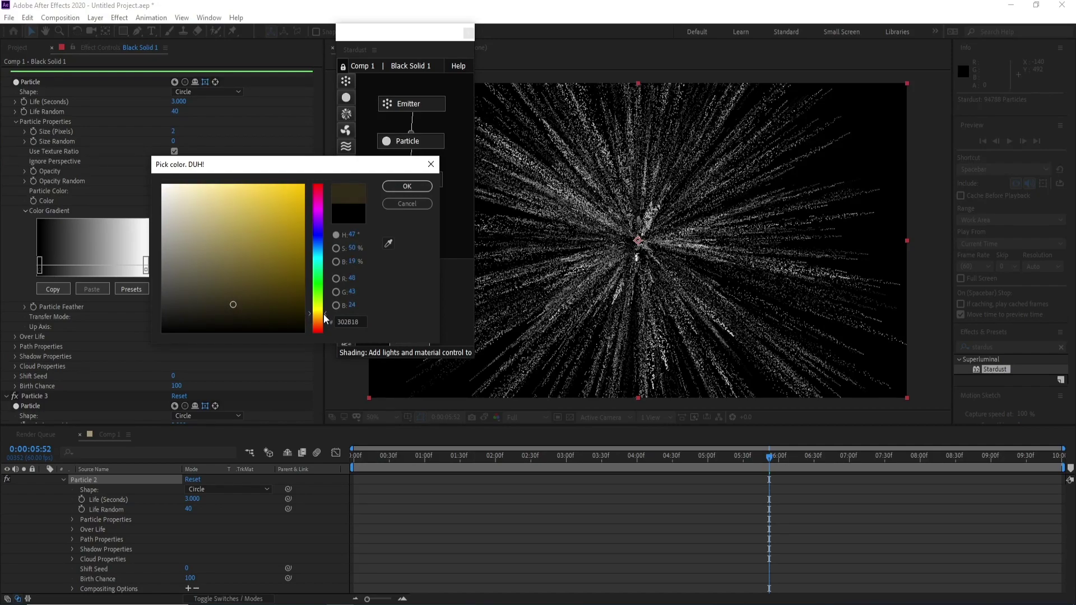
left_click_drag(250, 297, 255, 278)
left_click(399, 188)
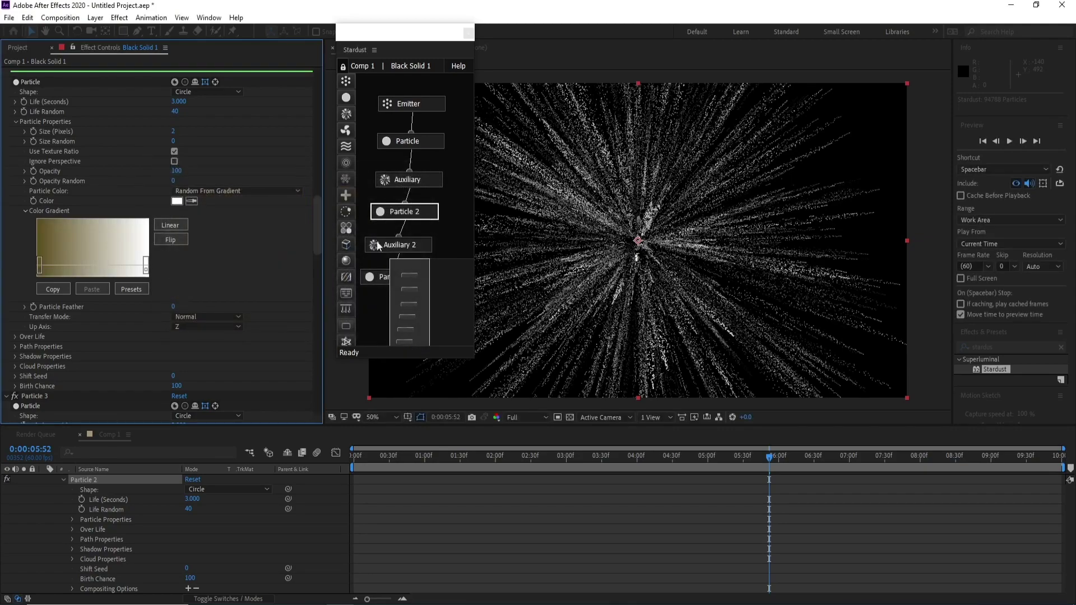
Step: Make the gradient's end stop golden yellow FFD56F
double_click(145, 272)
left_click_drag(324, 302, 320, 312)
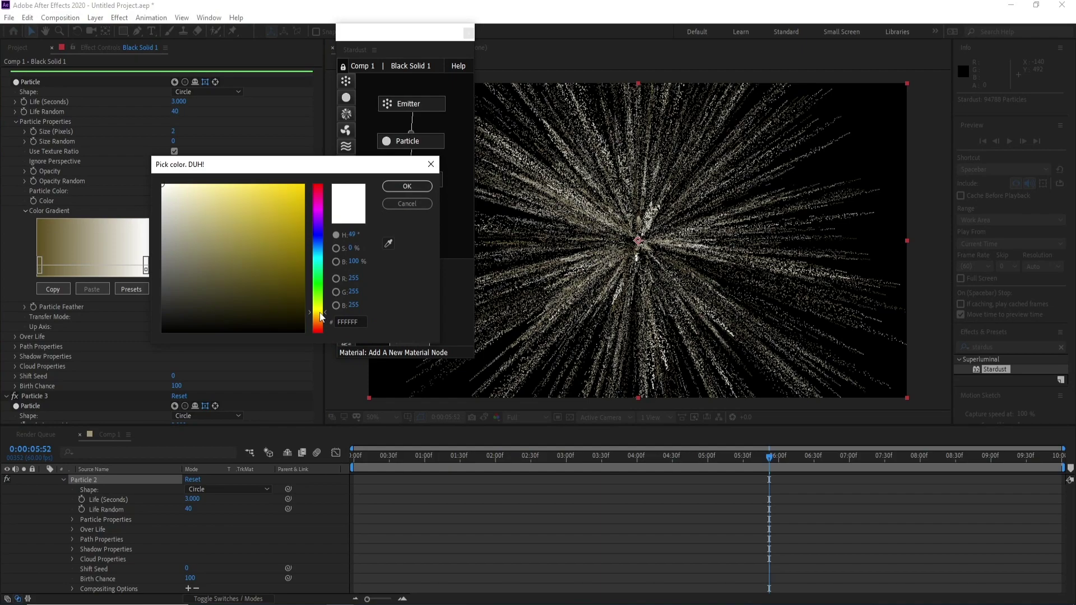
left_click(232, 226)
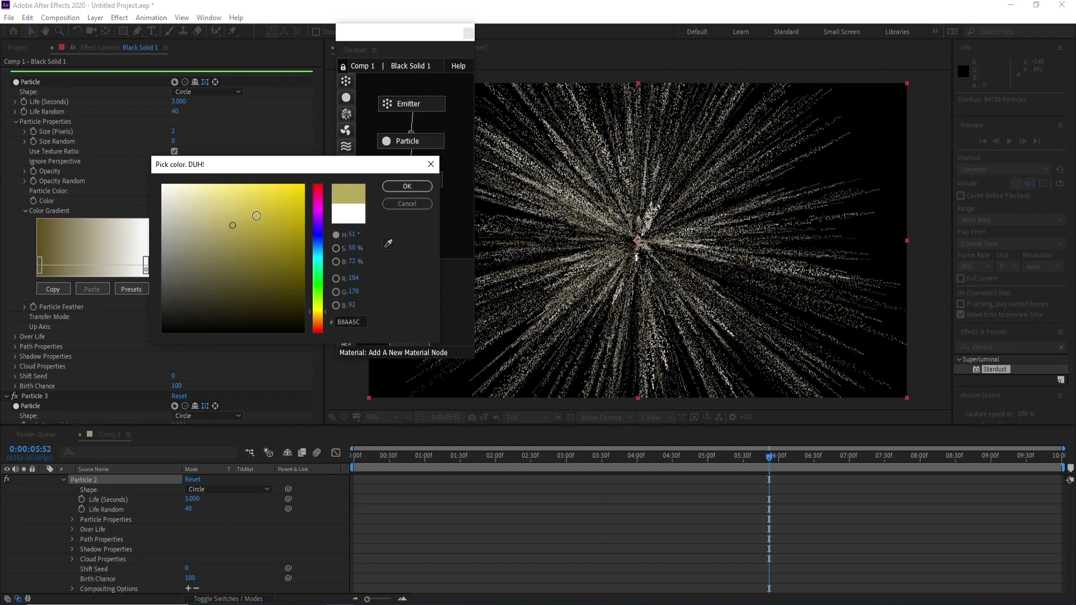
left_click_drag(256, 216, 229, 205)
left_click_drag(319, 316, 318, 319)
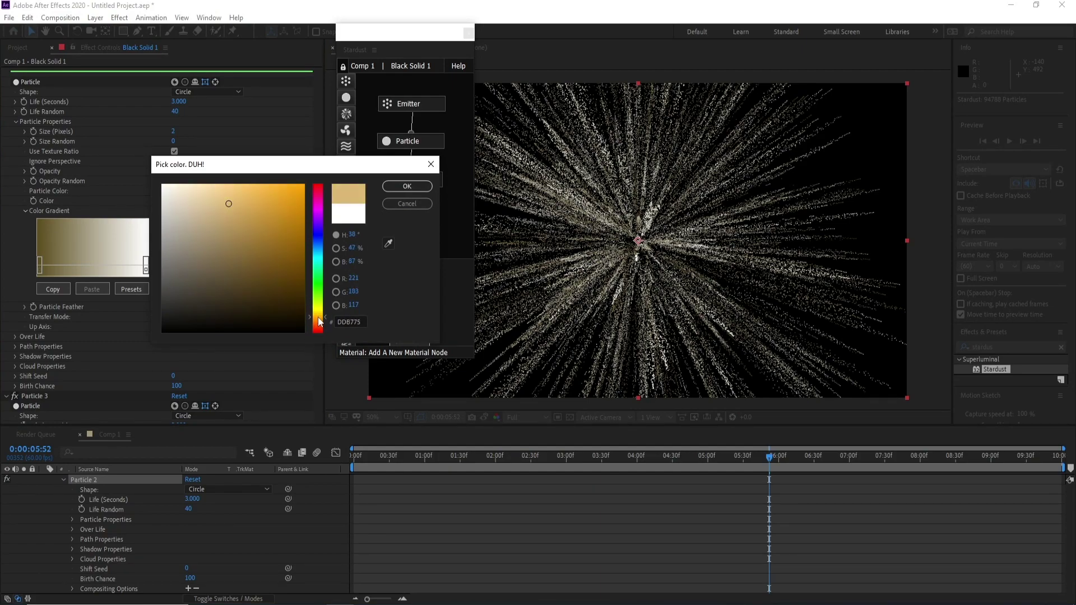
left_click_drag(254, 207, 244, 181)
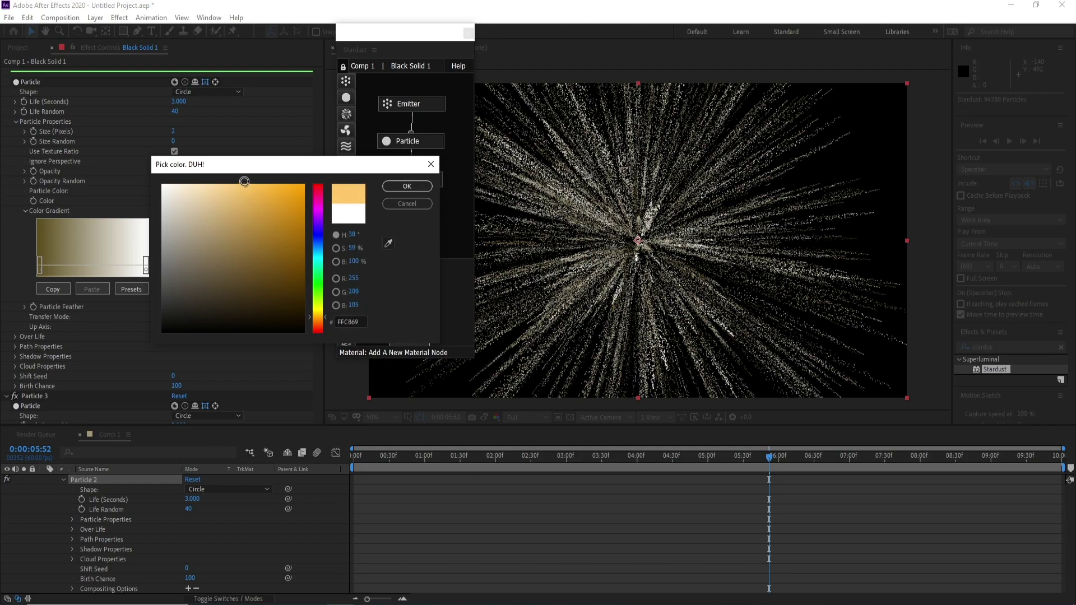
left_click_drag(317, 317, 318, 319)
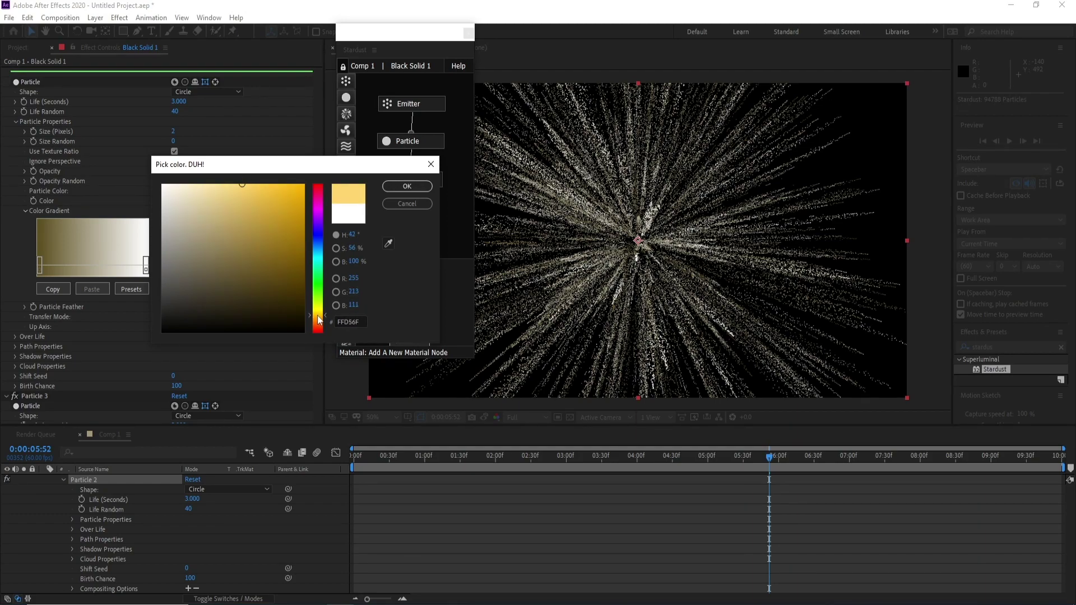
left_click(406, 186)
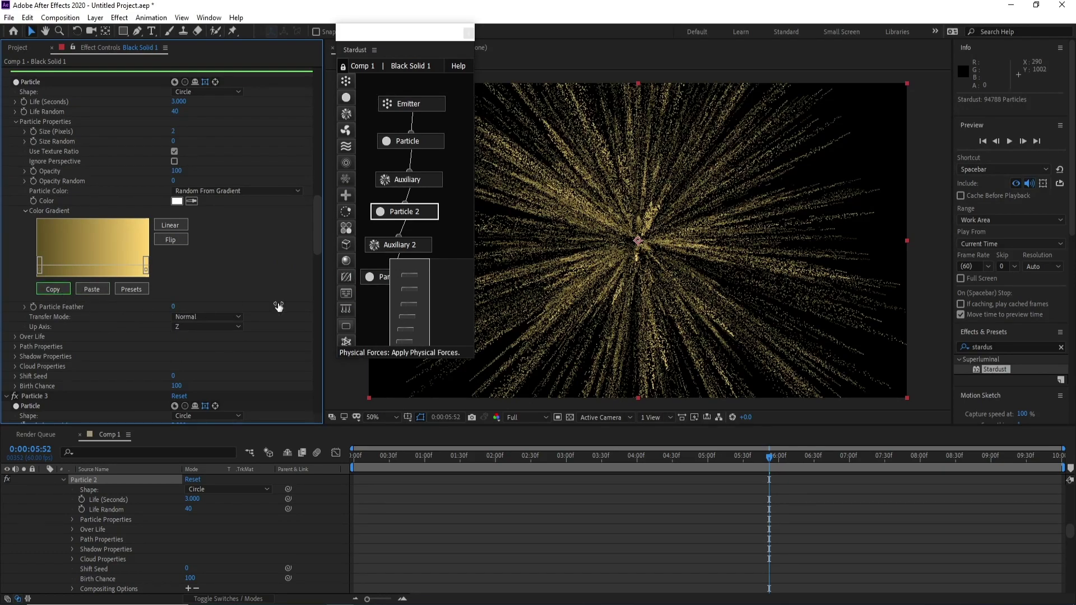
Step: Make Auxiliary 2's Color Over Life curve rise from zero
left_click(386, 246)
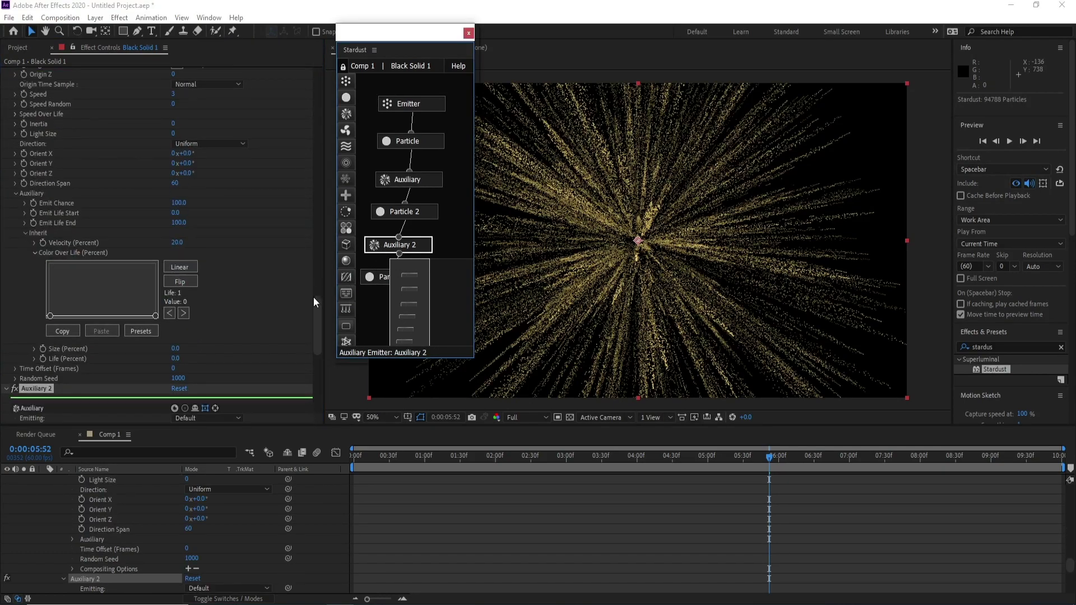
left_click_drag(317, 310, 311, 367)
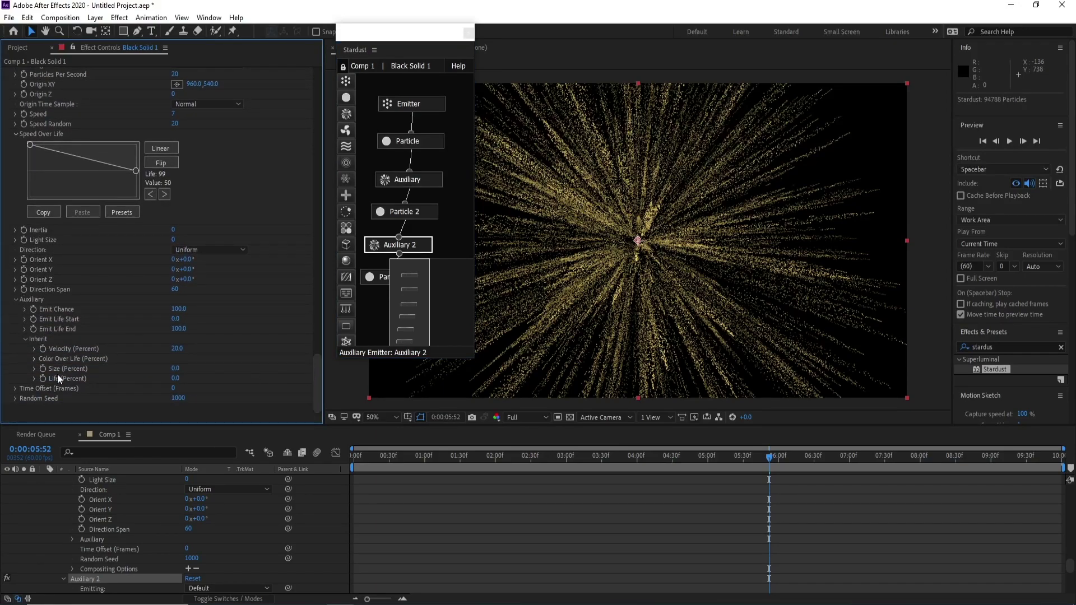
left_click(34, 359)
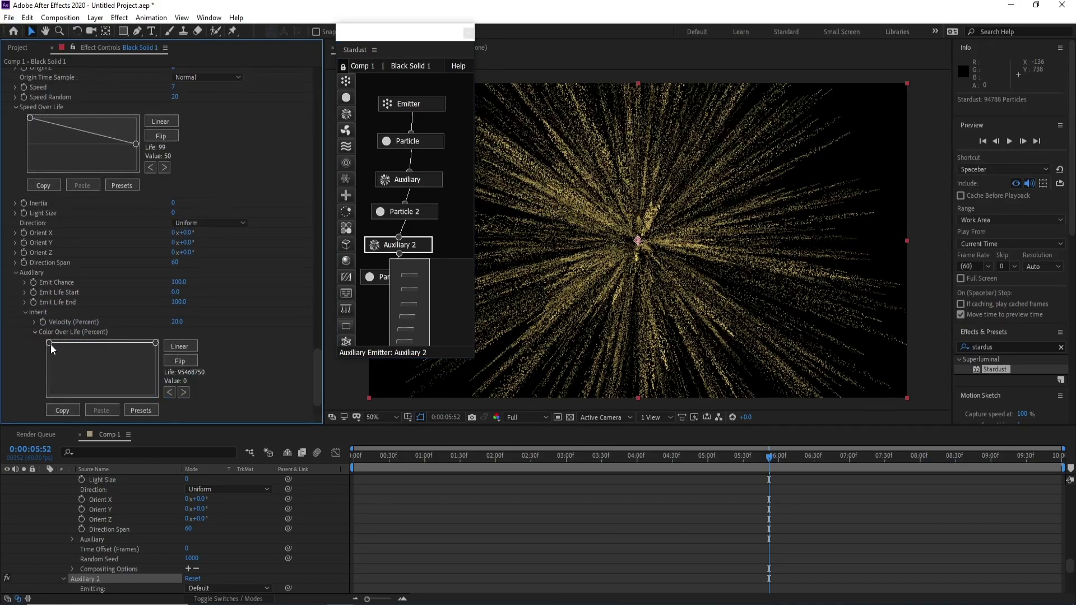
left_click_drag(48, 397, 49, 395)
Step: Set Particle 3 to Random From Gradient, paste the gold gradient, and edit its right stop
left_click(374, 276)
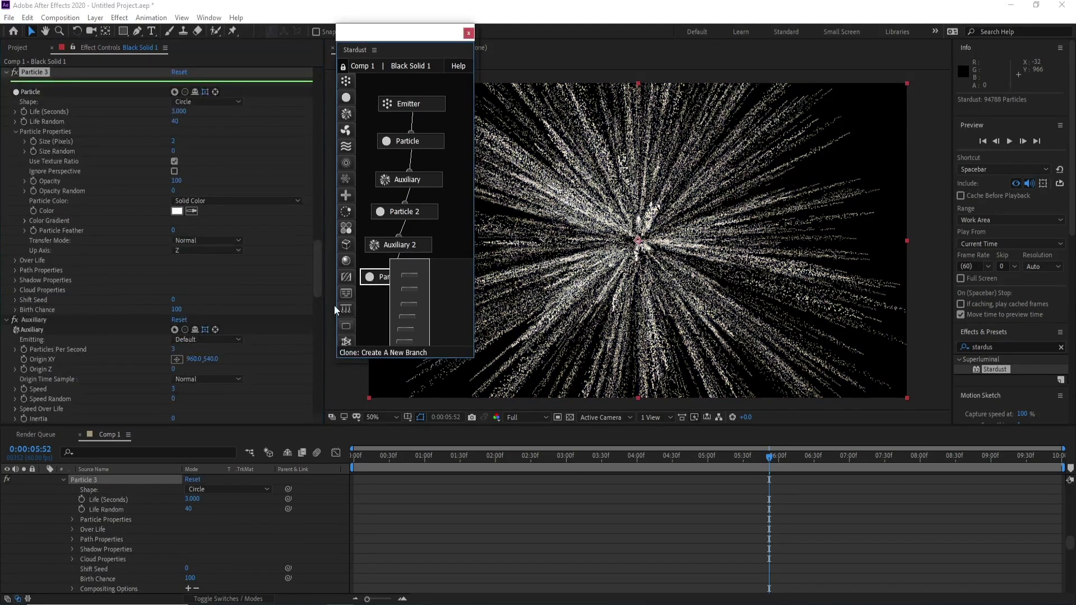
left_click_drag(314, 267, 314, 274)
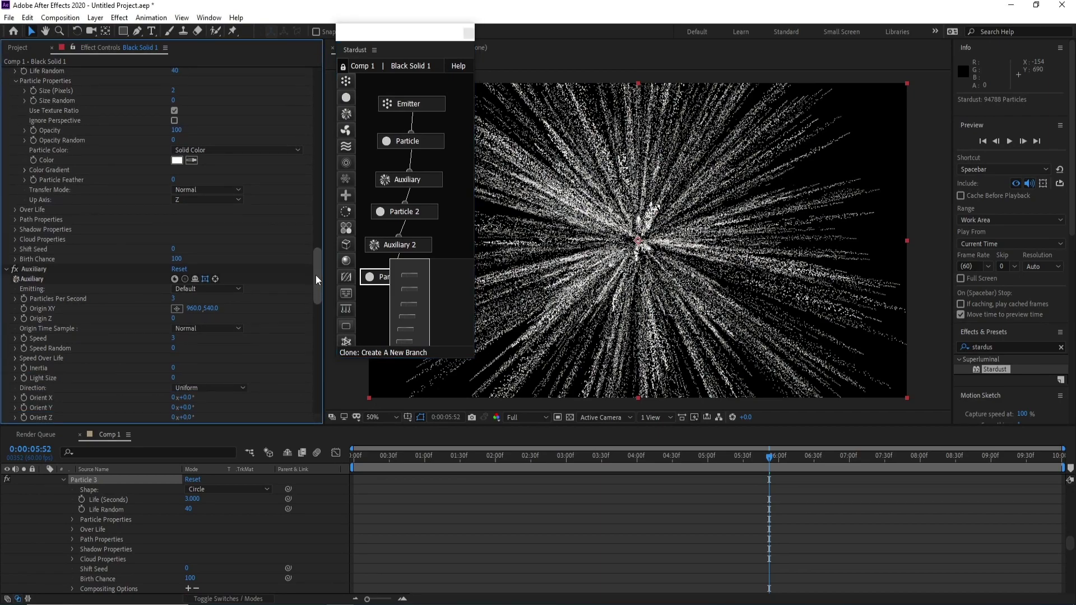
left_click(213, 150)
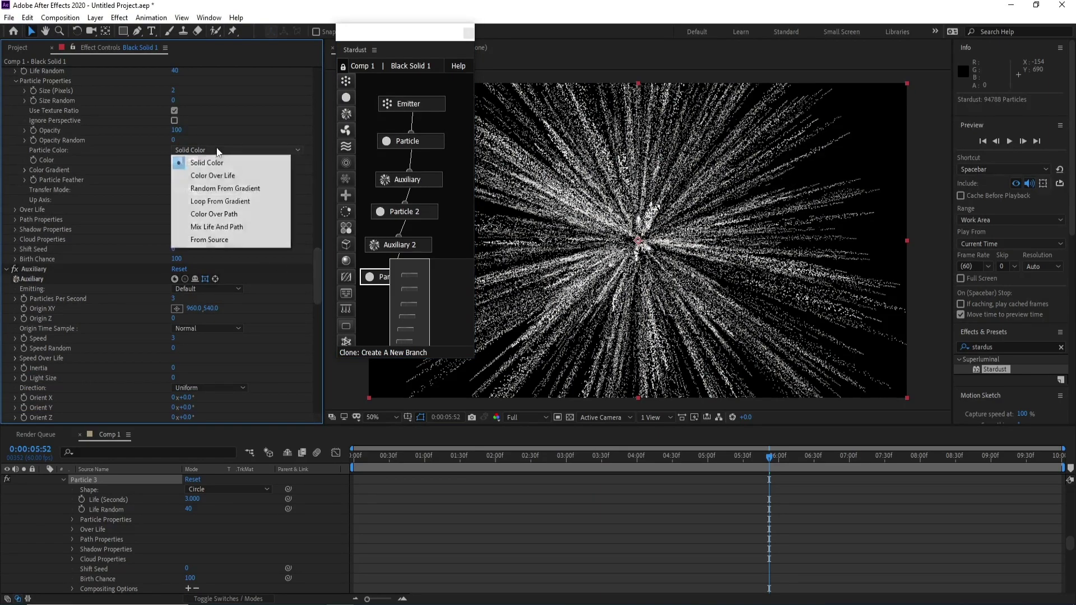
left_click(228, 192)
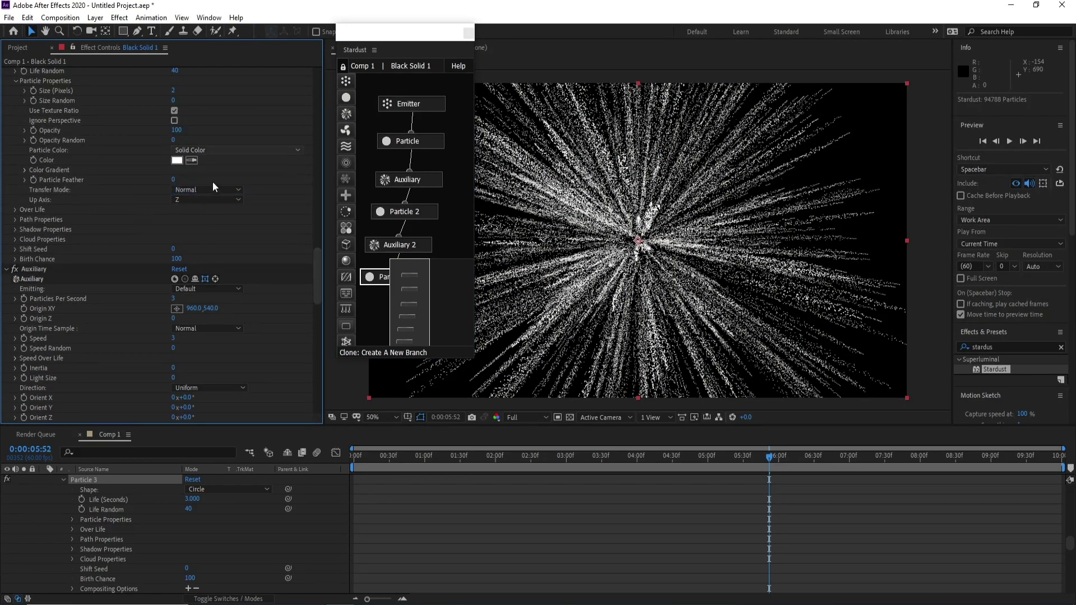
left_click(24, 180)
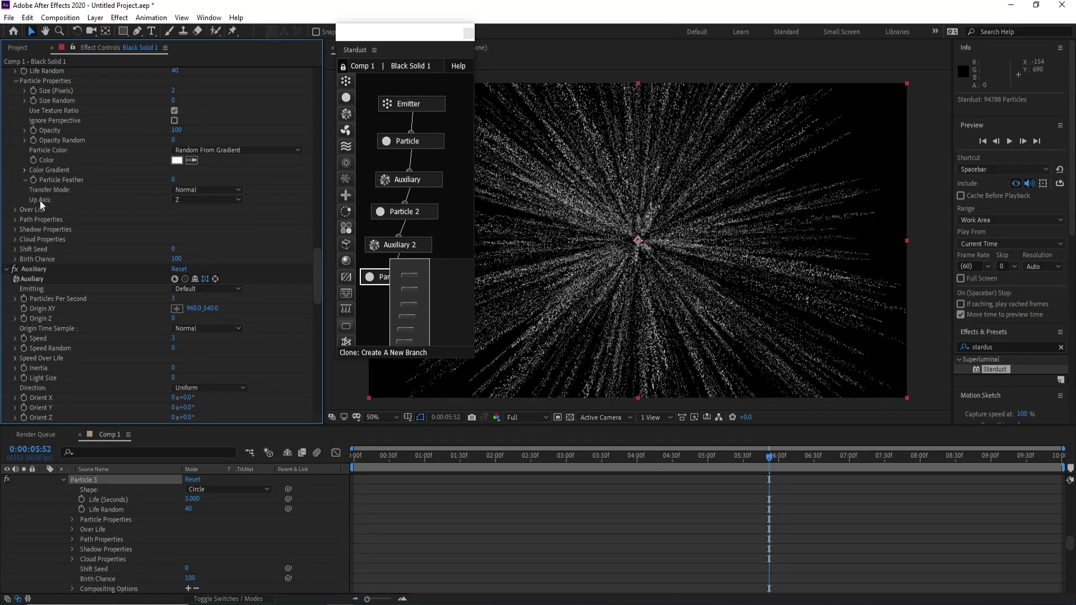
left_click(25, 179)
left_click(23, 170)
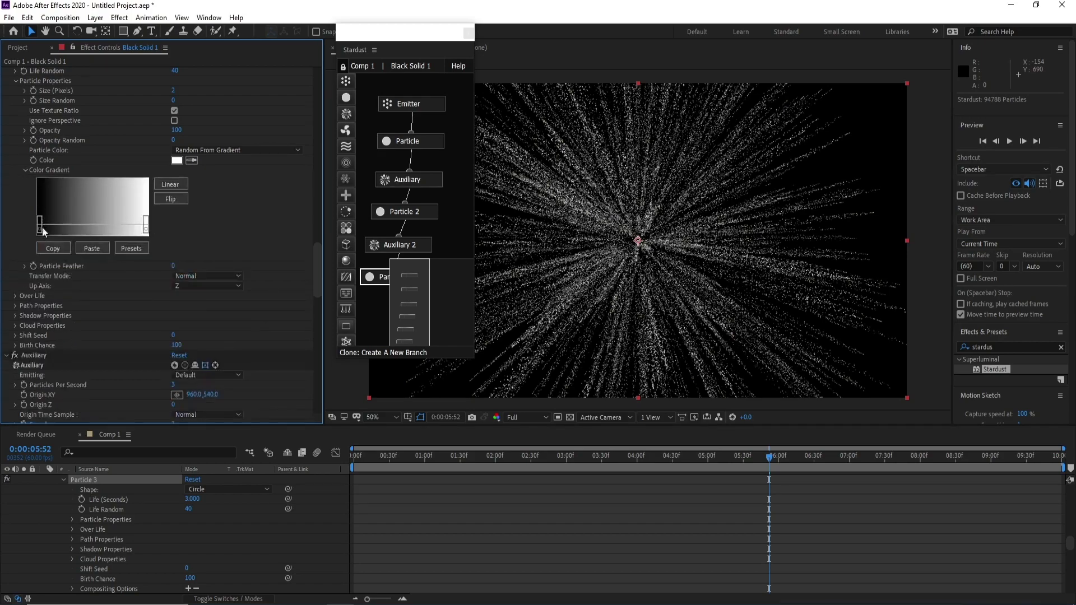
left_click(92, 249)
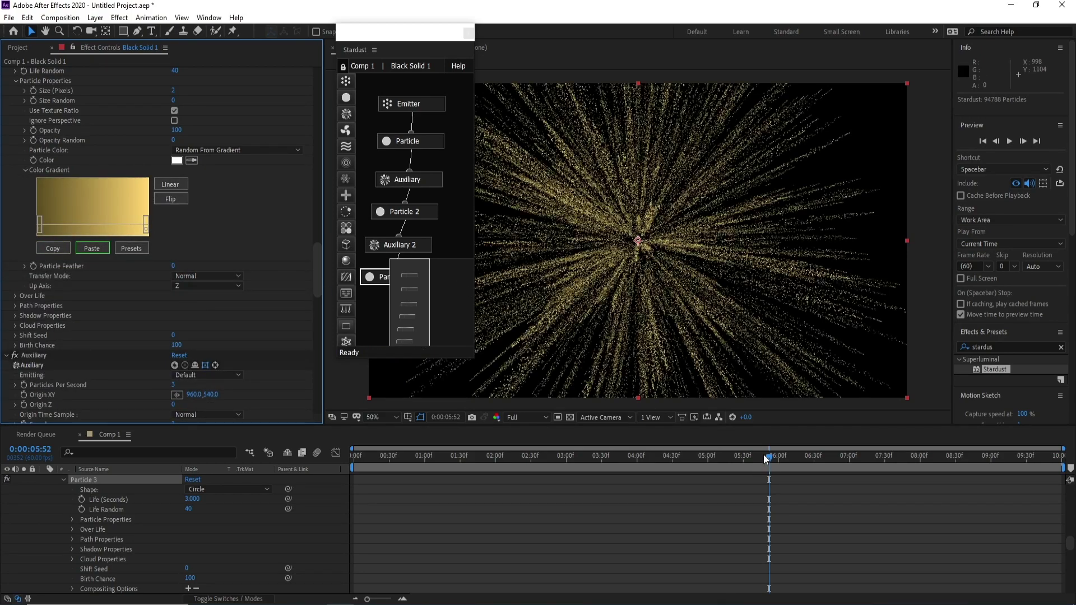
left_click_drag(763, 455, 743, 455)
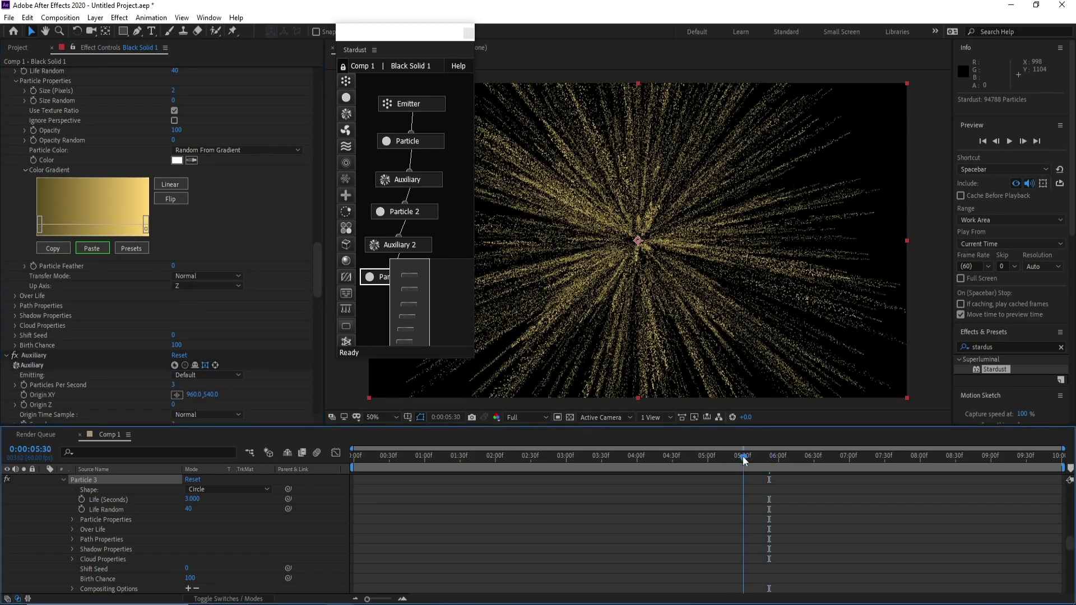
double_click(145, 230)
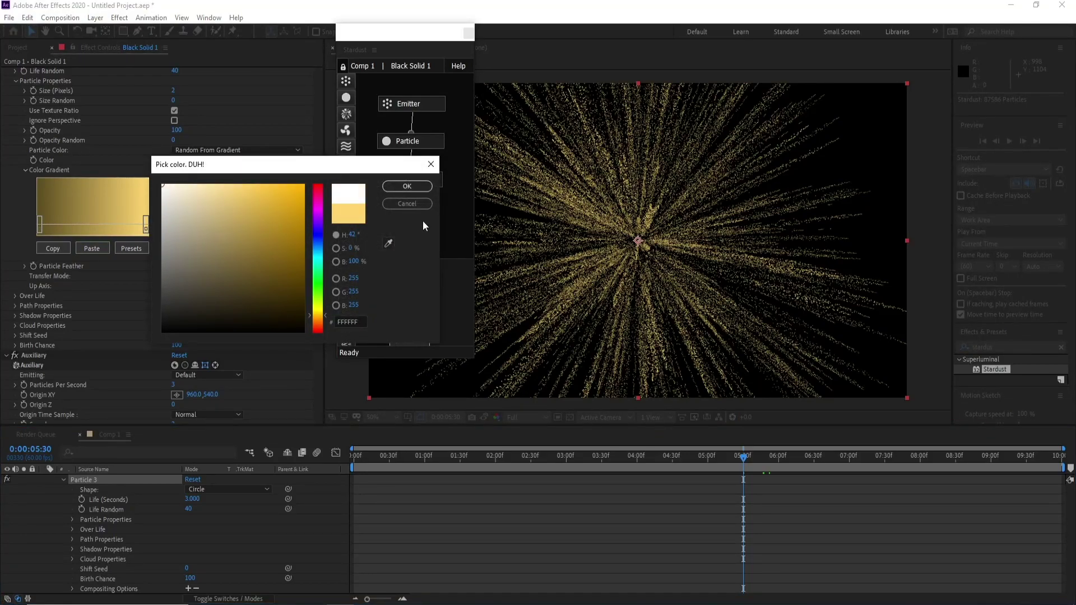
Step: Give Particle 3 a dark olive 5E4F21 to white gradient and set Transfer Mode to Add
left_click(415, 191)
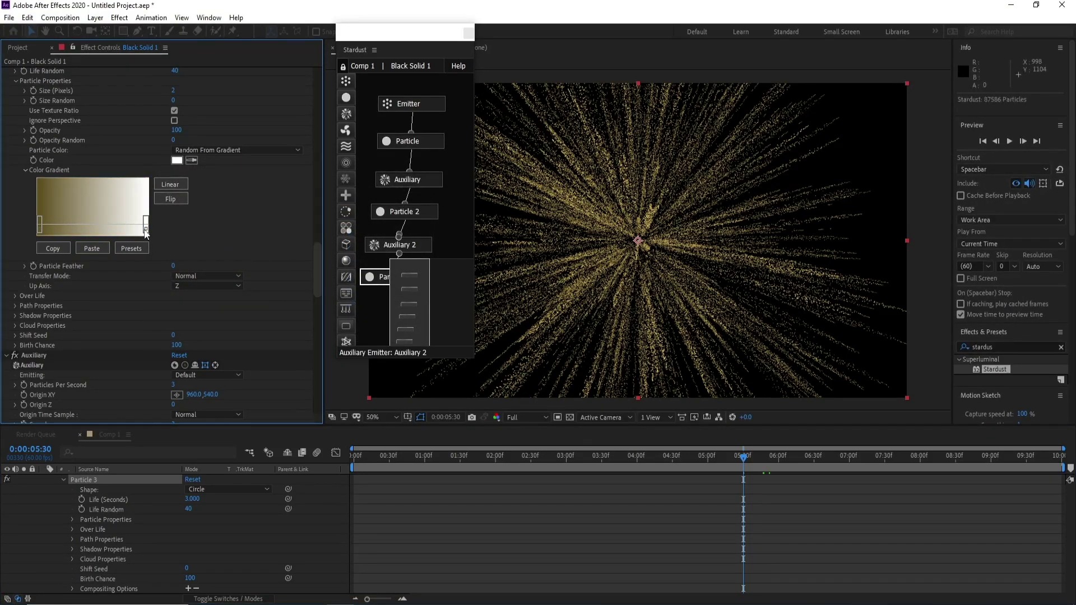
left_click_drag(140, 231, 155, 229)
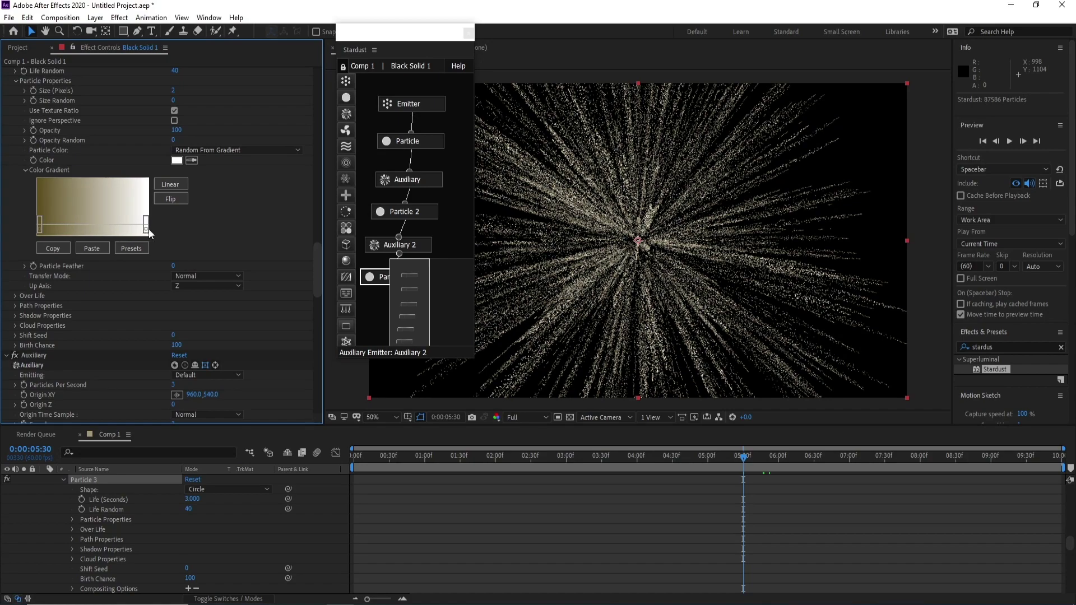
double_click(146, 224)
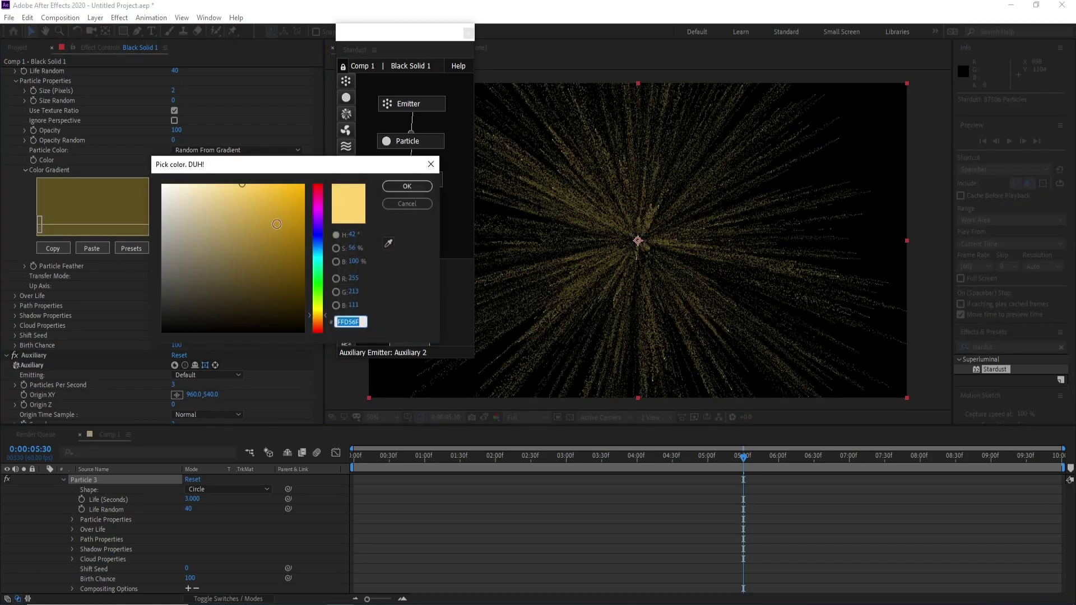
left_click(391, 204)
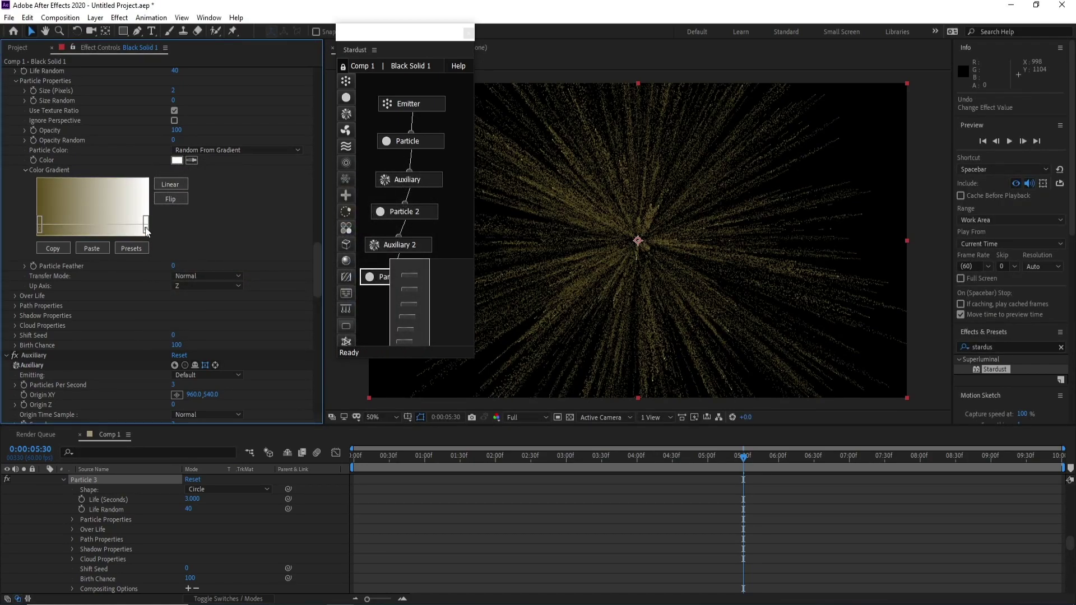
left_click_drag(44, 227, 78, 227)
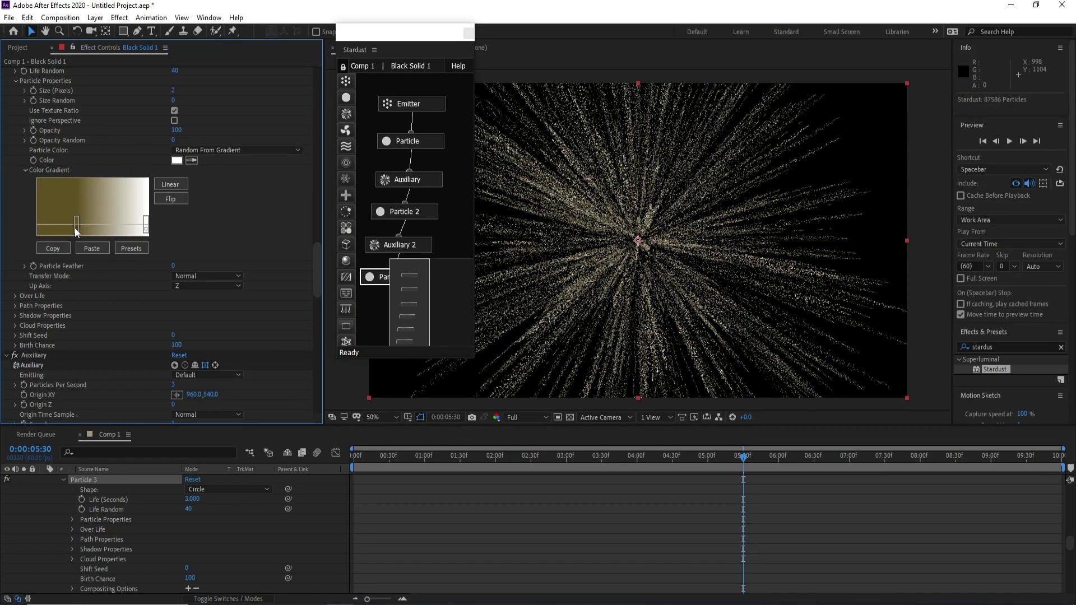
left_click_drag(79, 228, 84, 227)
double_click(84, 227)
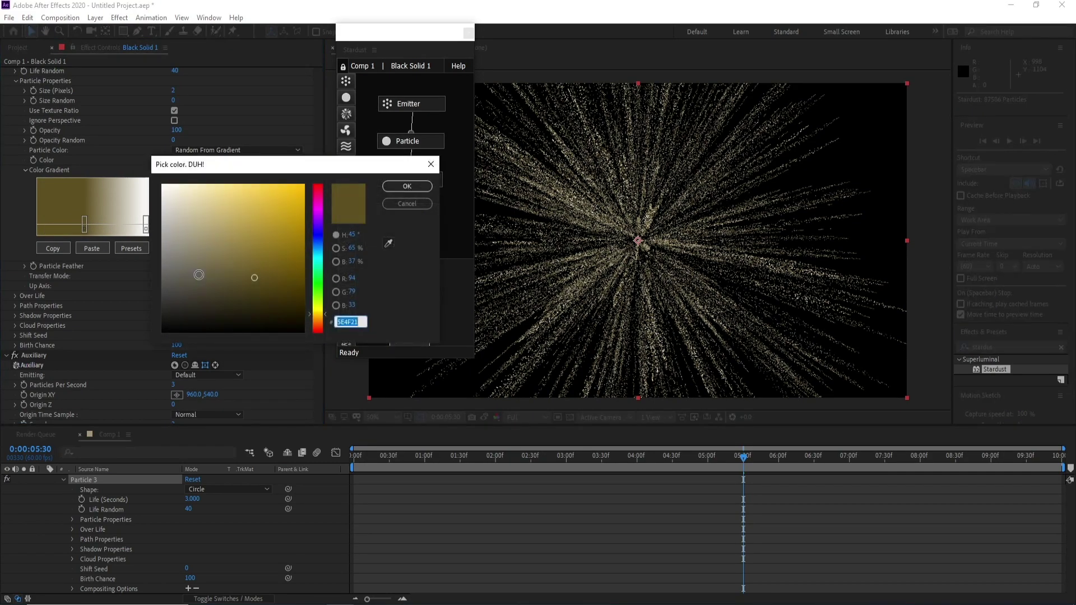
left_click(407, 186)
left_click(213, 275)
left_click(218, 299)
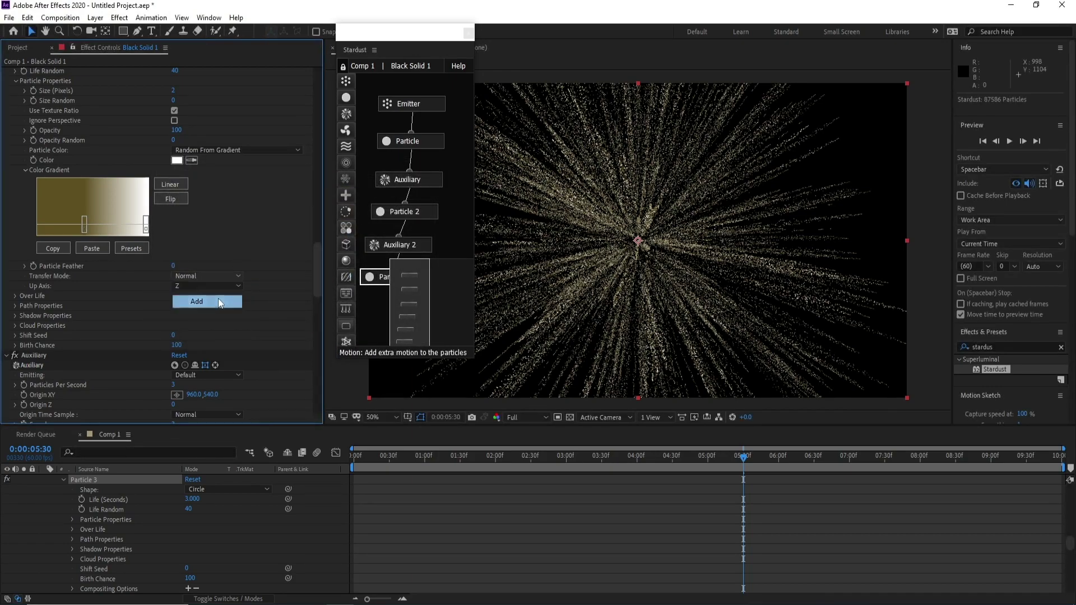
Step: Set the main Particle node's Transfer Mode to Add
left_click(408, 141)
left_click(229, 327)
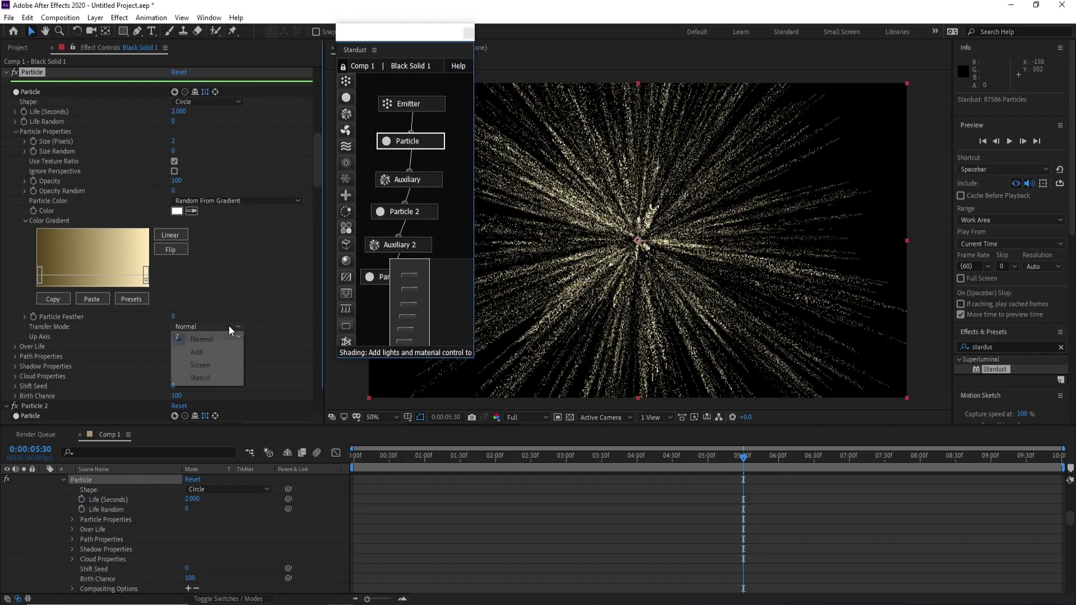
left_click(234, 351)
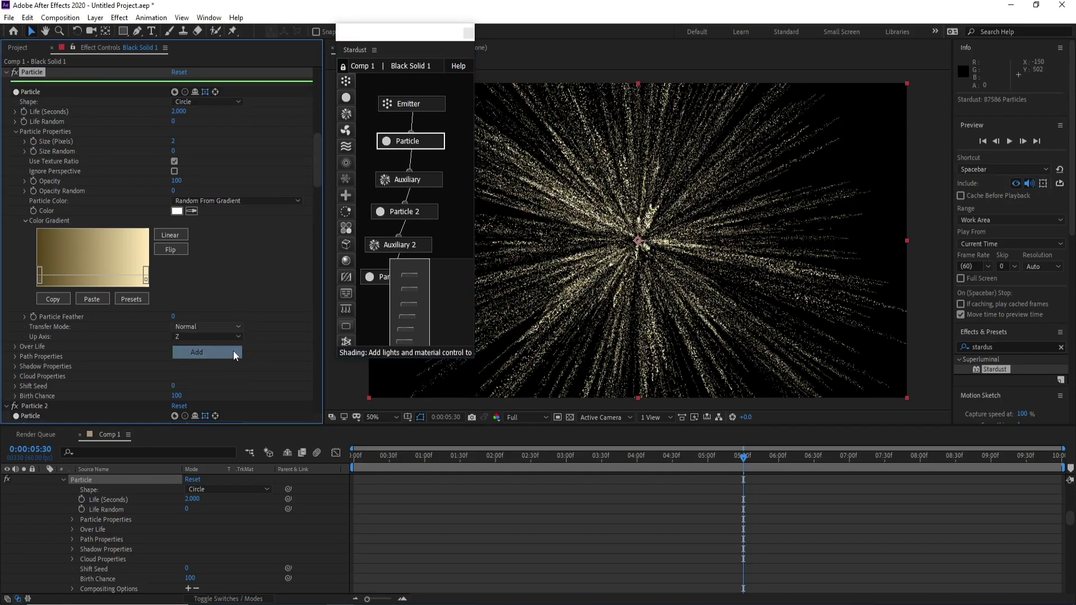
Step: Set Particle 2's Transfer Mode to Add and scrub back to preview the burst
left_click(403, 213)
left_click(380, 275)
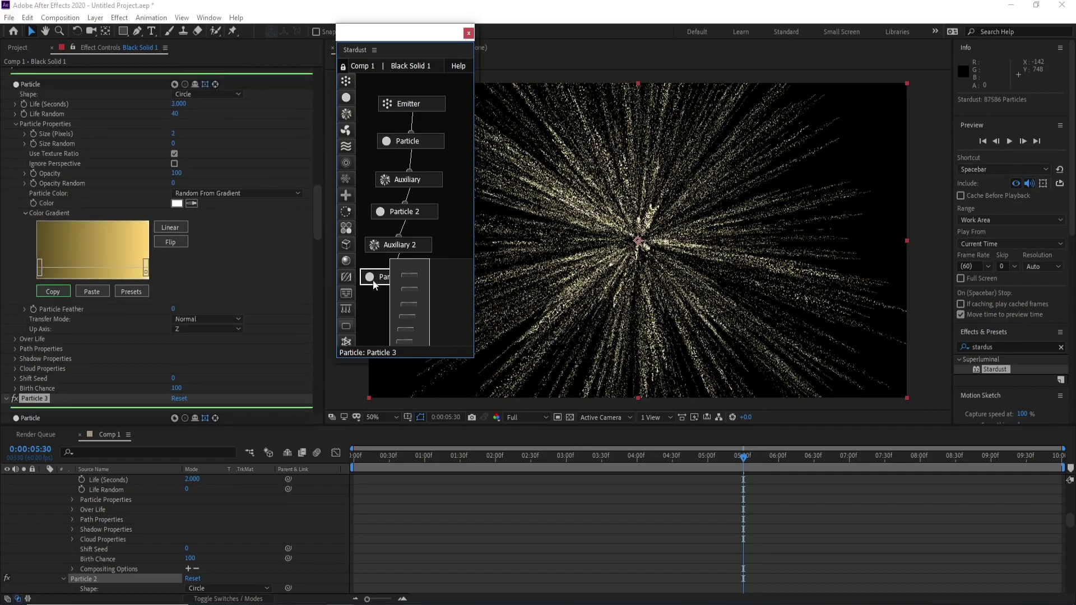
left_click(215, 309)
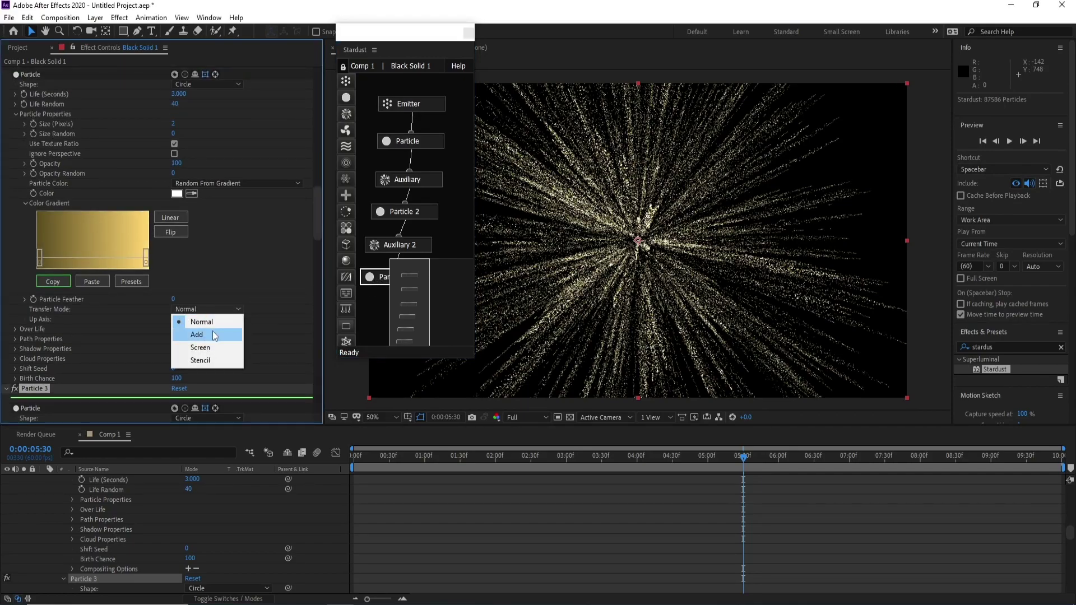
left_click(196, 334)
left_click(735, 459)
mouse_move(729, 463)
left_mouse_down()
mouse_move(648, 456)
mouse_move(746, 463)
left_mouse_up()
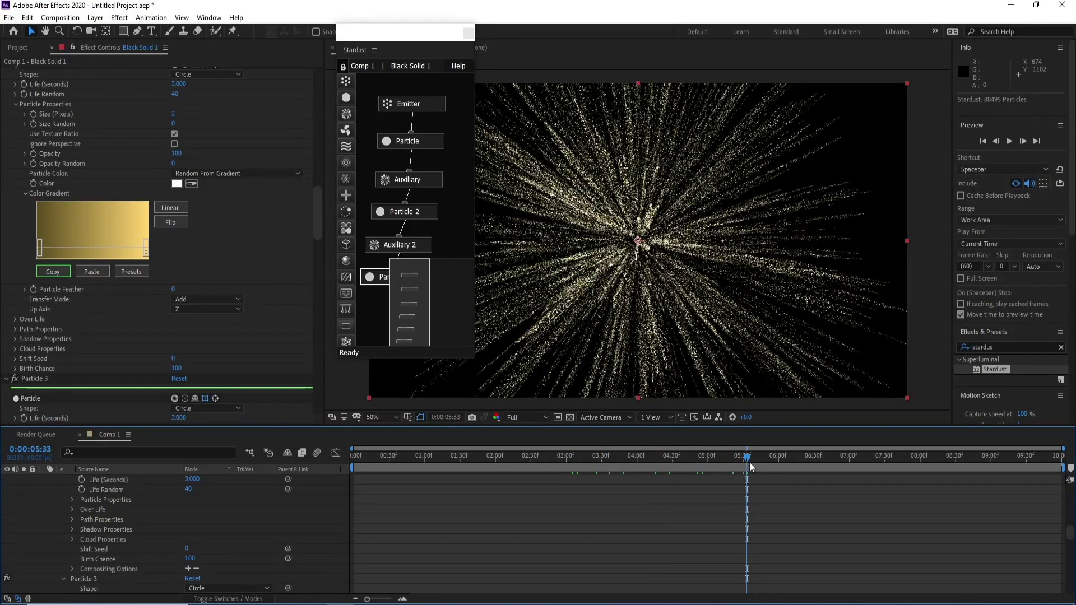
Step: Duplicate the Particle node as Particle 4, link it from Auxiliary 2, and place it beside Particle 3
left_click(412, 280)
mouse_move(413, 283)
left_mouse_down()
mouse_move(411, 332)
mouse_move(410, 295)
left_mouse_up()
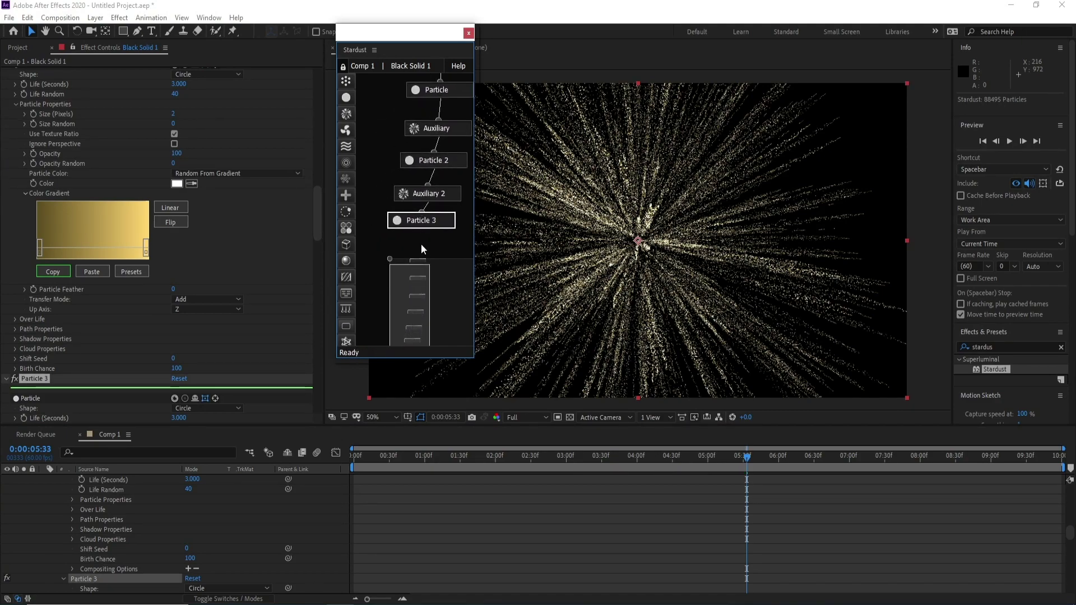
key("ctrl+z")
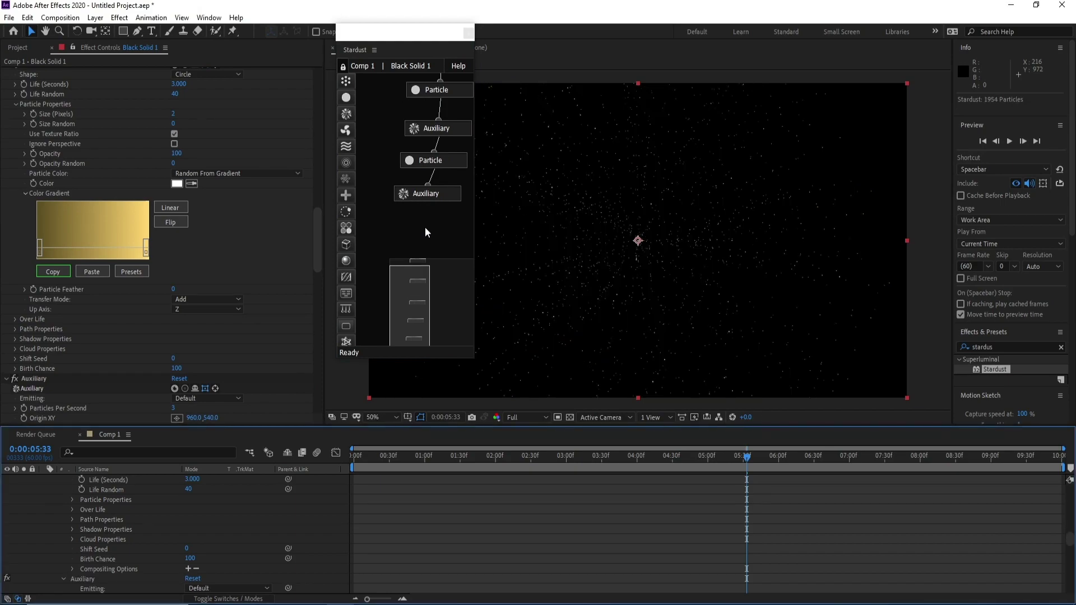
key("ctrl+shift+z")
key("ctrl+shift+z")
key("ctrl+shift+z")
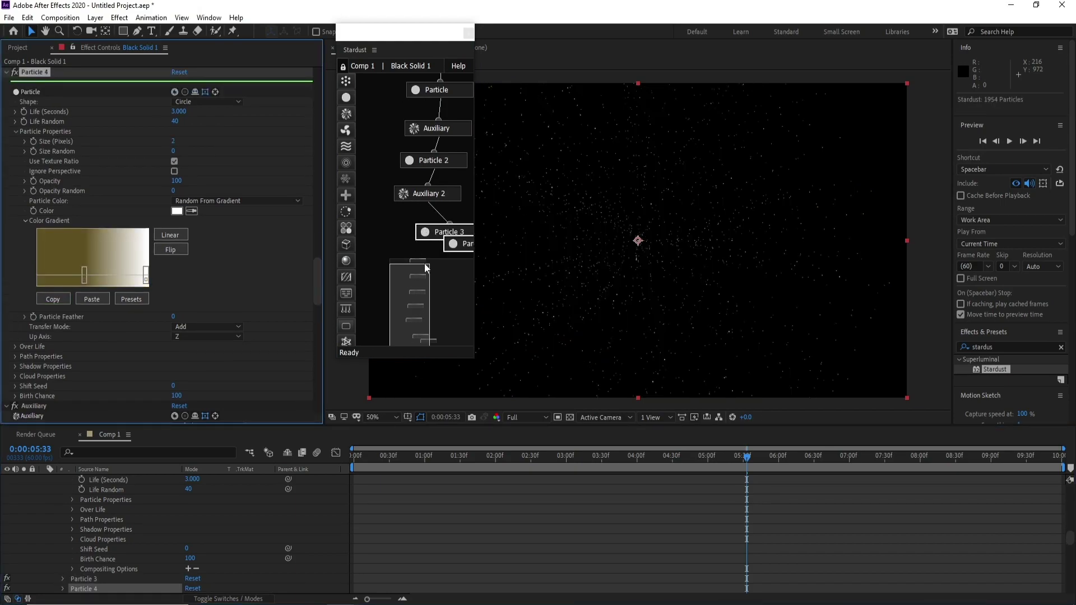
left_click(452, 238)
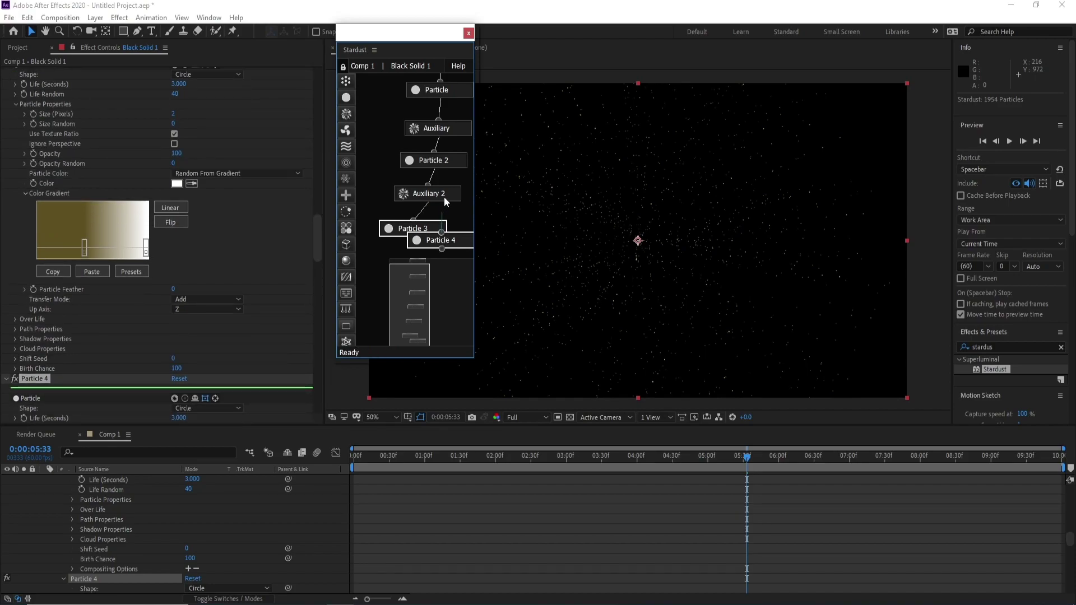
left_click_drag(443, 234, 444, 197)
left_click(384, 231)
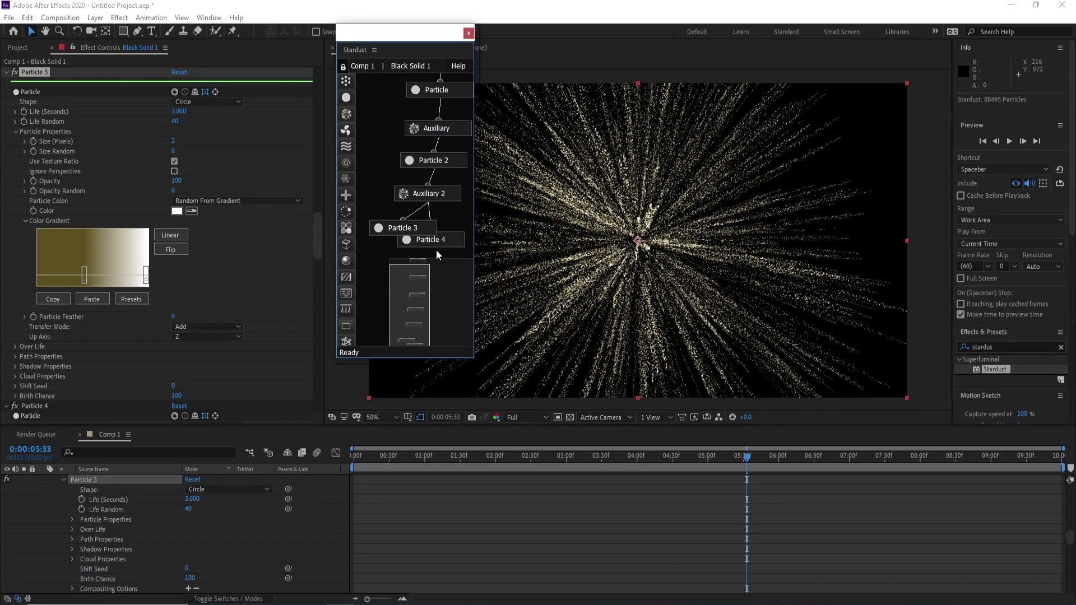
left_click_drag(446, 243, 458, 242)
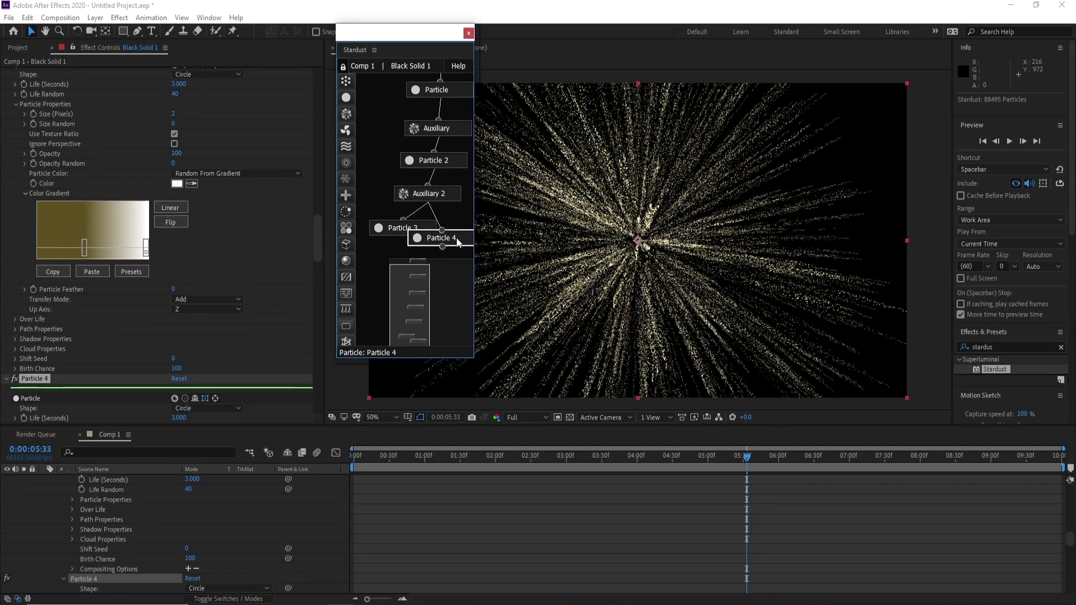
Step: Lower Particle 4's Birth Chance to 70 to thin its particles
scroll(315, 247, "down", 5)
left_click_drag(321, 270, 320, 342)
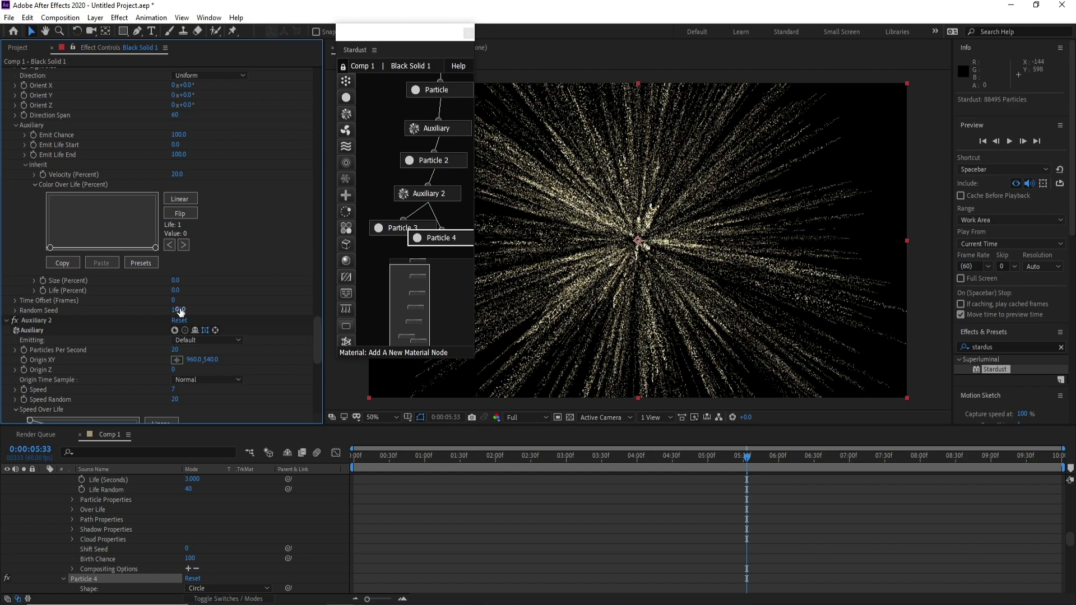
left_click_drag(318, 332, 316, 277)
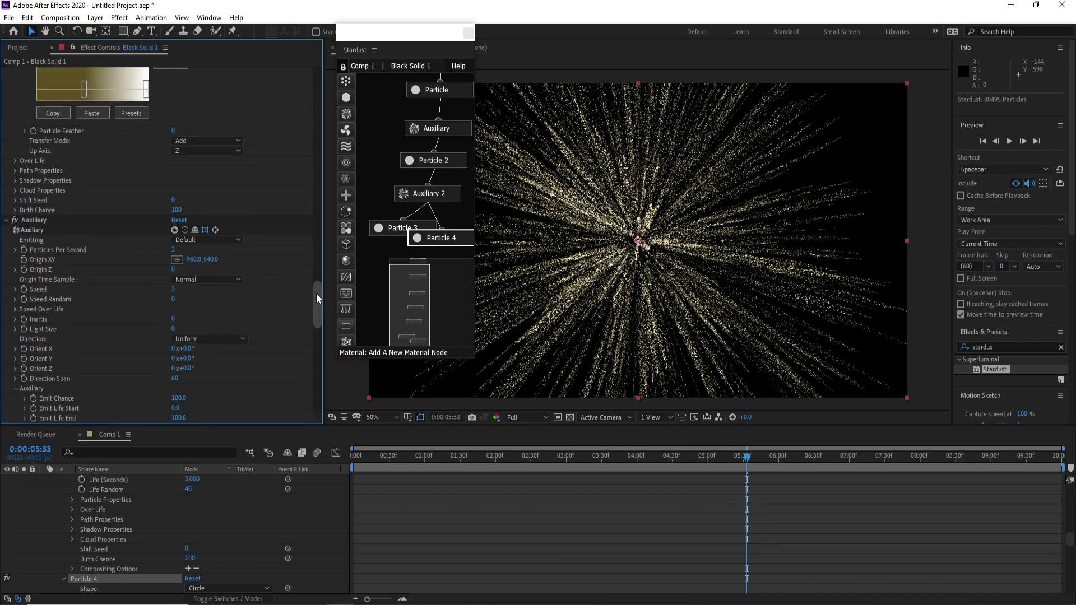
left_click(431, 241)
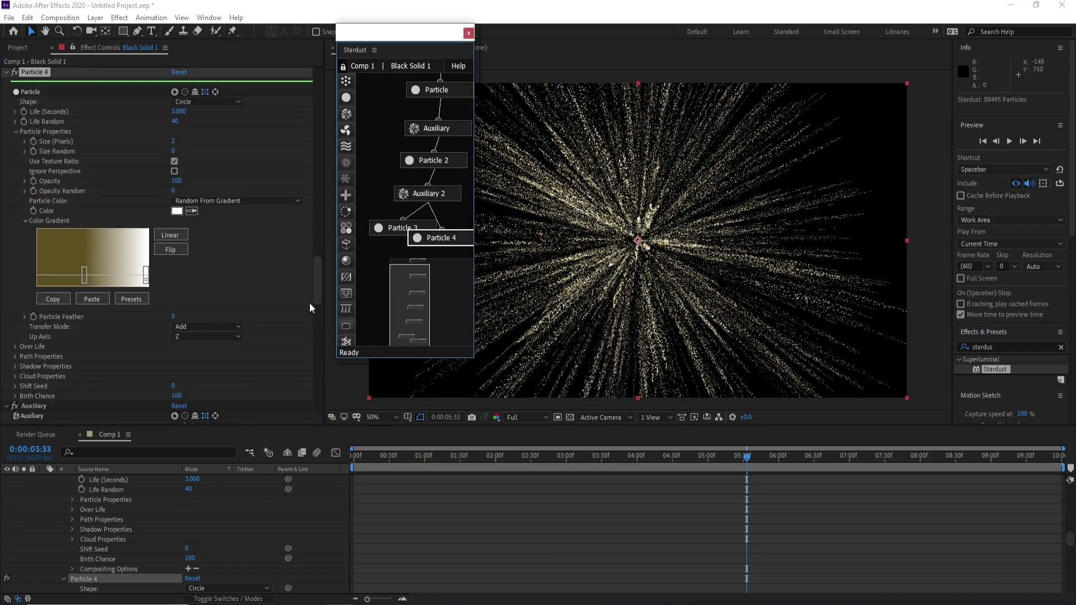
left_click_drag(314, 281, 314, 285)
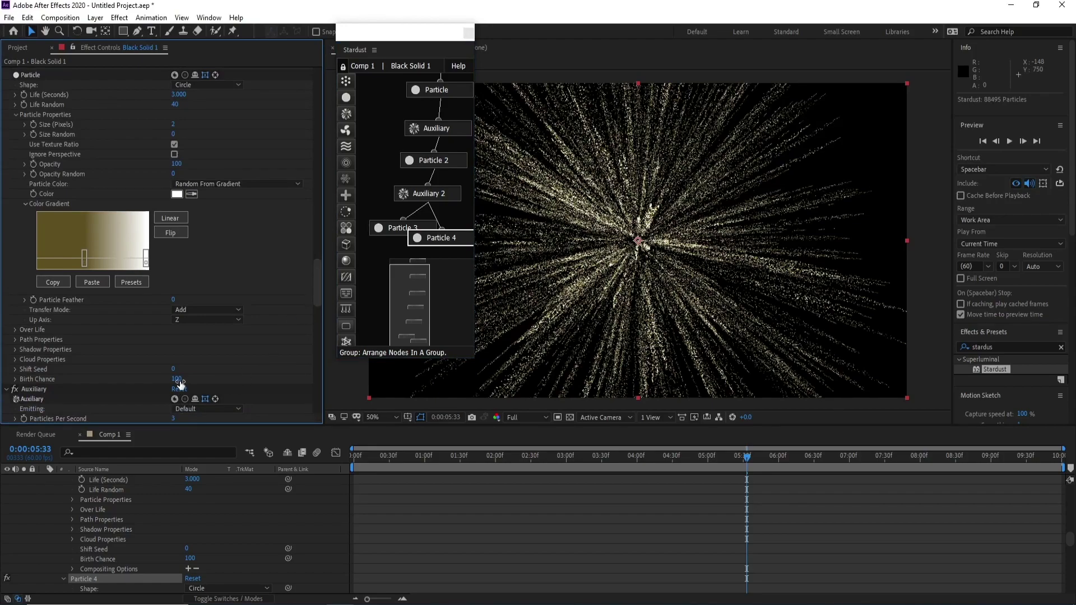
left_click_drag(169, 380, 167, 380)
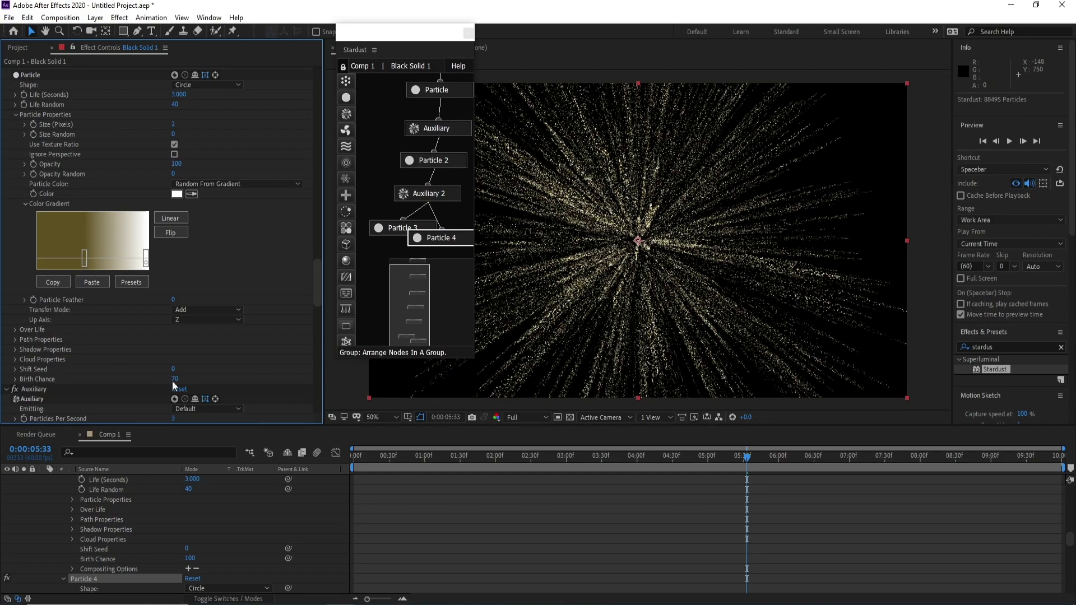
left_click_drag(318, 279, 314, 402)
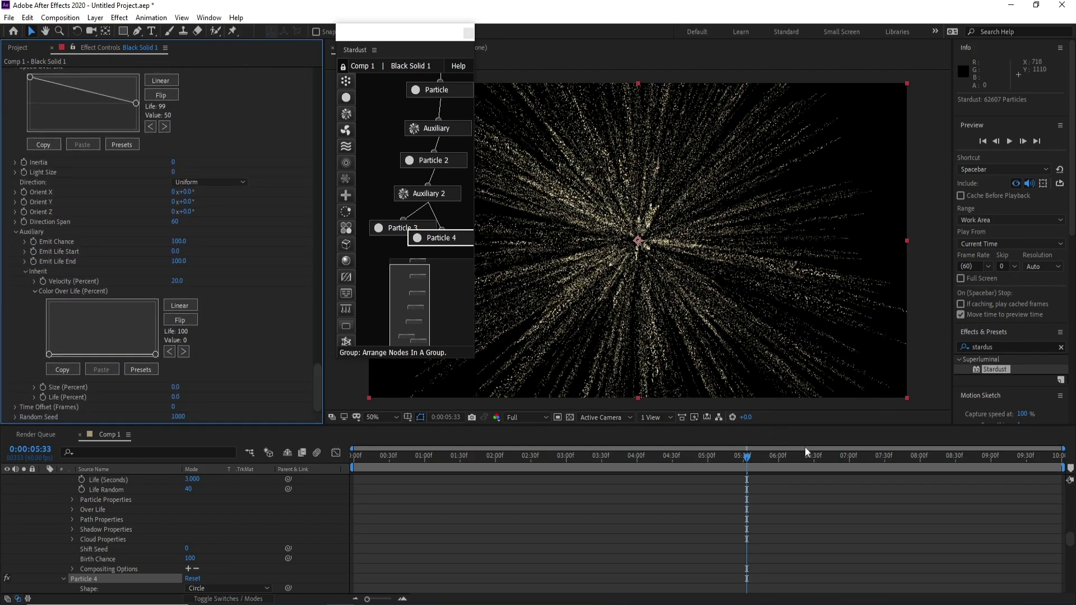
Step: Preview the burst around five seconds, then return the time to 4:22
left_click_drag(754, 459, 737, 459)
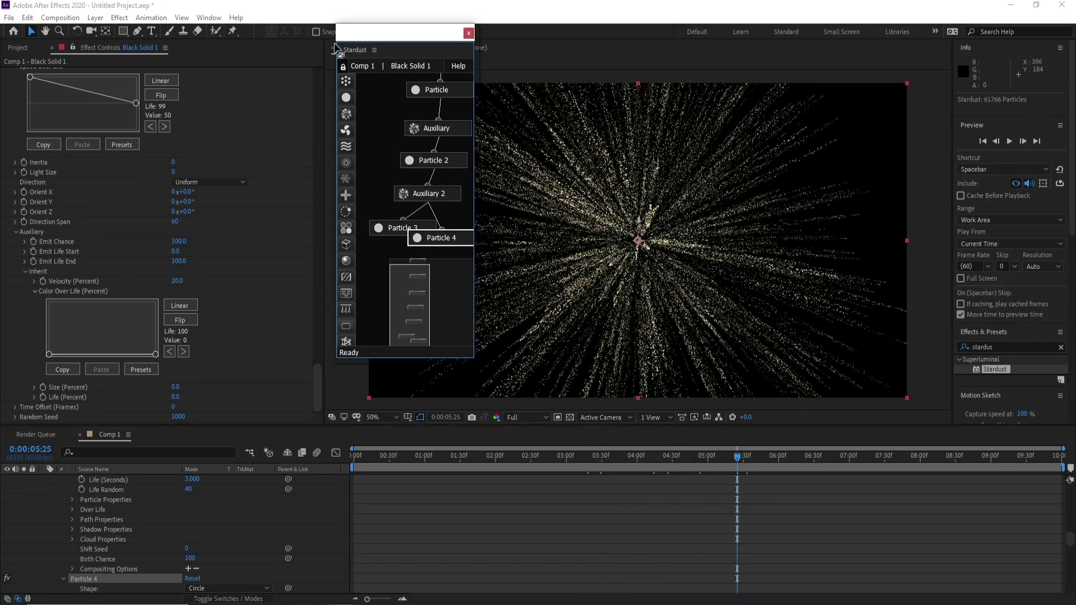
left_click_drag(369, 37, 174, 49)
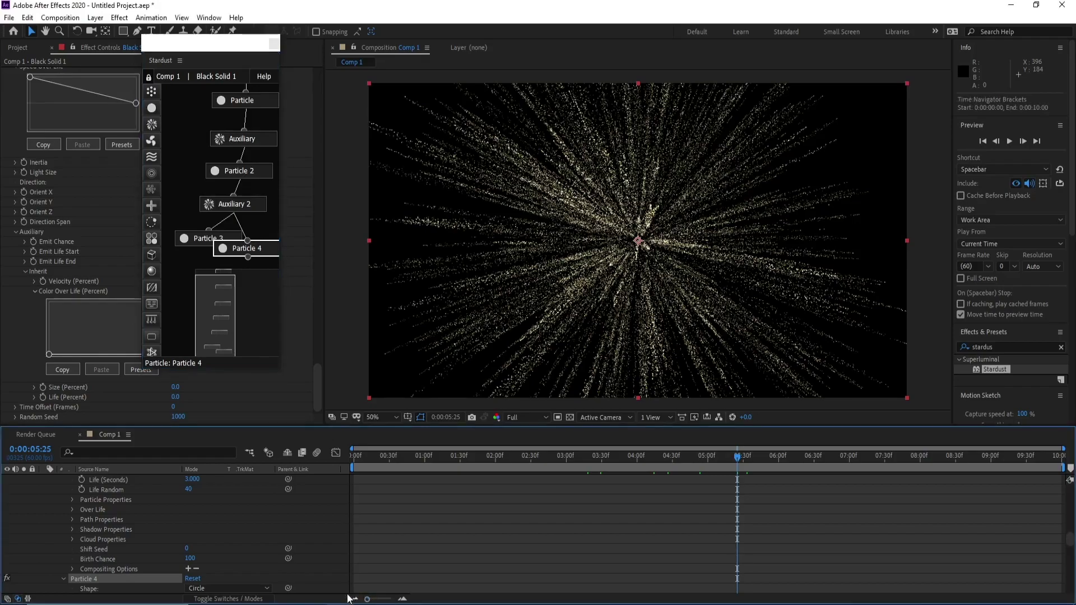
left_click_drag(728, 459, 663, 464)
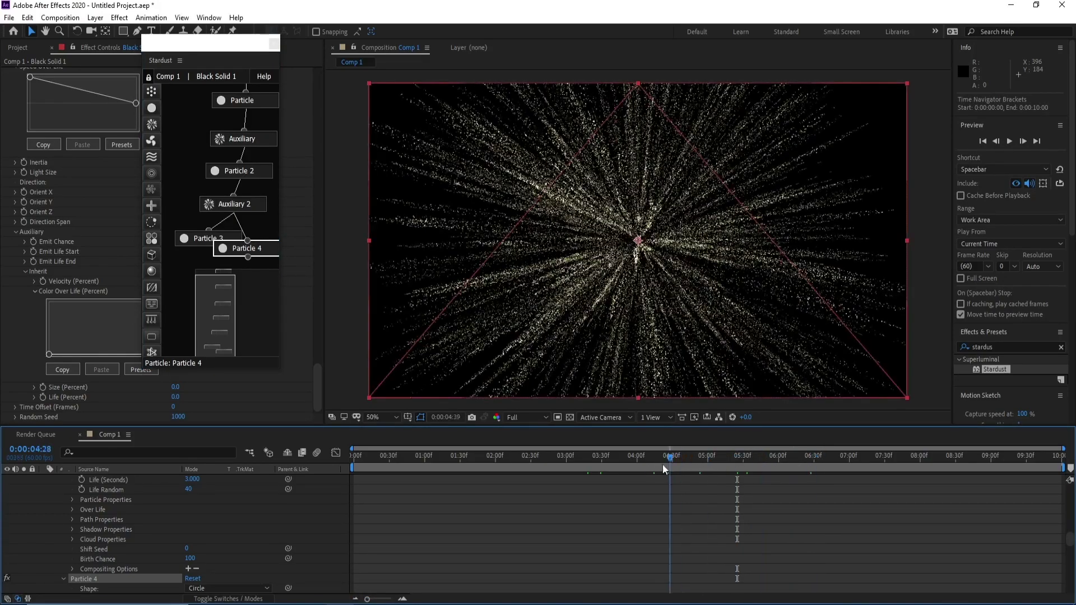
Step: Pre-compose Black Solid 1 into 'Black Solid 1 Comp 1', moving all attributes inside
scroll(163, 536, "up", 5)
scroll(164, 535, "up", 5)
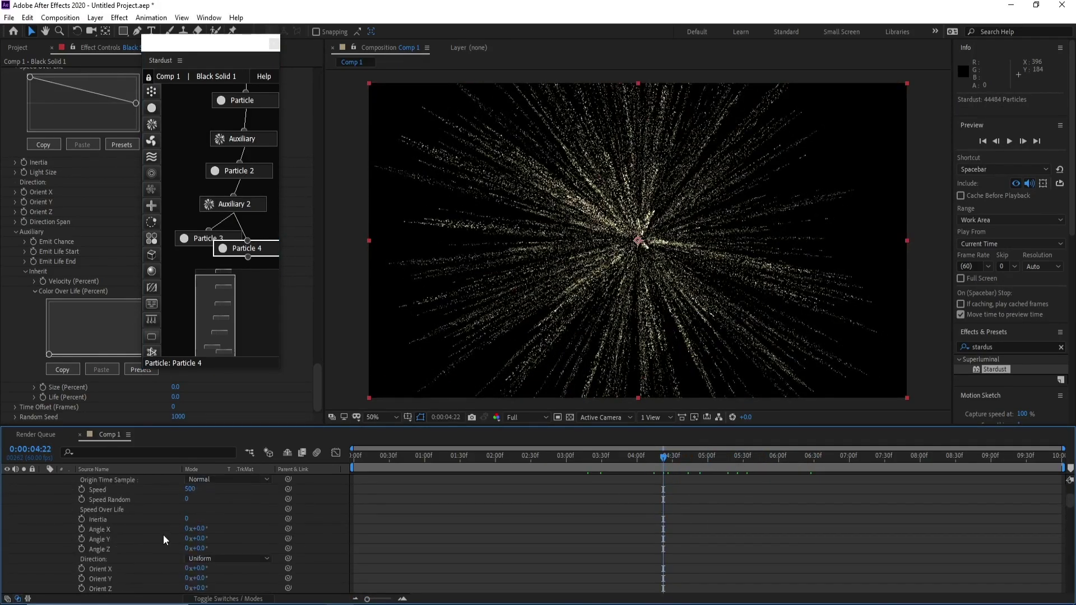
scroll(163, 535, "up", 5)
left_click(42, 479)
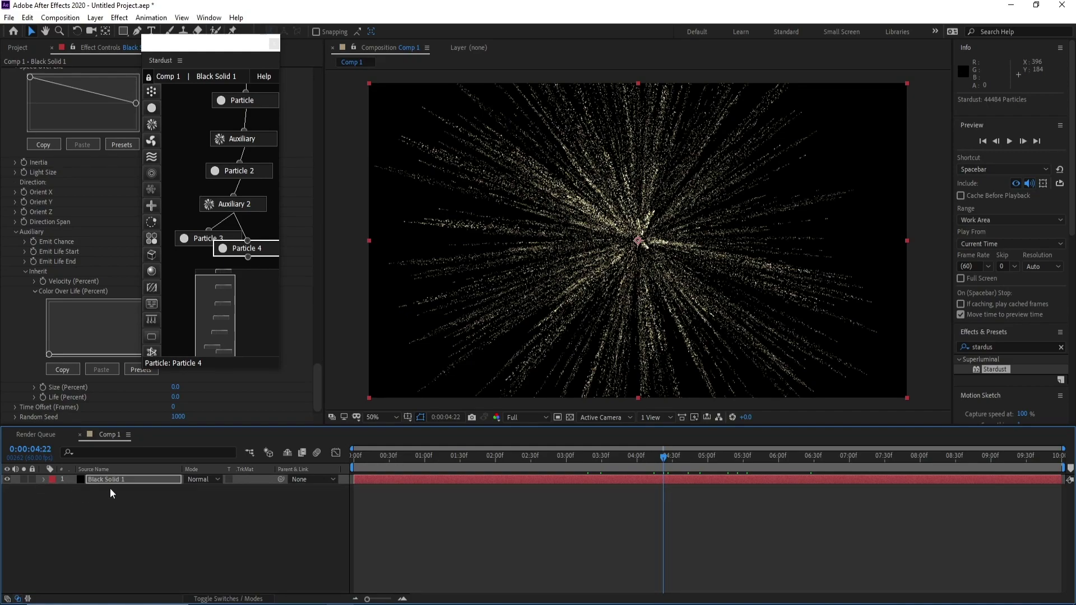
right_click(124, 480)
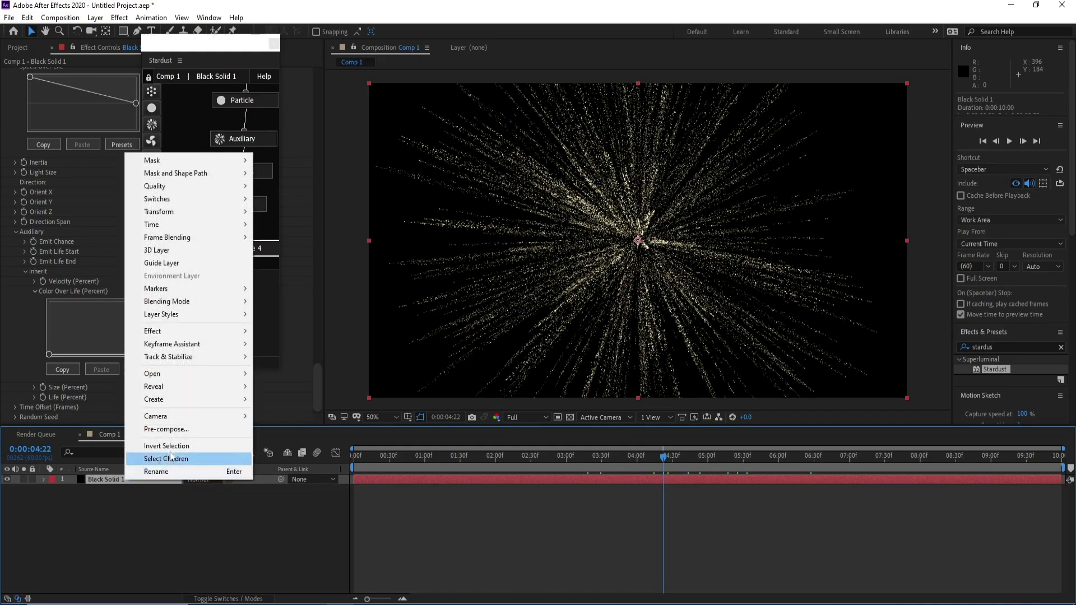
left_click(168, 429)
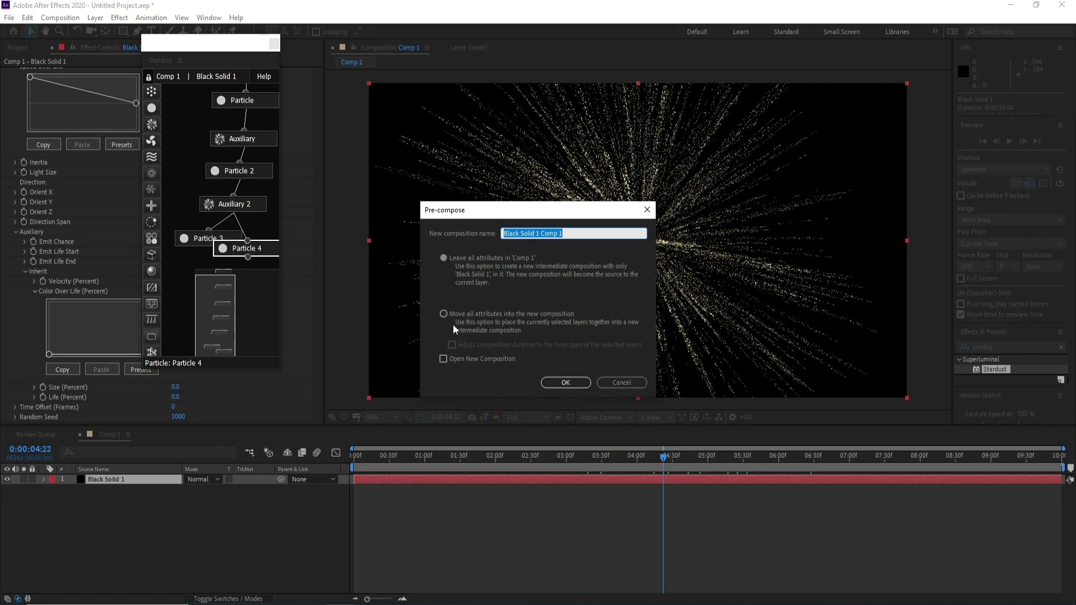
left_click(453, 325)
left_click(566, 383)
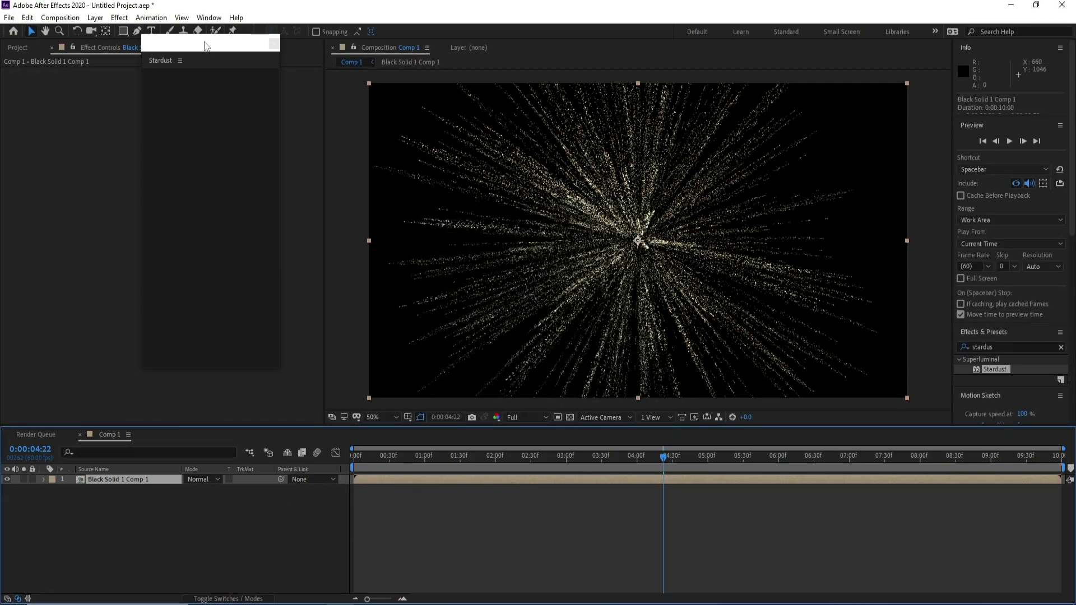
left_click_drag(205, 42, 219, 71)
Step: Add a Glow effect with Threshold 80% and Radius 60 to the precomposed layer
left_click(120, 18)
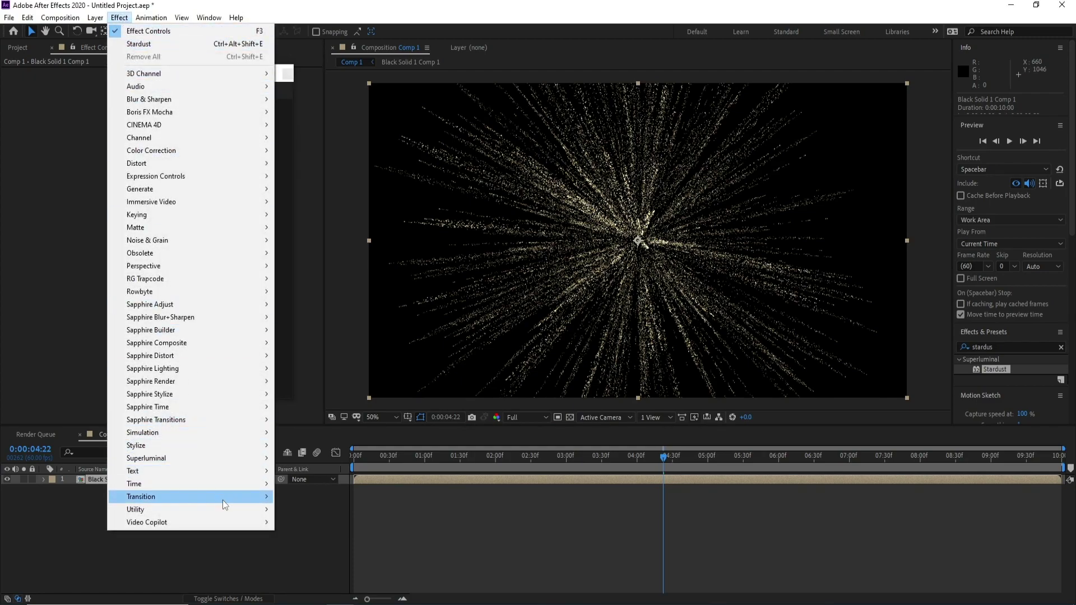
mouse_move(227, 445)
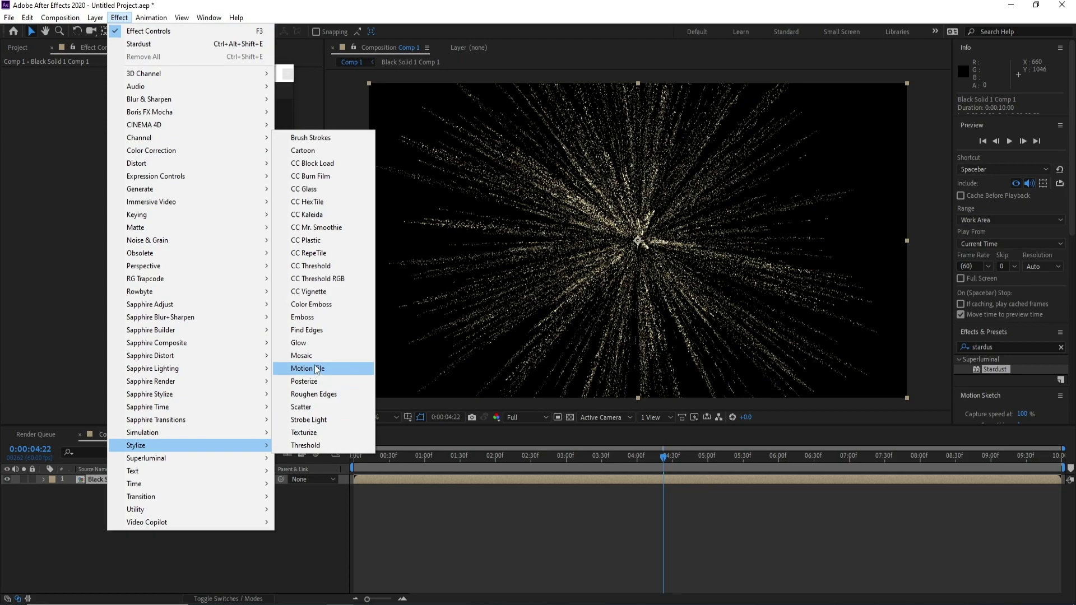
left_click(303, 343)
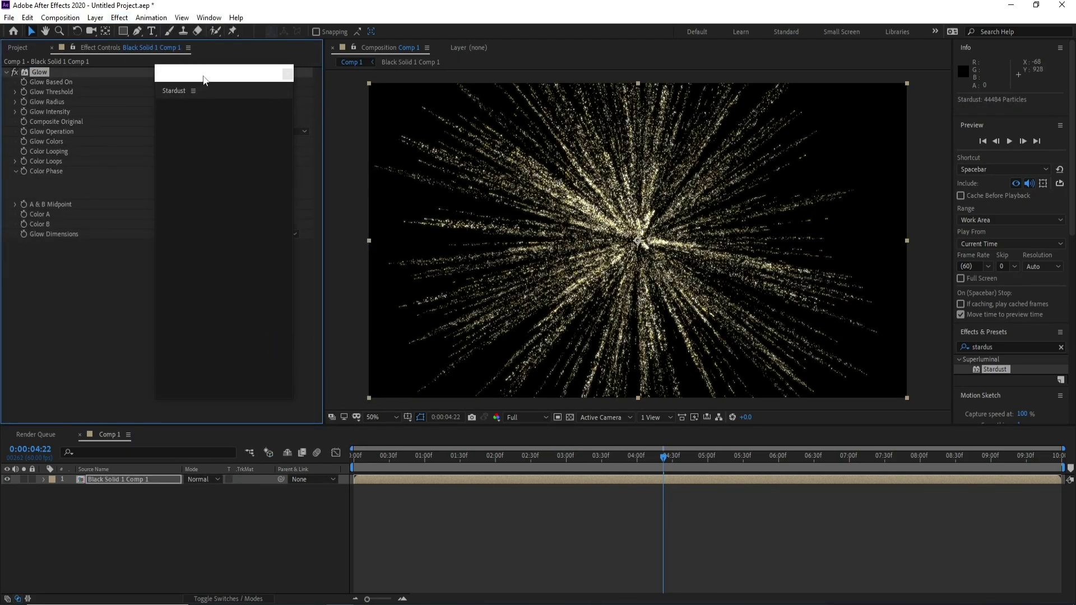
left_click_drag(204, 80, 270, 216)
left_click(177, 91)
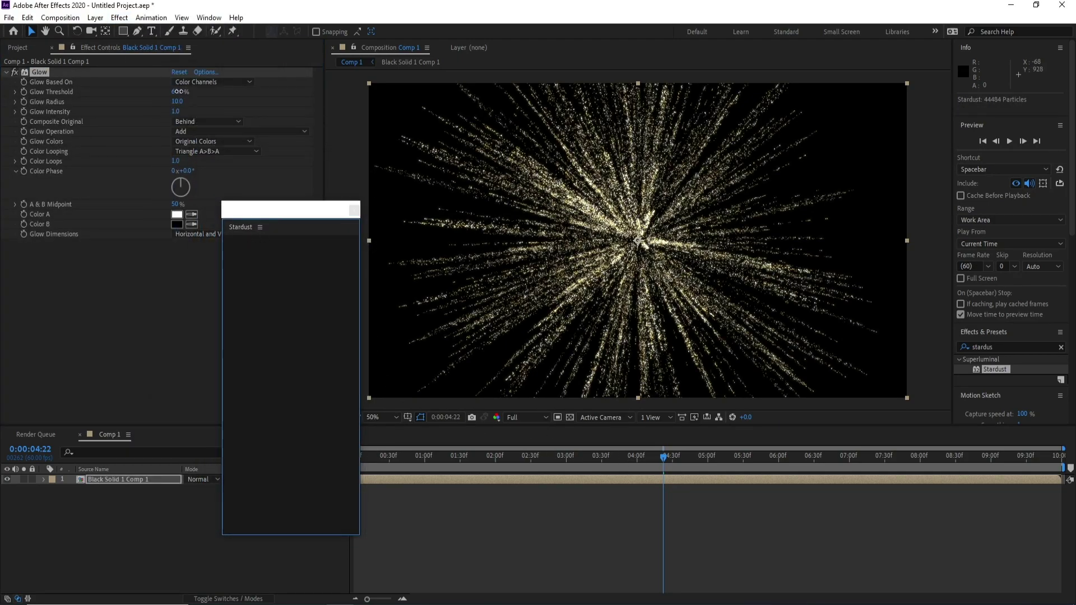
type("80")
key("Return")
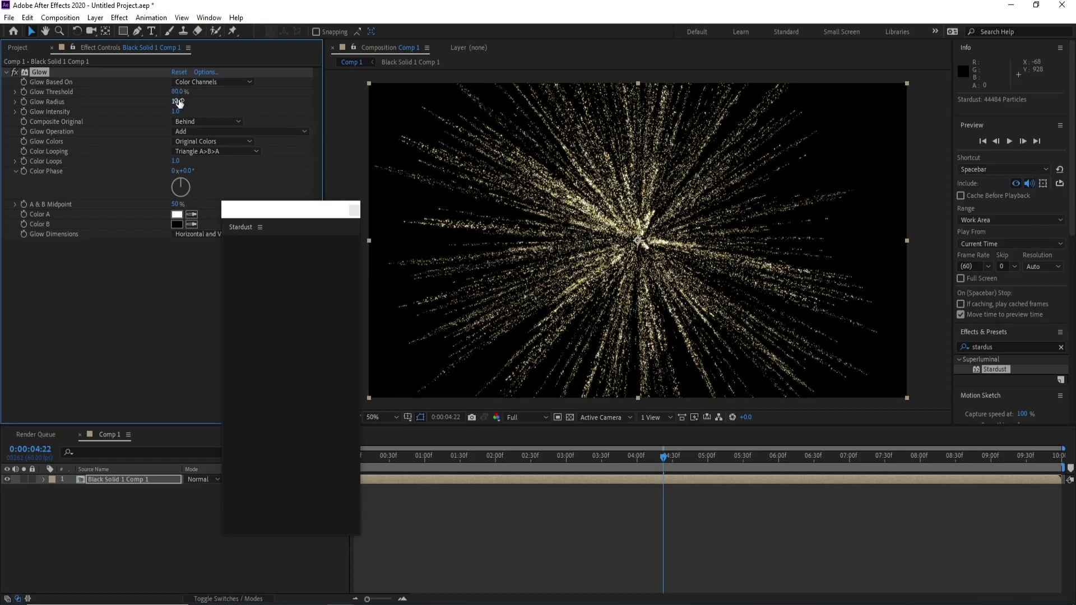
mouse_move(177, 101)
left_mouse_down()
mouse_move(197, 106)
mouse_move(186, 102)
left_mouse_up()
left_click(178, 102)
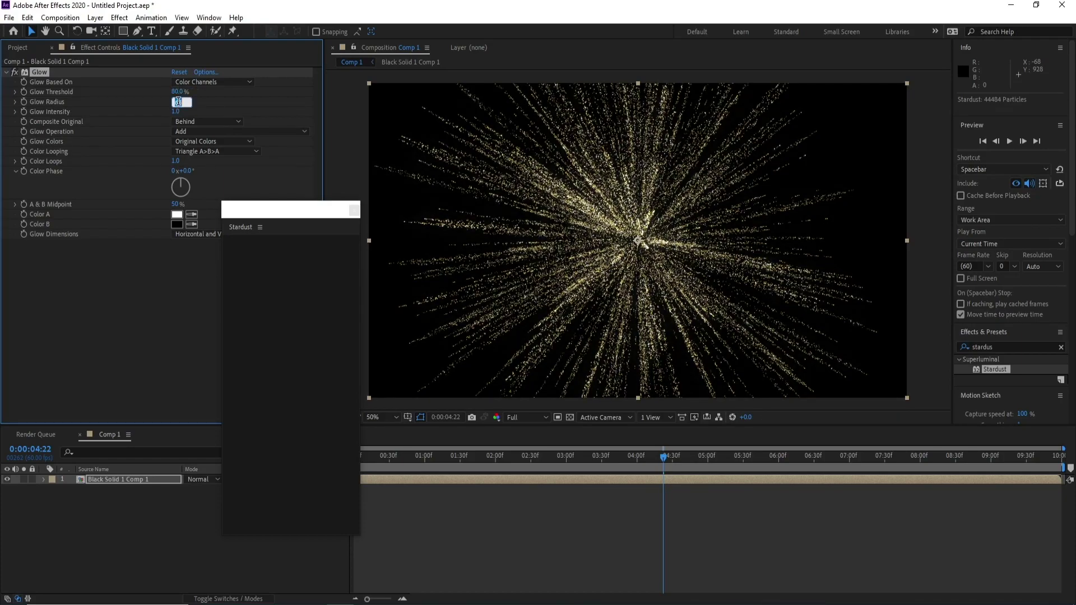
type("60")
key("Return")
mouse_move(664, 457)
left_mouse_down()
mouse_move(516, 460)
mouse_move(708, 458)
left_mouse_up()
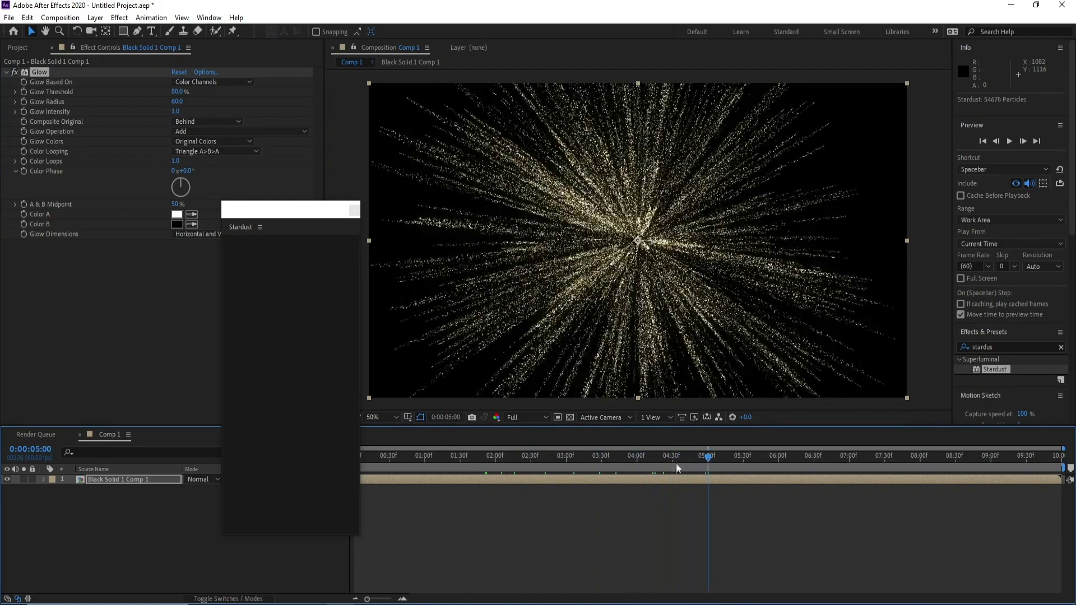
left_click(6, 72)
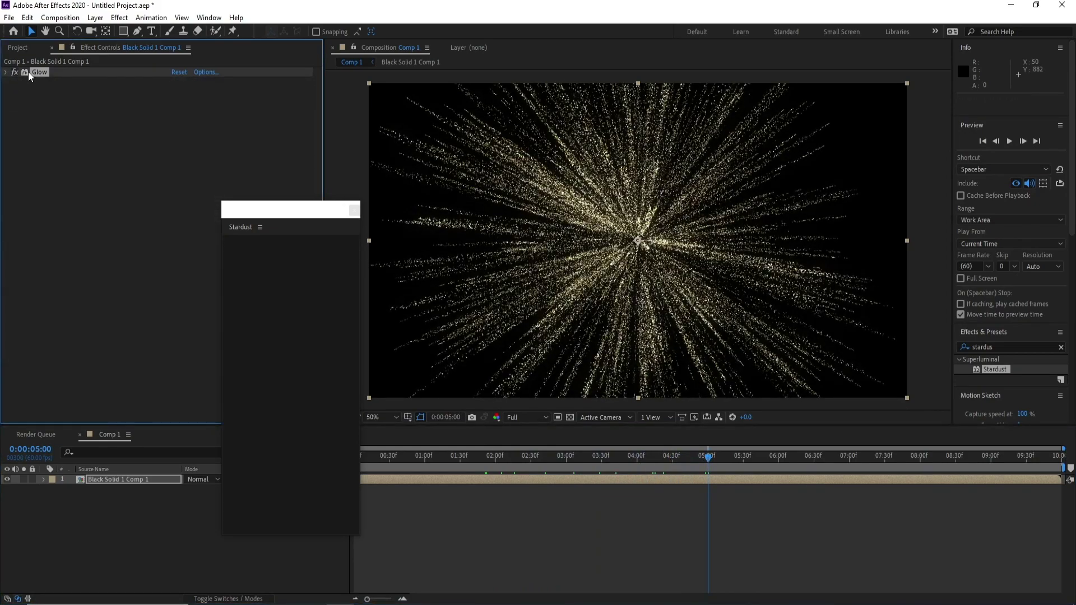
Step: Duplicate the Glow as Glow 2 and raise its Glow Intensity to 1.5
key("ctrl+d")
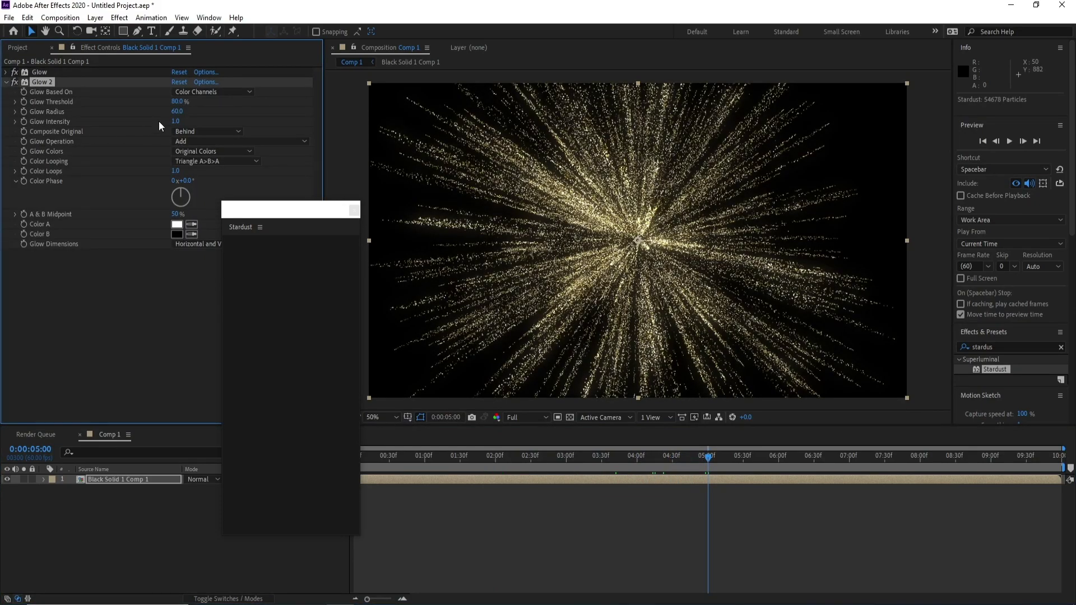
left_click_drag(176, 121, 203, 124)
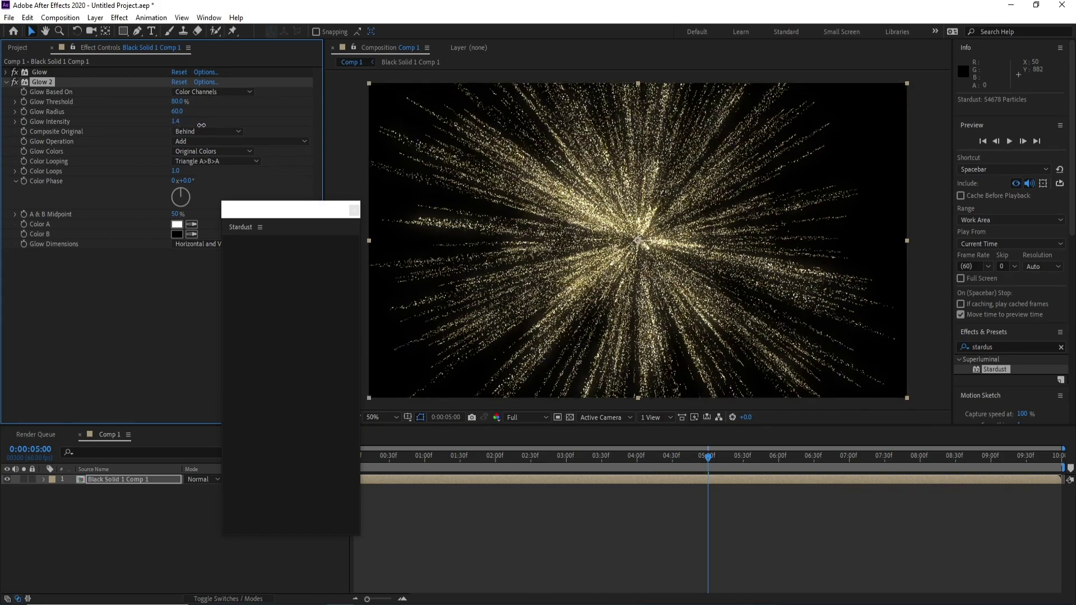
left_click(6, 82)
left_click(86, 224)
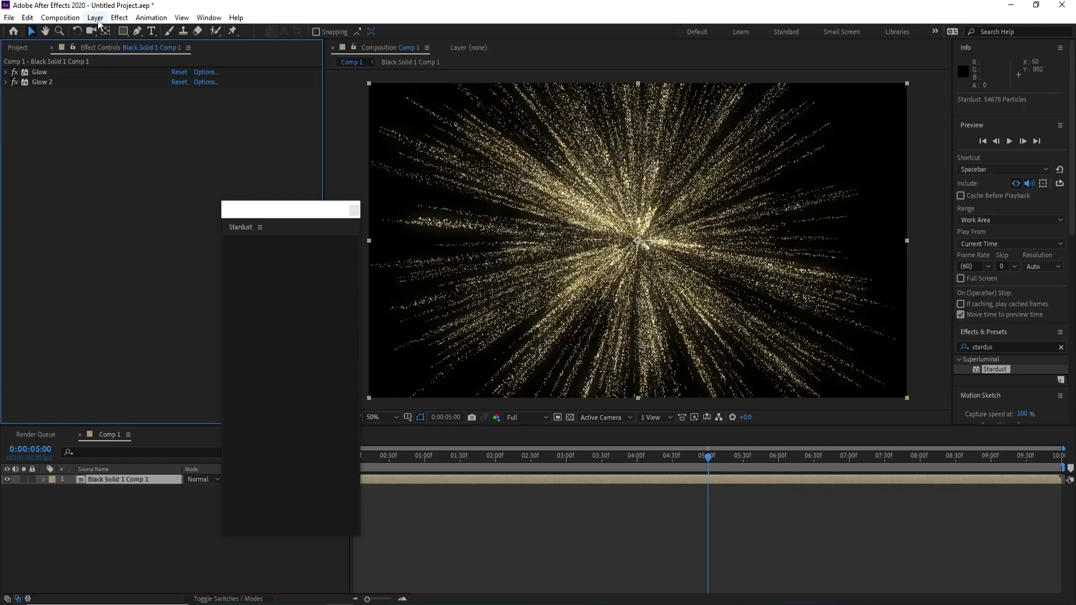
Step: Add a Curves effect and bend the RGB curve into an S-shape
left_click(118, 18)
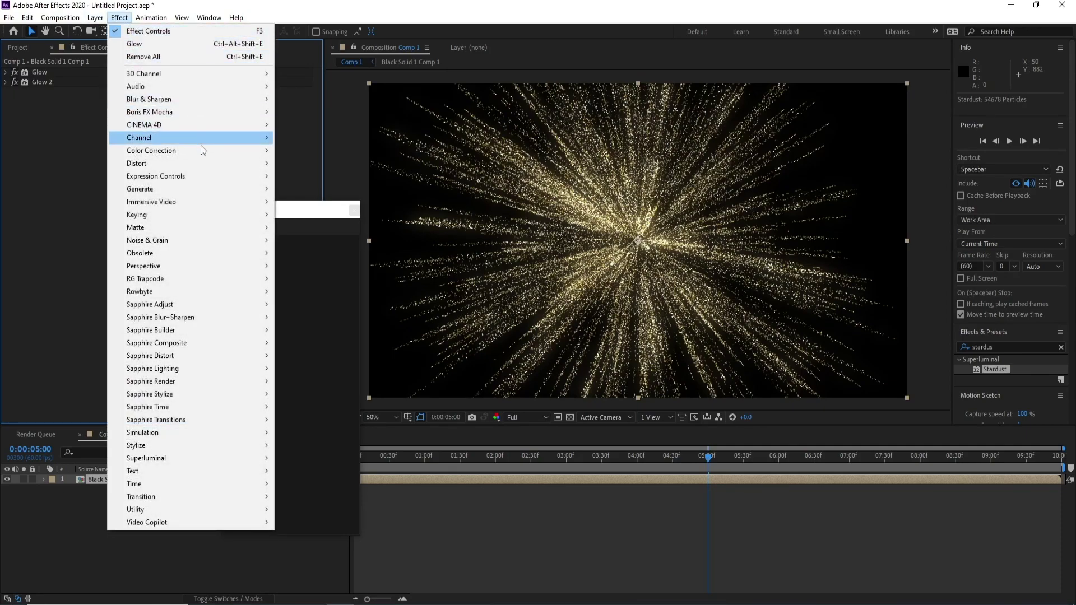
mouse_move(212, 157)
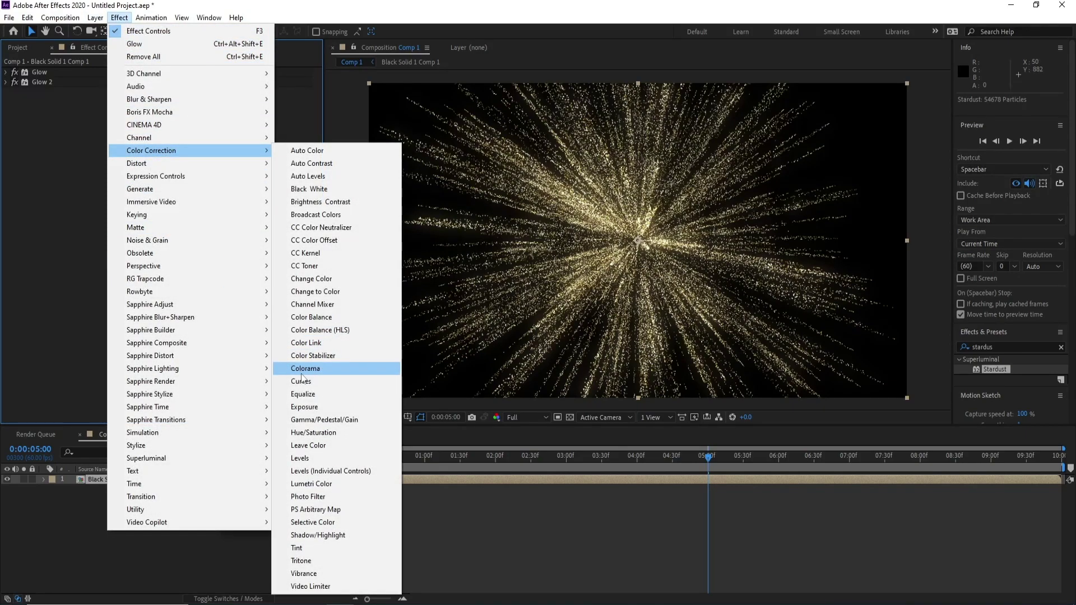
left_click(337, 383)
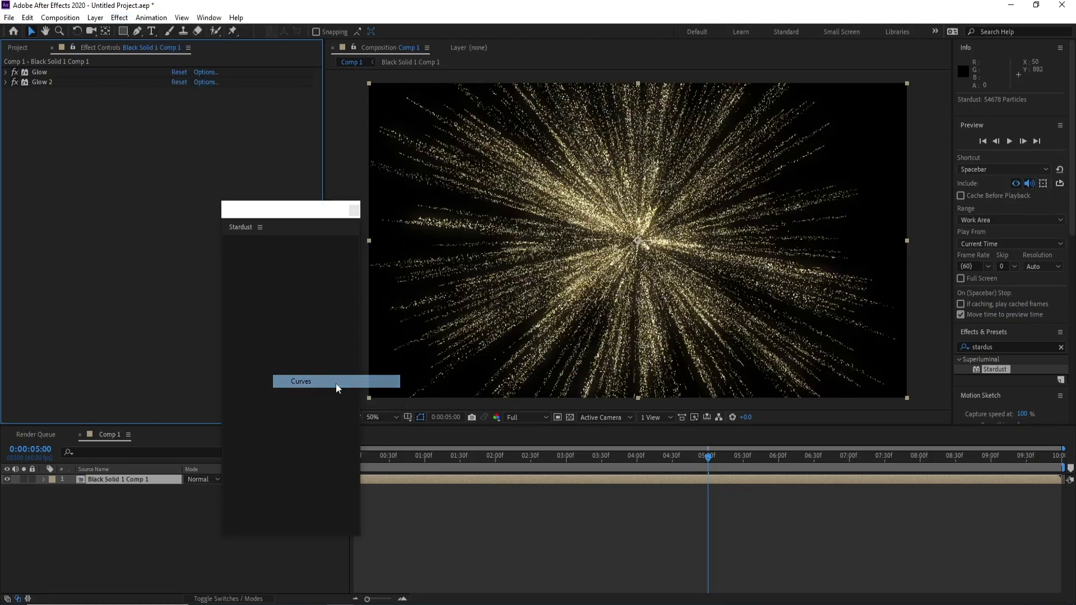
left_click_drag(119, 185, 112, 177)
left_click_drag(63, 239, 65, 251)
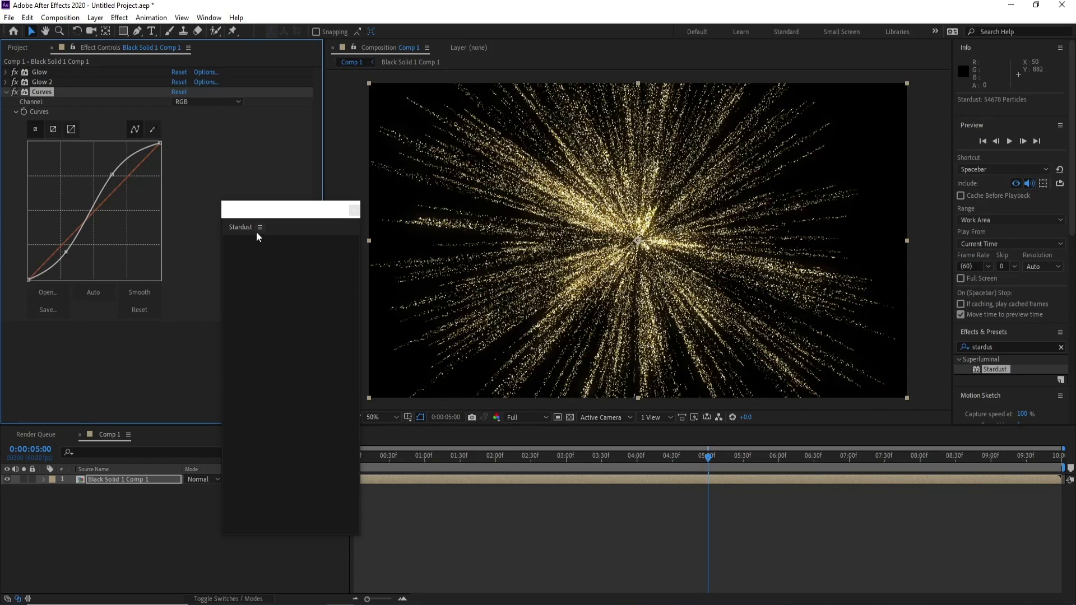
Step: Close the floating Stardust panel and collapse the Curves settings
left_click(354, 210)
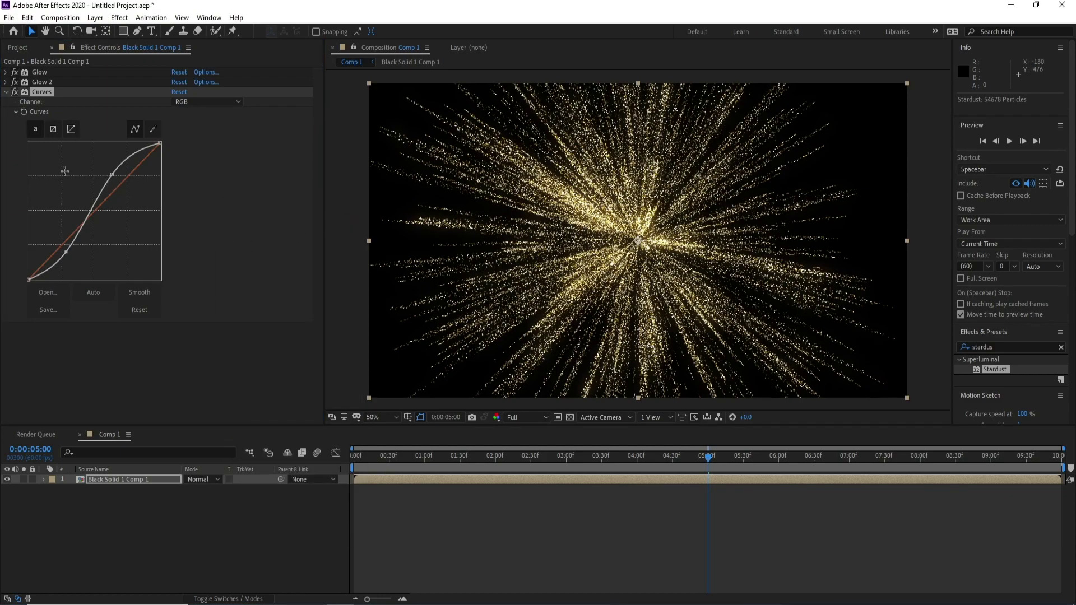
left_click(7, 92)
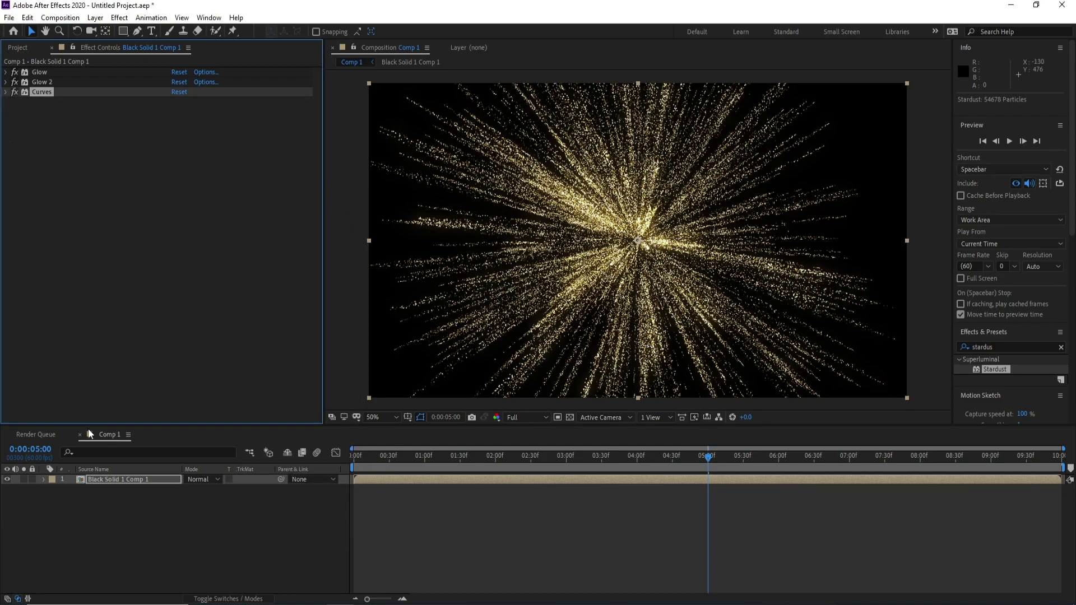
left_click(121, 493)
Step: Create a new solid named BG and place it beneath the particle precomp
left_click(96, 18)
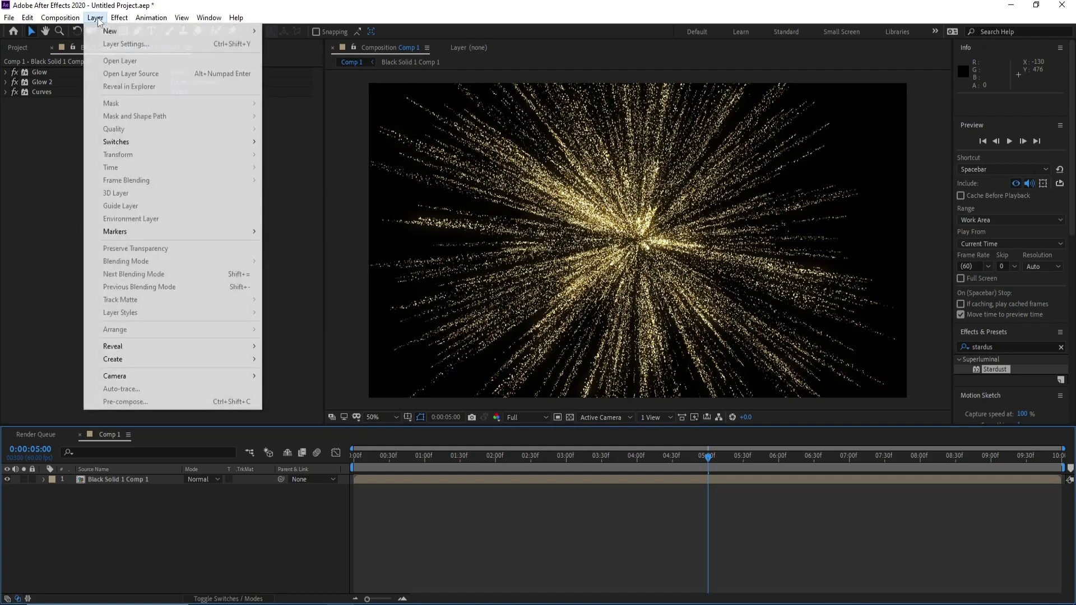
left_click(99, 20)
left_click(99, 20)
mouse_move(112, 32)
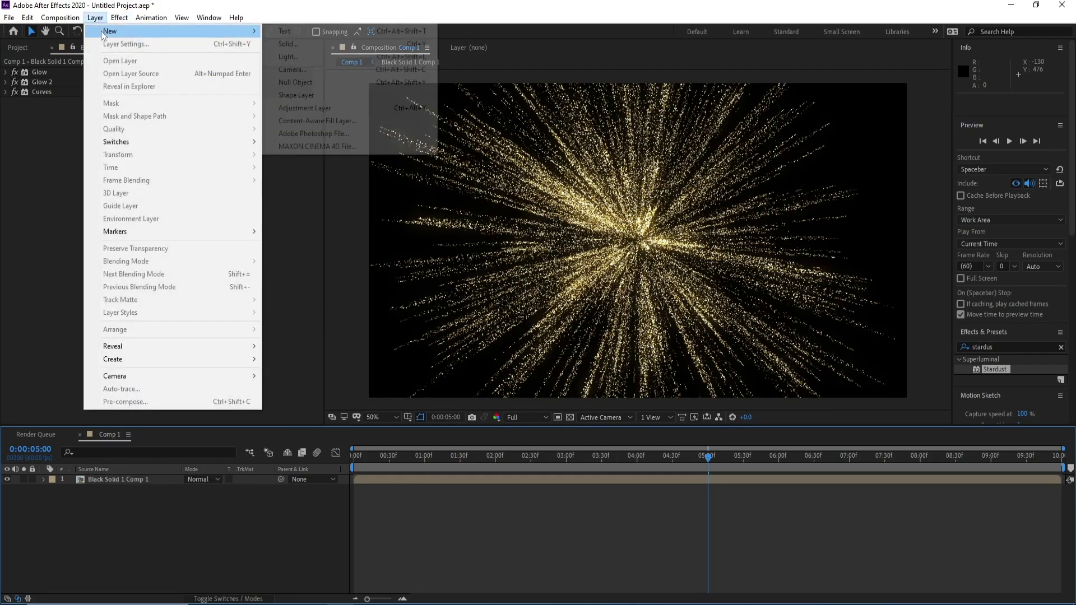
left_click(286, 45)
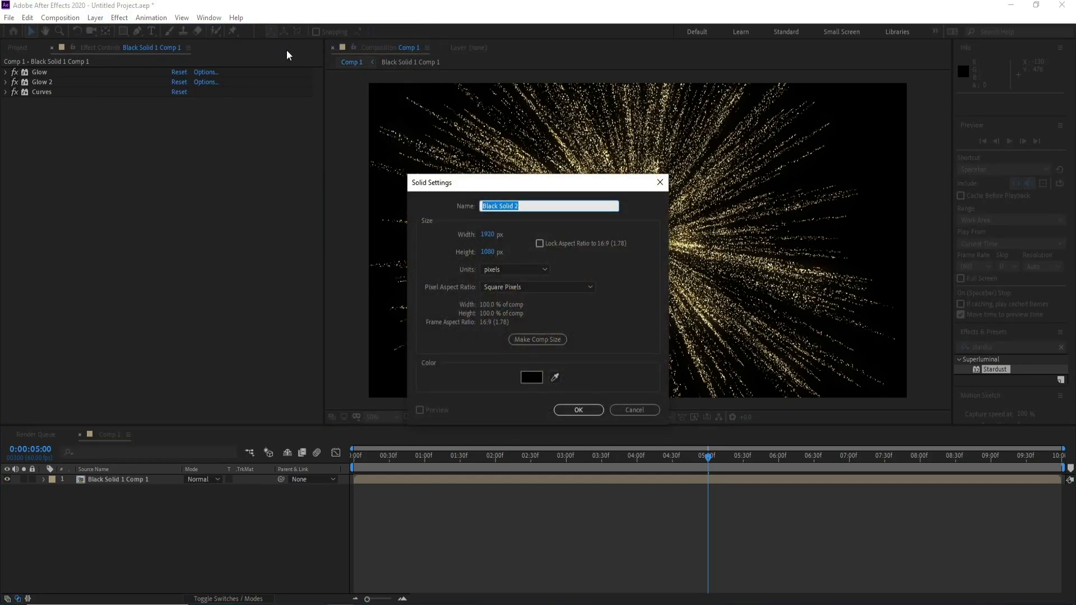
type("BG")
key("Return")
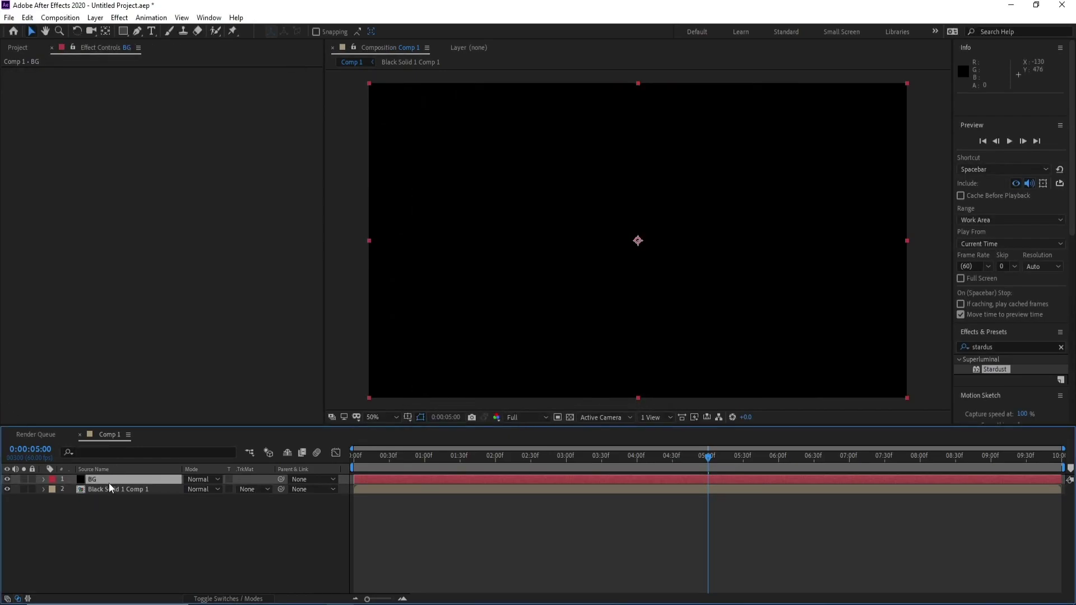
left_click_drag(108, 482, 113, 501)
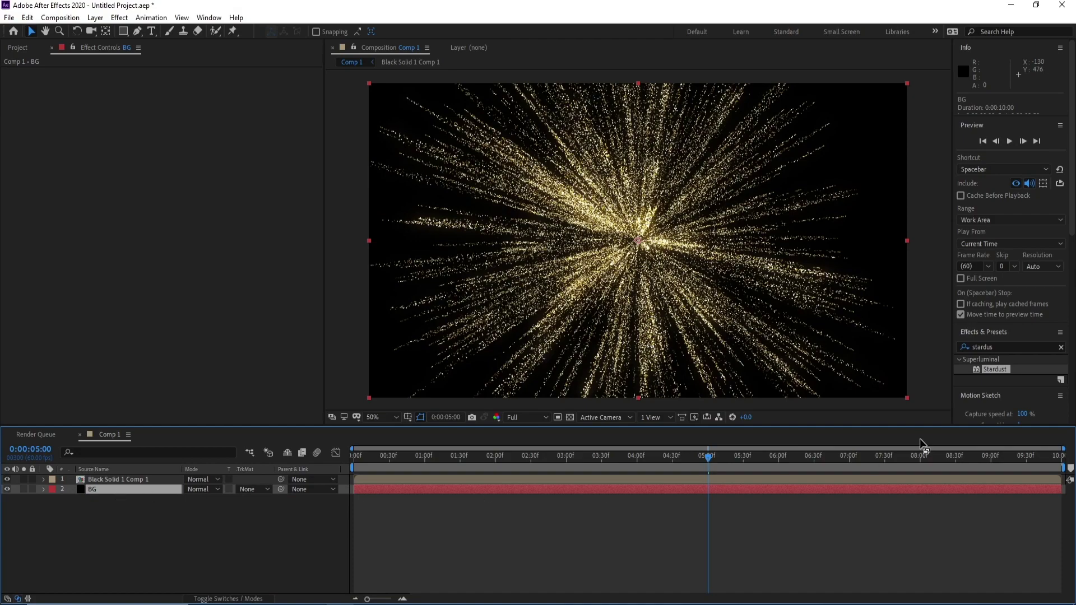
Step: Apply Gradient Ramp to BG as a Radial Ramp starting at the comp centre
left_click(962, 348)
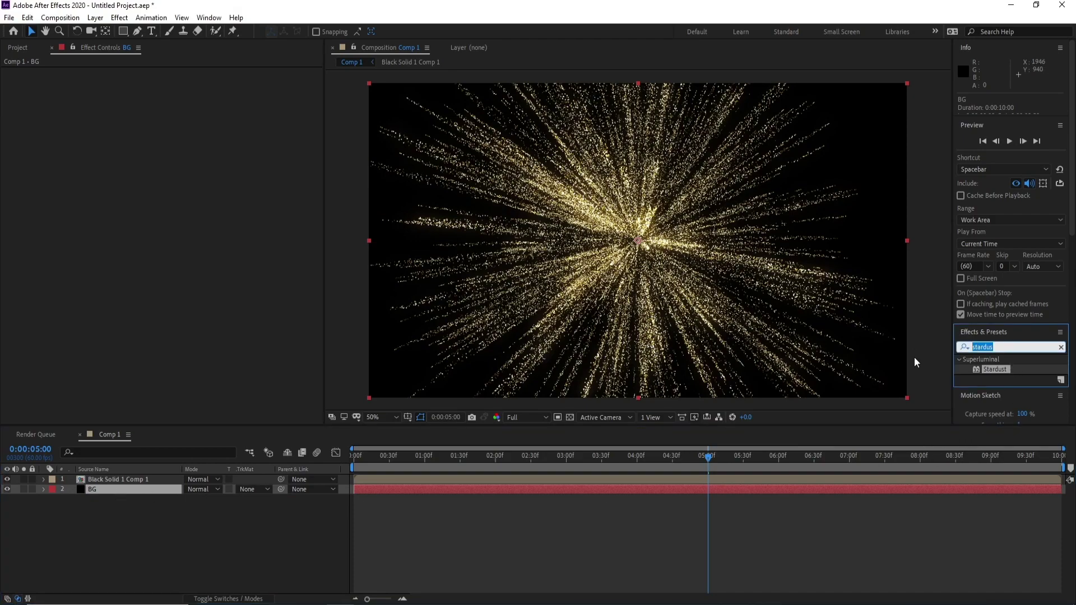
type("ramp")
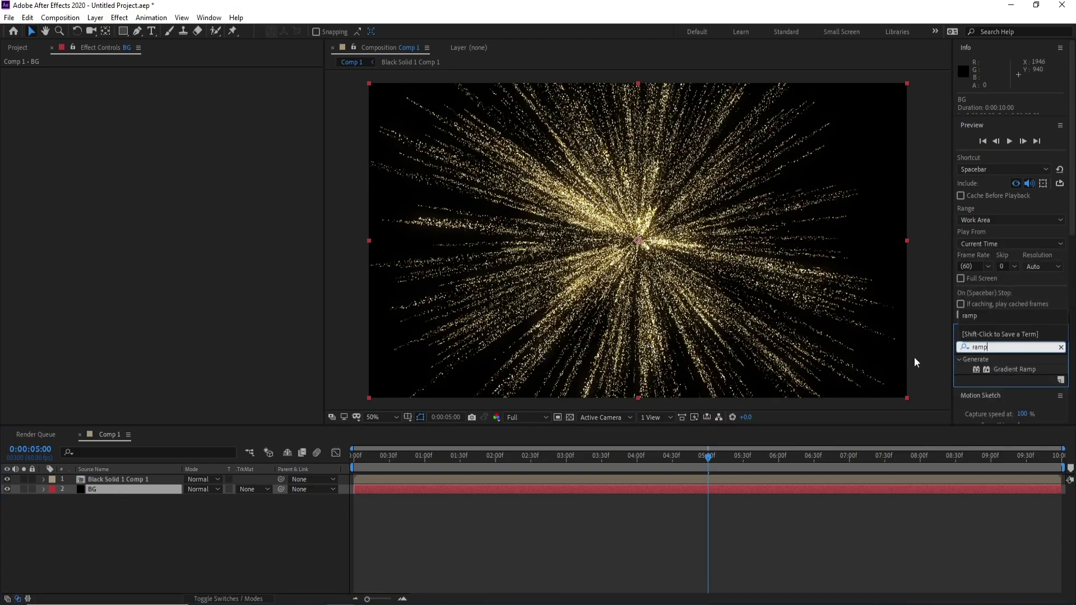
double_click(1033, 370)
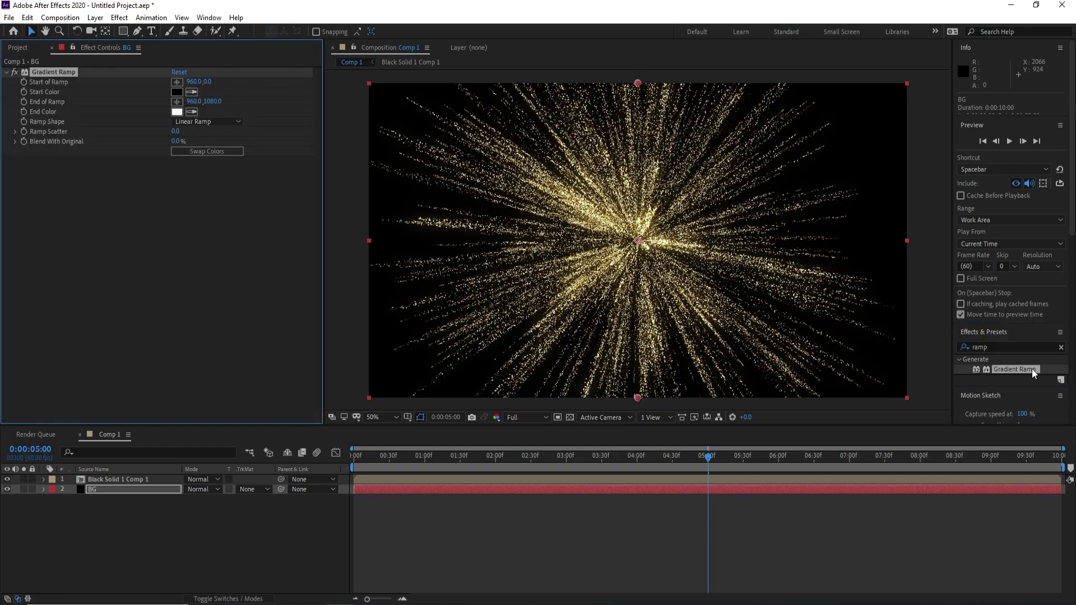
left_click(204, 122)
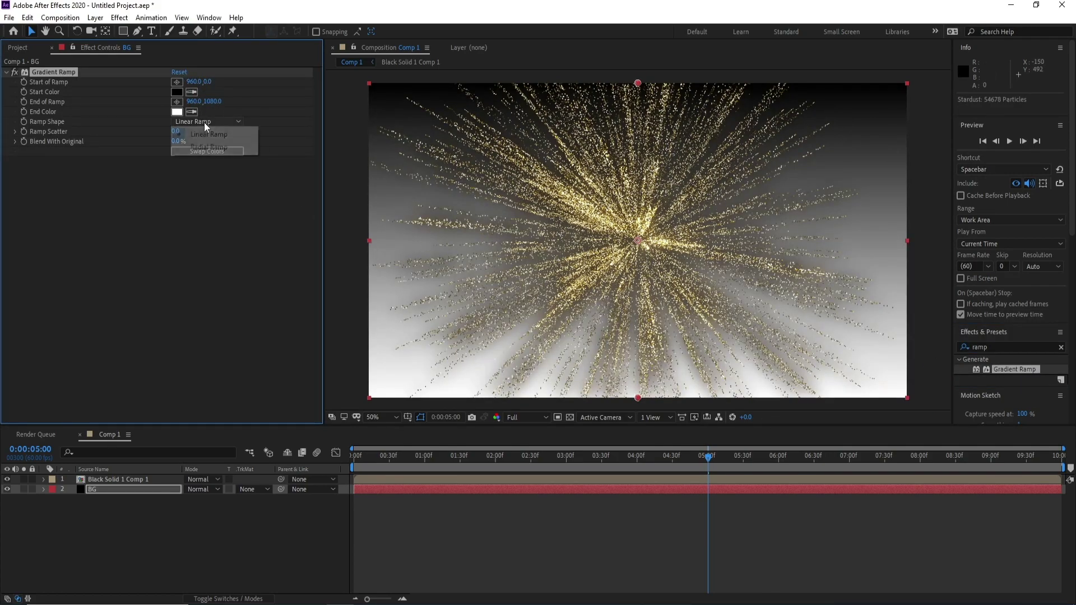
left_click(206, 146)
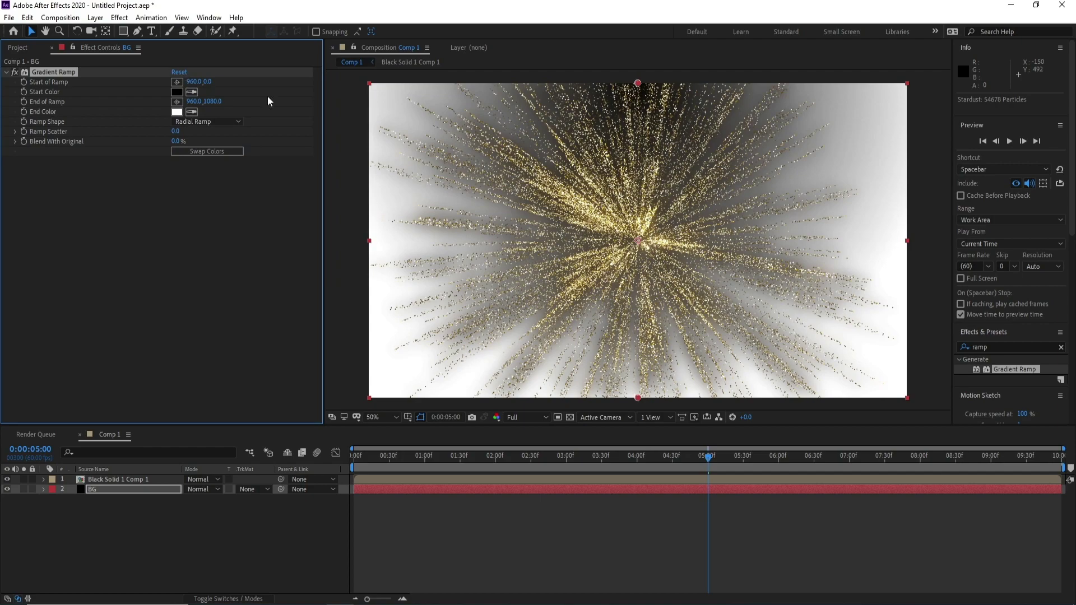
left_click_drag(638, 83, 639, 238)
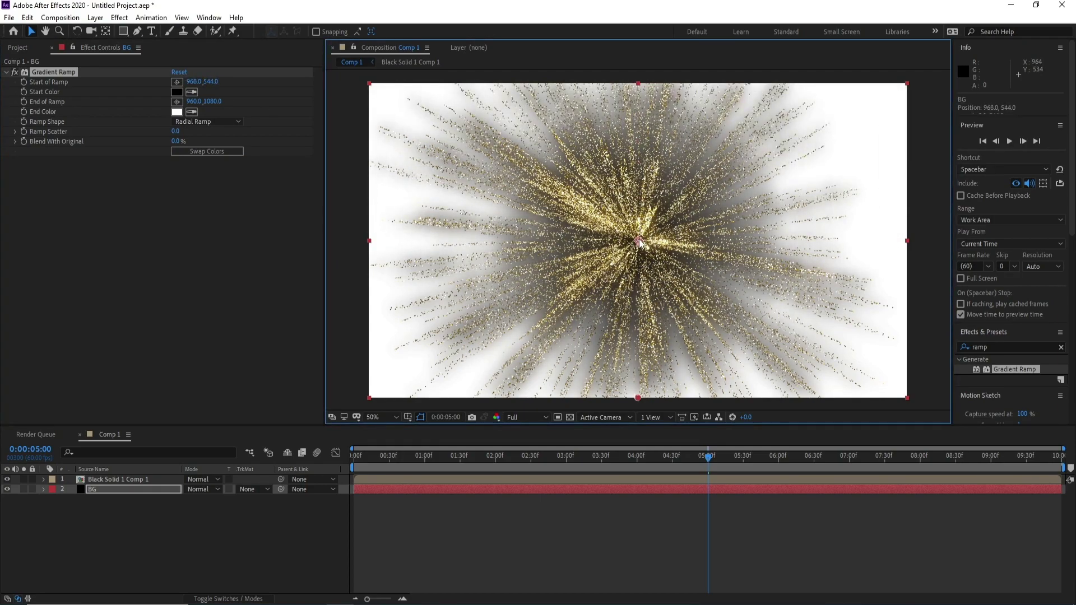
Step: Set the ramp's end colour to near-black brown and its start colour to dark brown
left_click(176, 112)
left_click_drag(235, 293, 353, 355)
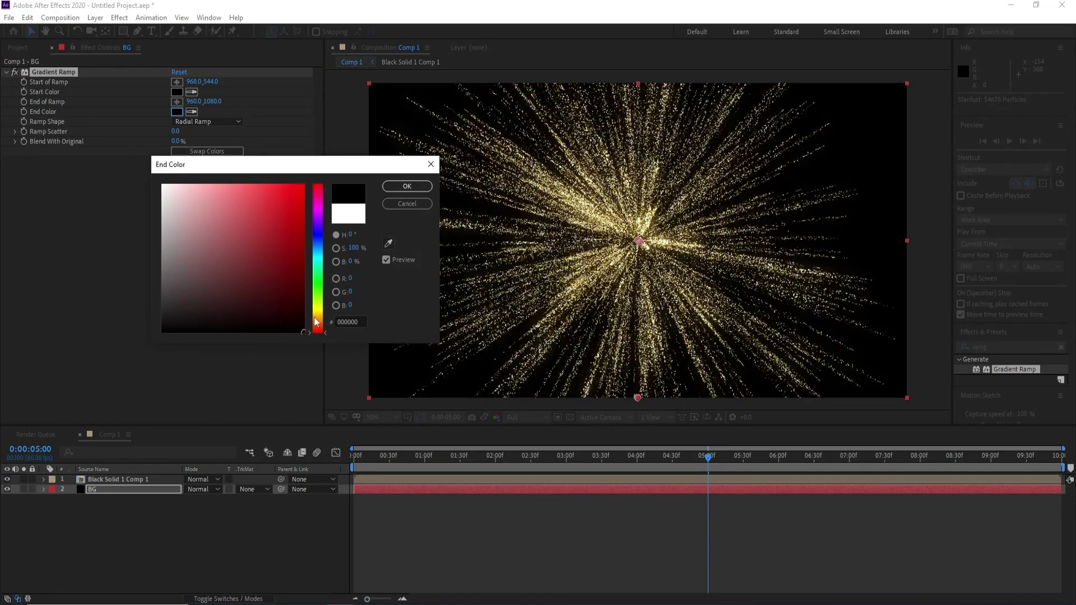
left_click_drag(316, 321, 301, 319)
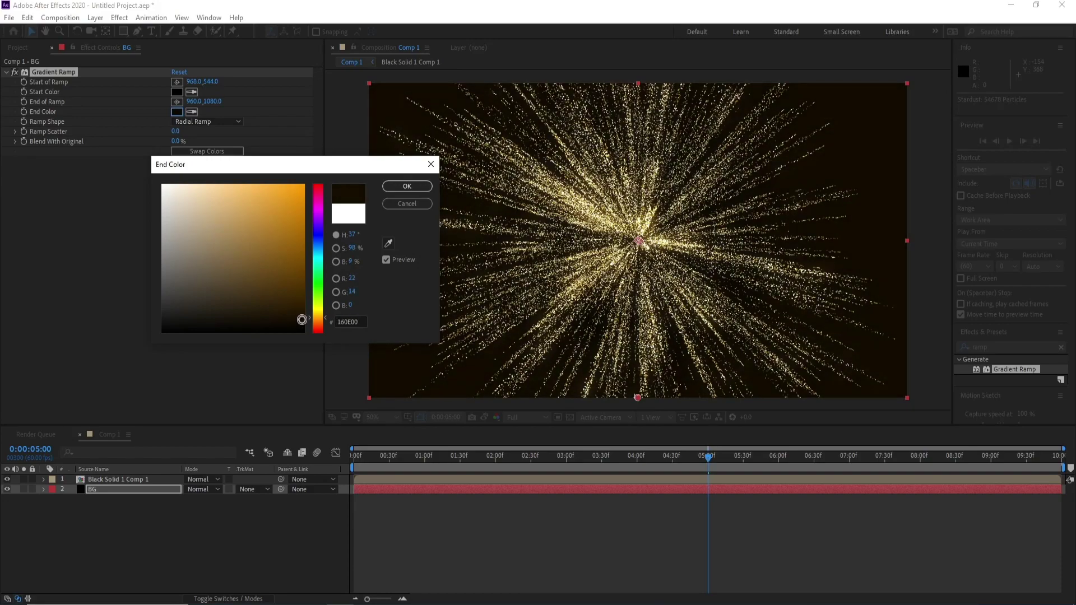
left_click(402, 192)
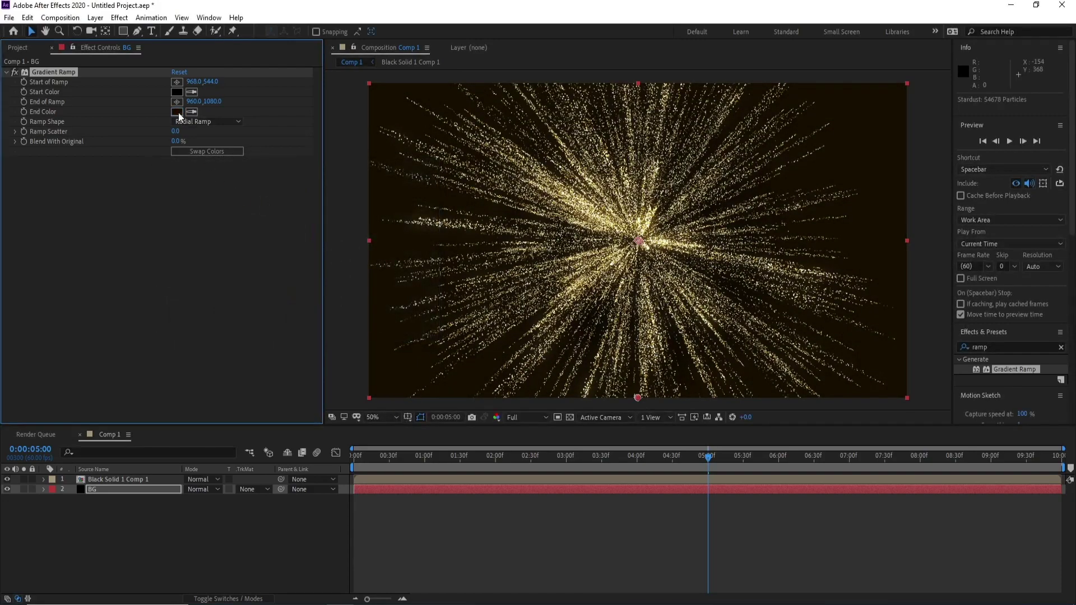
left_click(177, 92)
left_click_drag(318, 329, 307, 312)
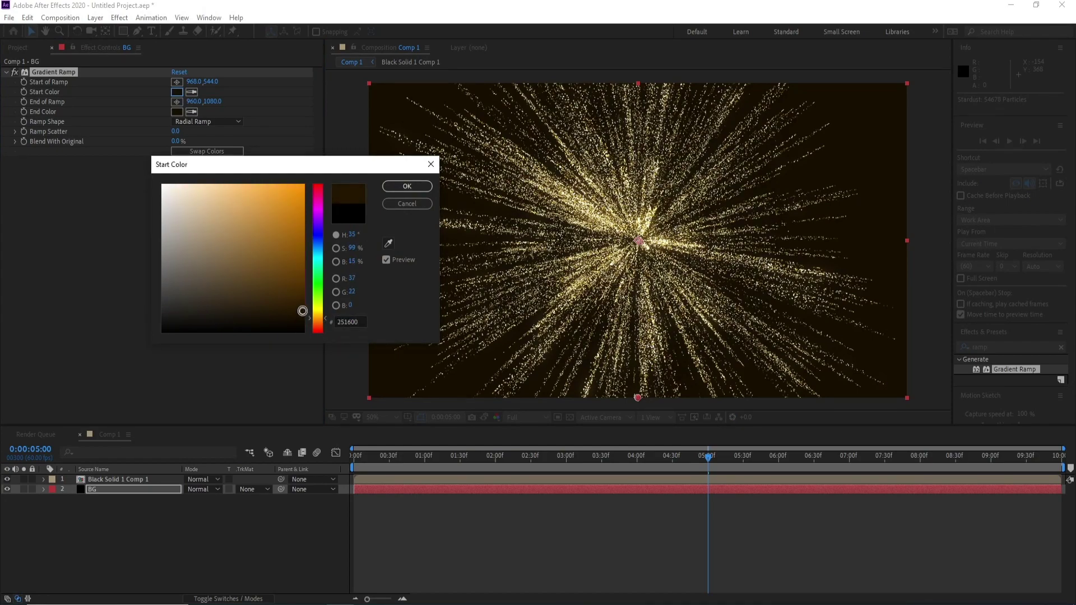
left_click(407, 186)
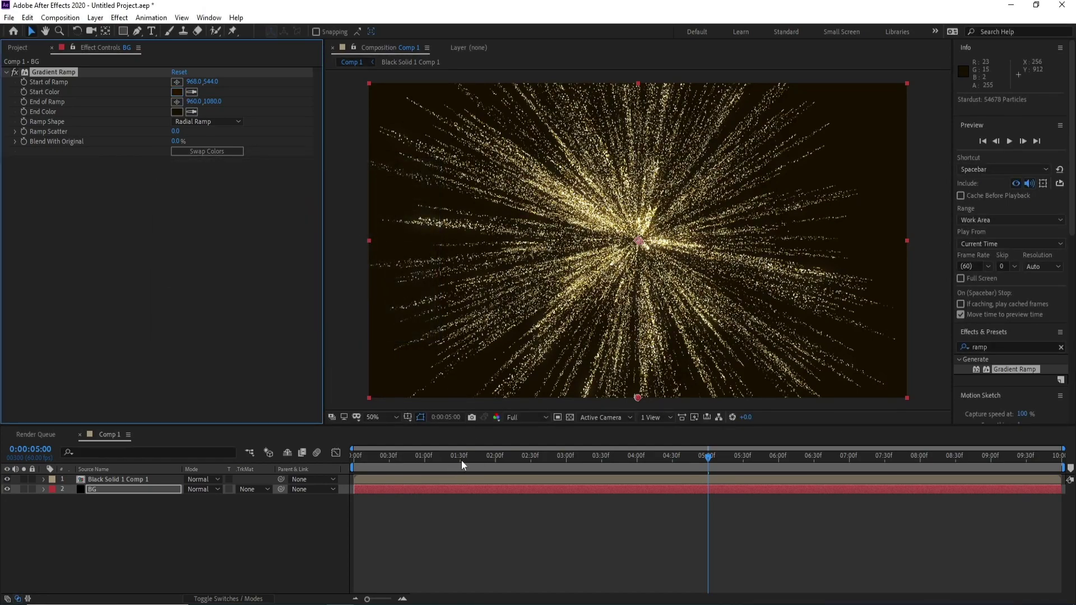
left_click(447, 456)
Step: Play the Comp 1 preview from the start, then stop and replay it from the beginning
key("Home")
key("space")
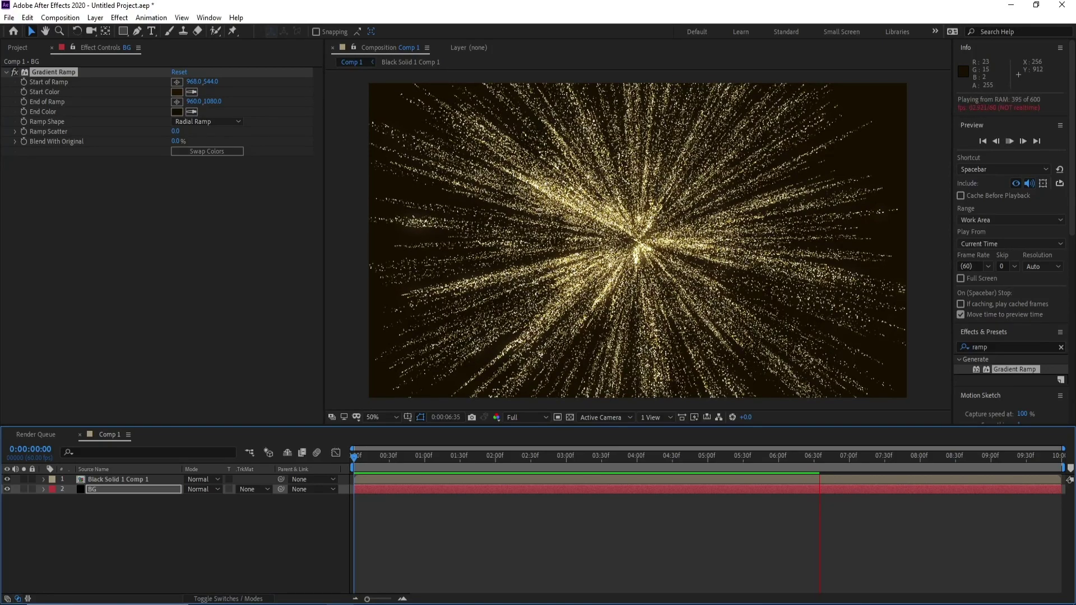
key("space")
key("Home")
key("space")
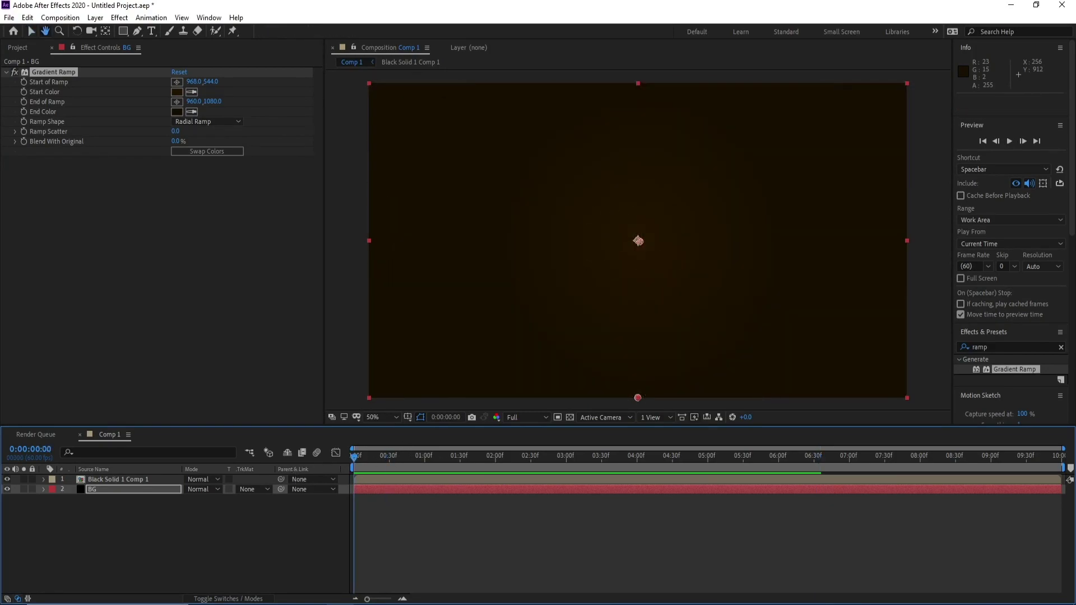